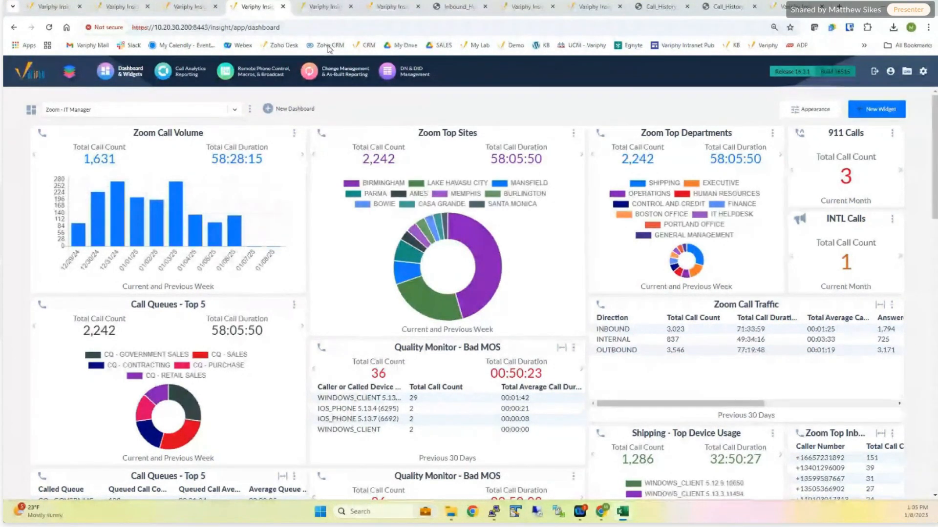
- Open the export settings for the Mexico City call history and display its Start to Finish options
{"action": "left_click", "coordinate": [325, 10]}
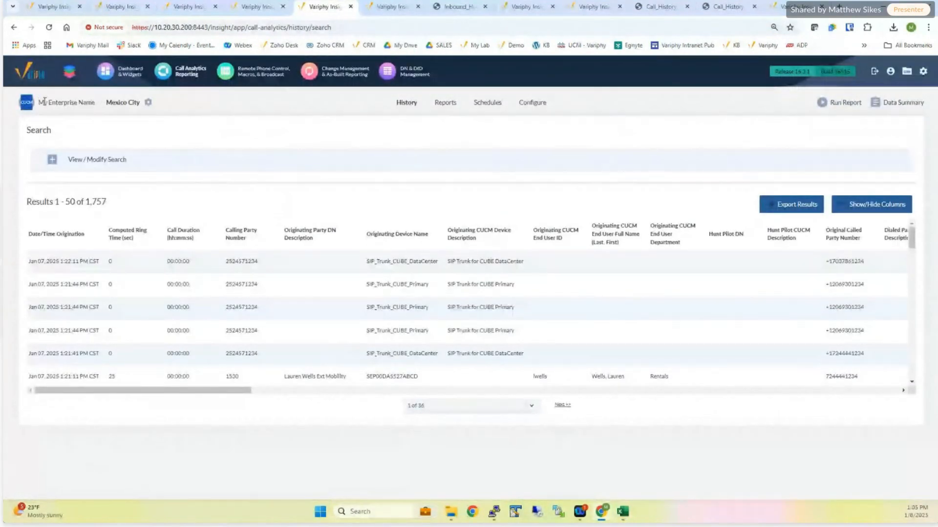
{"action": "key", "text": "ctrl+plus"}
{"action": "key", "text": "ctrl+plus"}
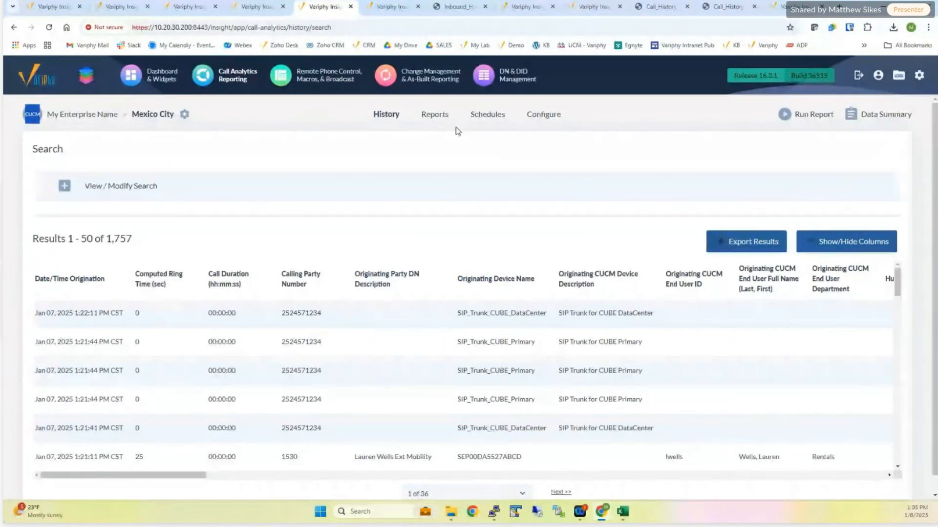
{"action": "left_click", "coordinate": [756, 247]}
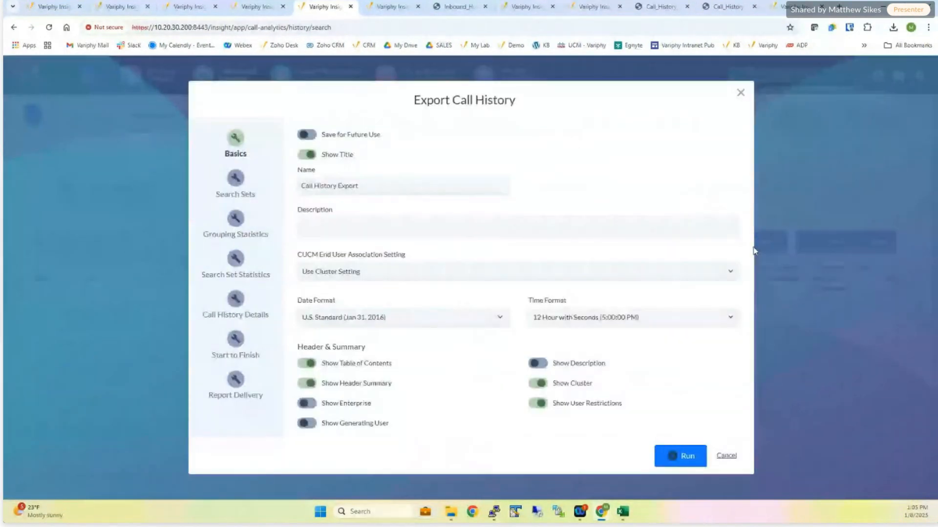
{"action": "left_click_drag", "start_coordinate": [210, 355], "coordinate": [264, 364]}
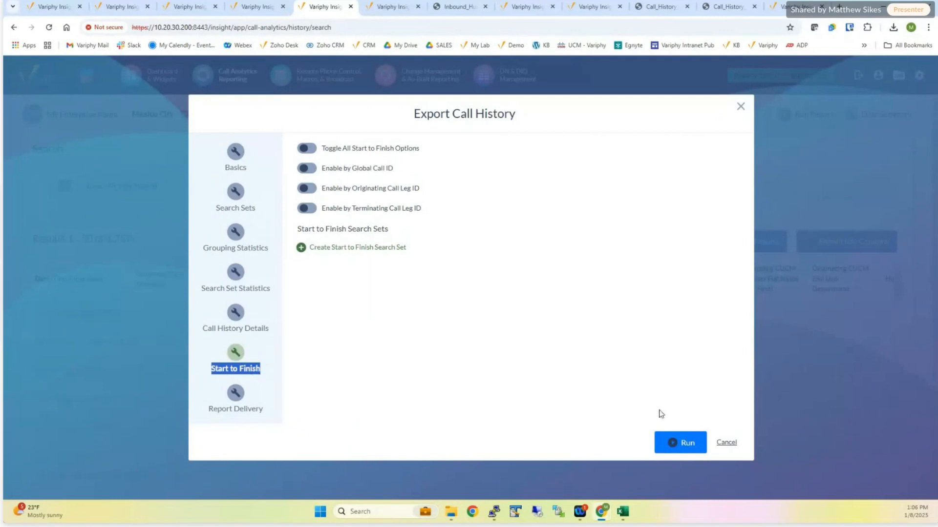
- In the inbound hunt group report, open the first Maintenance user's call details and follow the third call's related calls link
{"action": "left_click", "coordinate": [461, 7]}
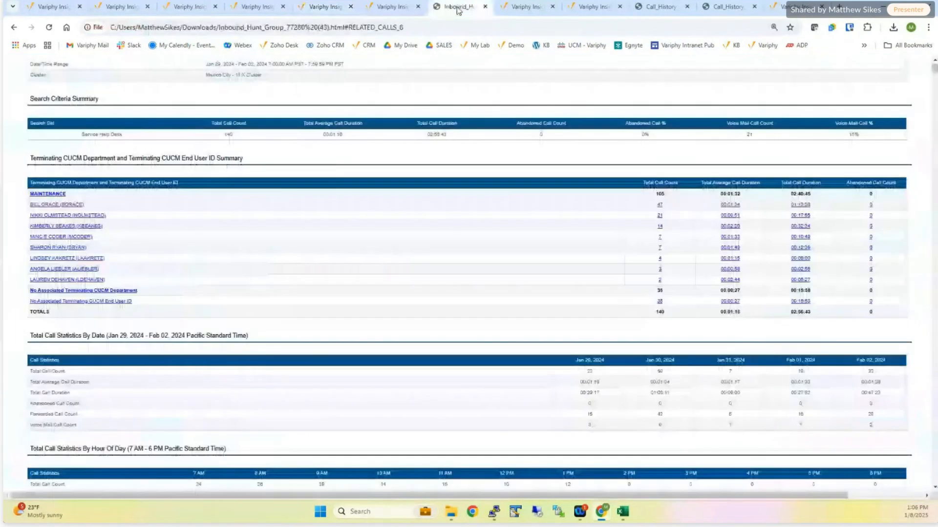
{"action": "left_click", "coordinate": [55, 204]}
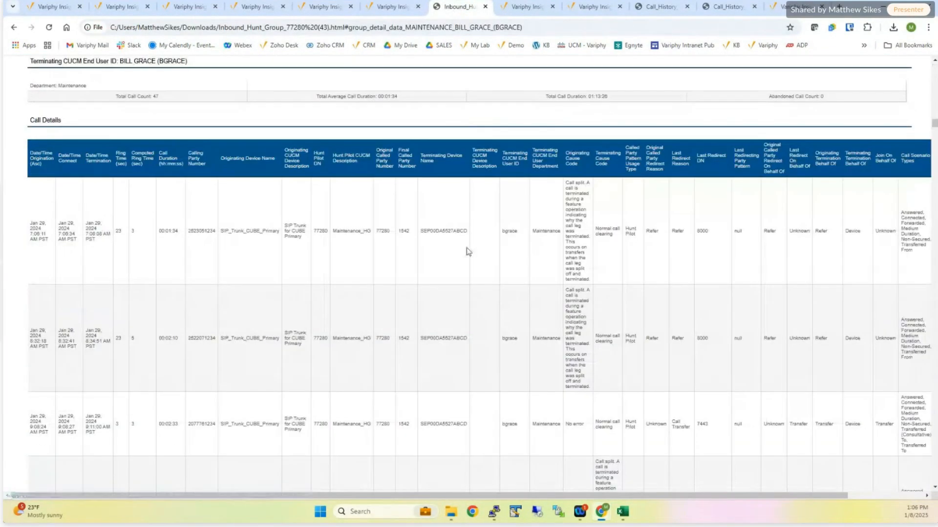
{"action": "left_click", "coordinate": [898, 496]}
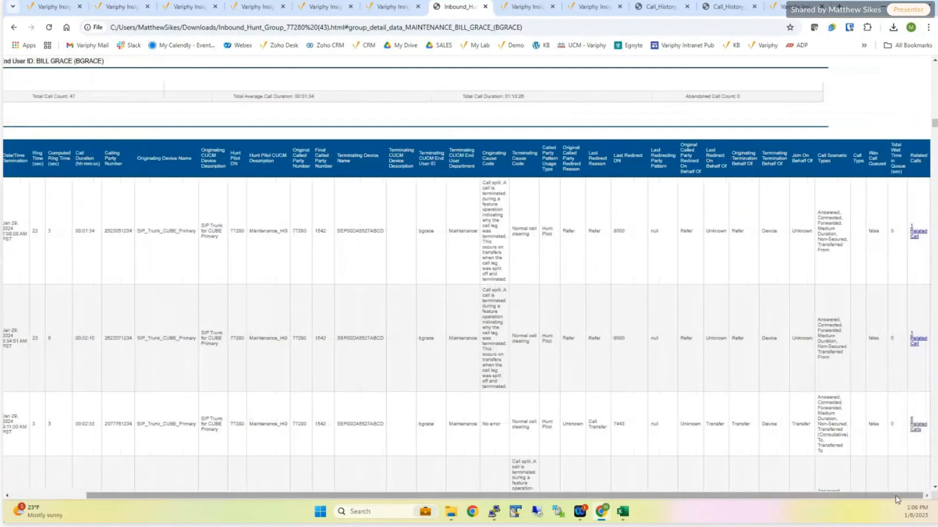
{"action": "left_click", "coordinate": [917, 426]}
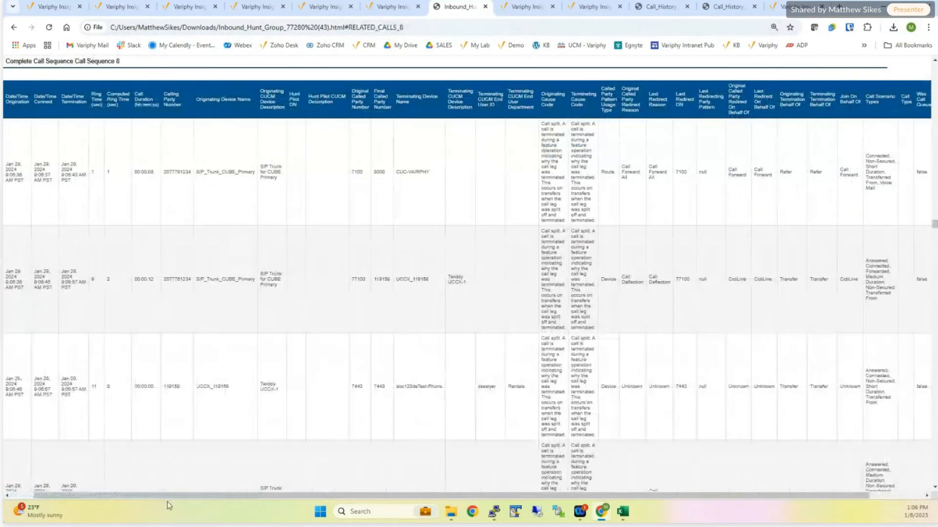
- Examine Call Sequence 9 in the report, including its first row's calling party number and terminating device name
{"action": "left_click_drag", "start_coordinate": [161, 496], "coordinate": [134, 491]}
{"action": "scroll", "coordinate": [267, 368], "scroll_direction": "down", "scroll_amount": 10}
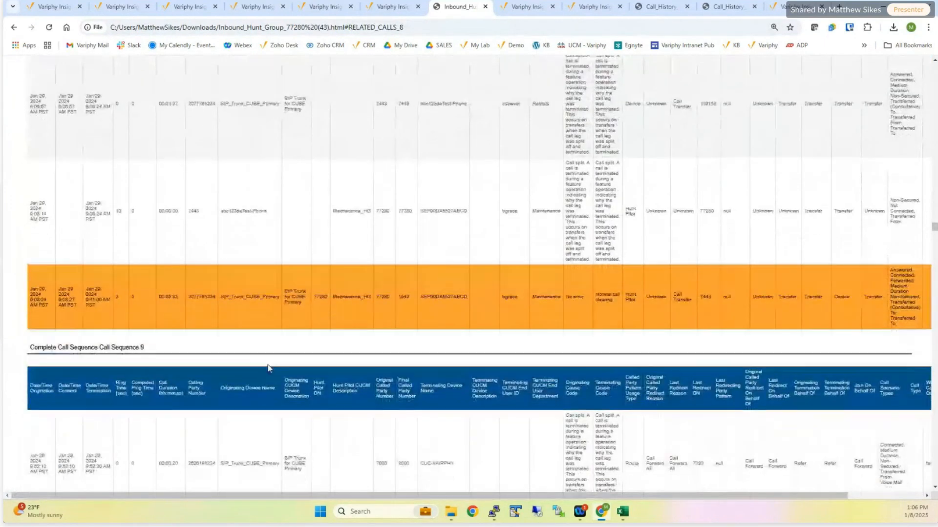
{"action": "scroll", "coordinate": [268, 368], "scroll_direction": "down", "scroll_amount": 5}
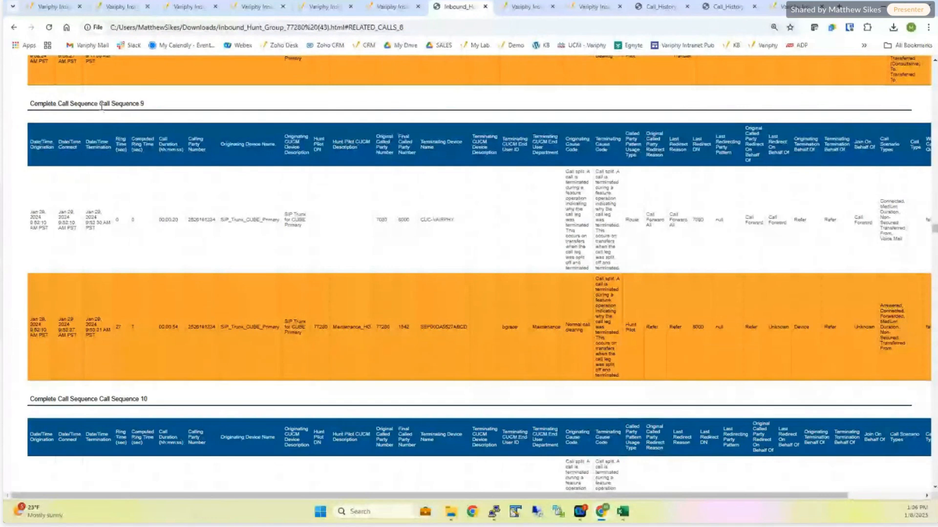
{"action": "left_click_drag", "start_coordinate": [100, 104], "coordinate": [151, 102]}
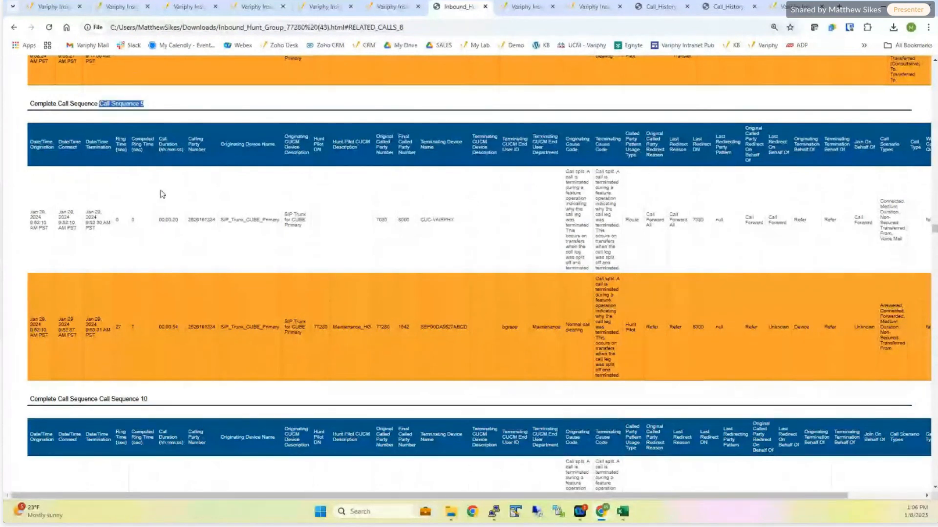
{"action": "left_click", "coordinate": [200, 218]}
{"action": "double_click", "coordinate": [200, 217]}
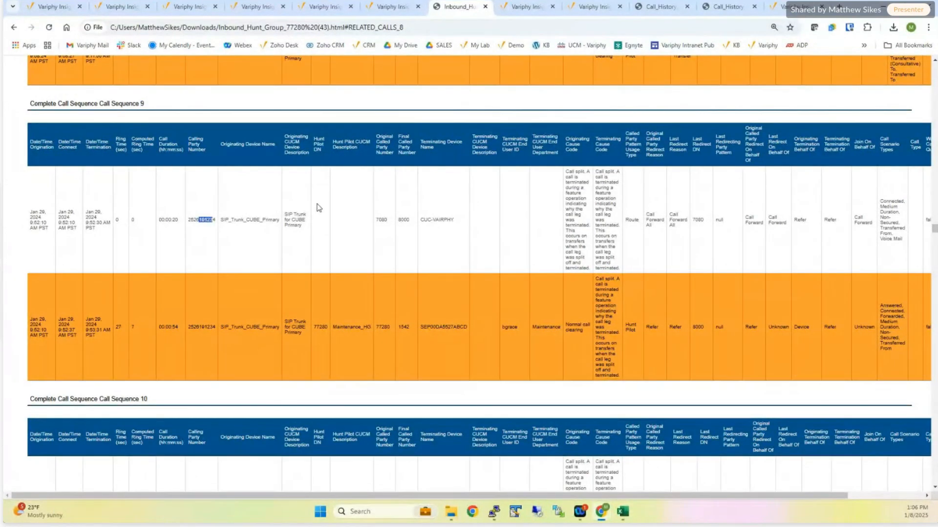
{"action": "left_click_drag", "start_coordinate": [420, 219], "coordinate": [441, 222]}
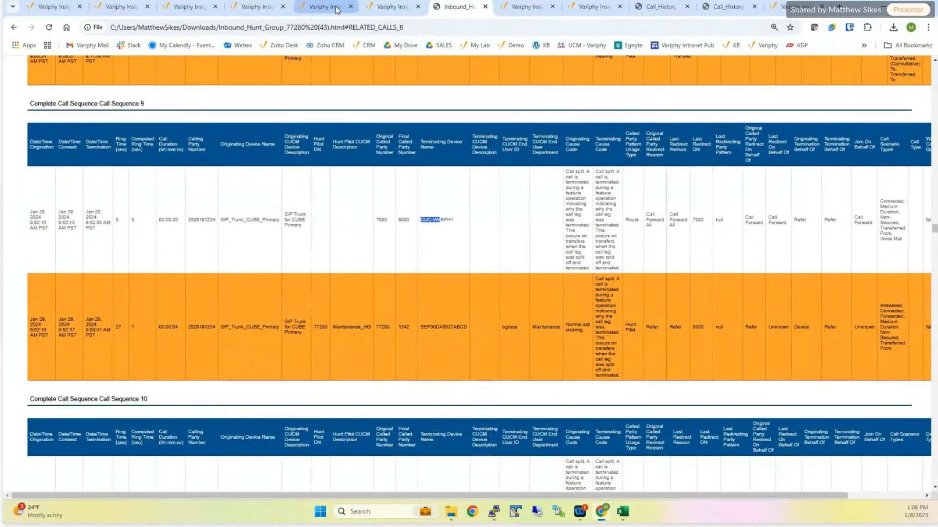
- Revisit the Mexico City Start to Finish options and open the export settings for the Zoom Calling history for comparison
{"action": "left_click", "coordinate": [319, 9]}
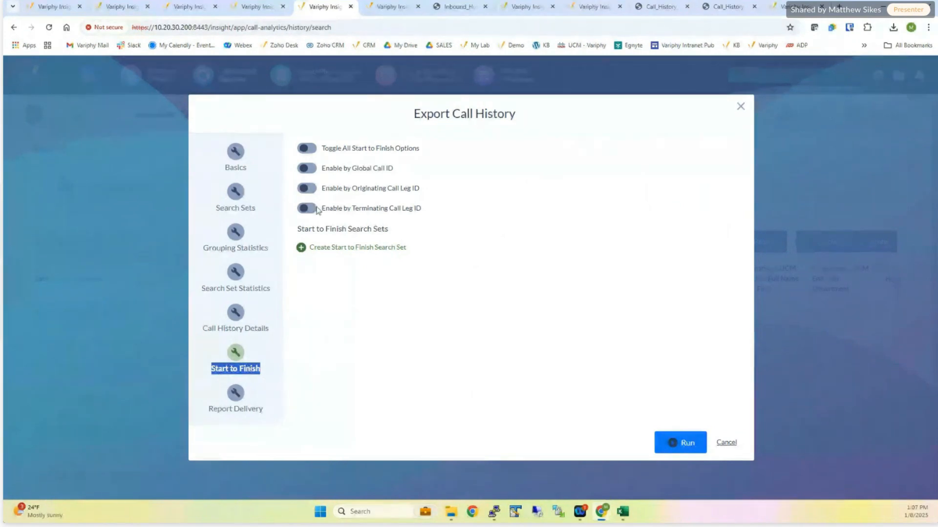
{"action": "left_click", "coordinate": [380, 8]}
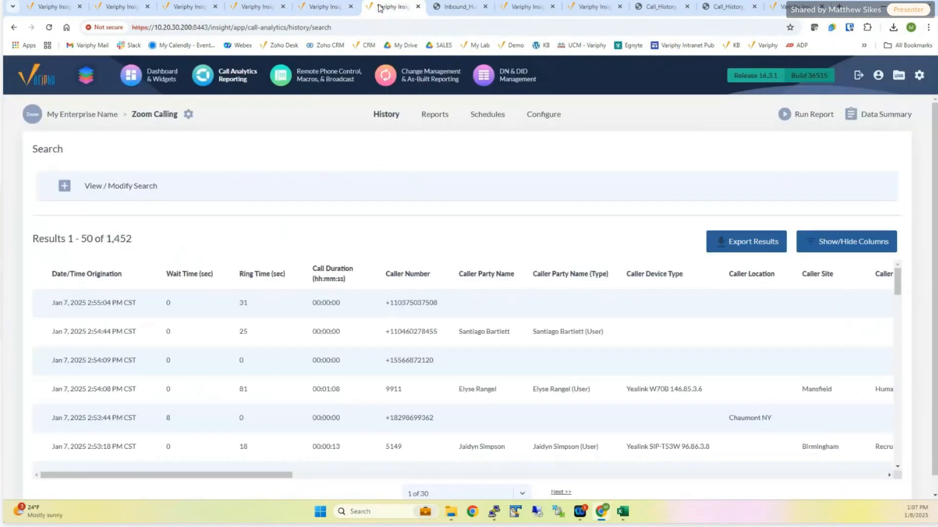
{"action": "left_click_drag", "start_coordinate": [757, 75], "coordinate": [787, 76]}
{"action": "left_click", "coordinate": [732, 244]}
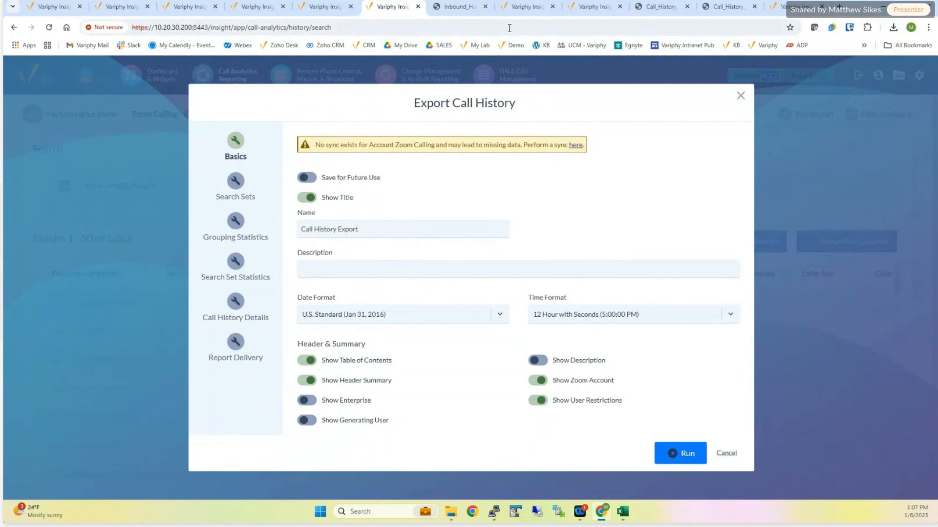
- Bring up the Zoom Calling history search on the Release 16.4.0 server
{"action": "left_click", "coordinate": [516, 10]}
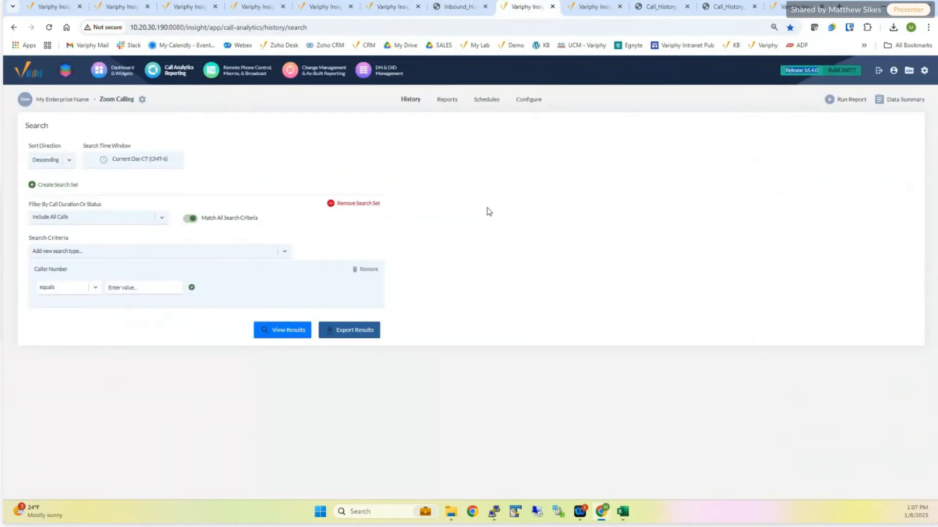
{"action": "key", "text": "ctrl+plus"}
{"action": "key", "text": "ctrl+plus"}
{"action": "key", "text": "ctrl+plus"}
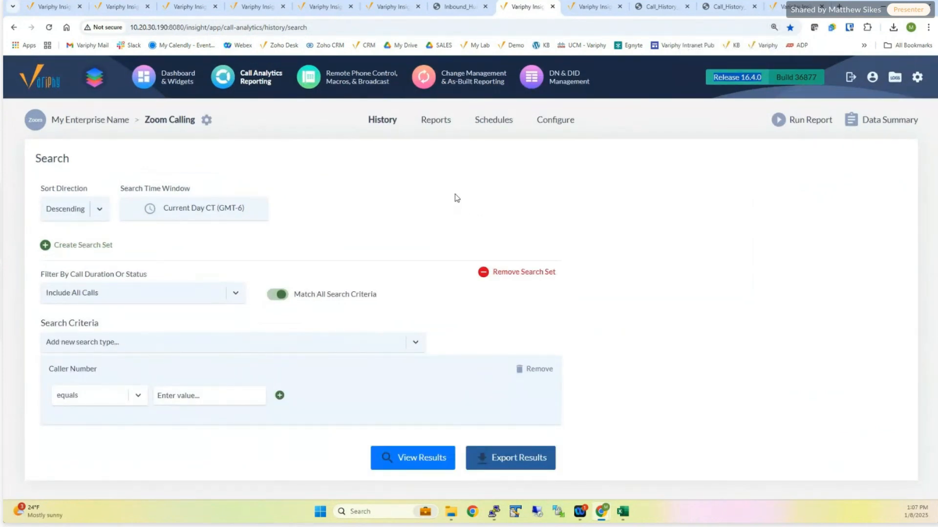
- Examine the Cradle to Grave Label under Call Analytics Reporting Settings in the application settings
{"action": "left_click", "coordinate": [791, 7]}
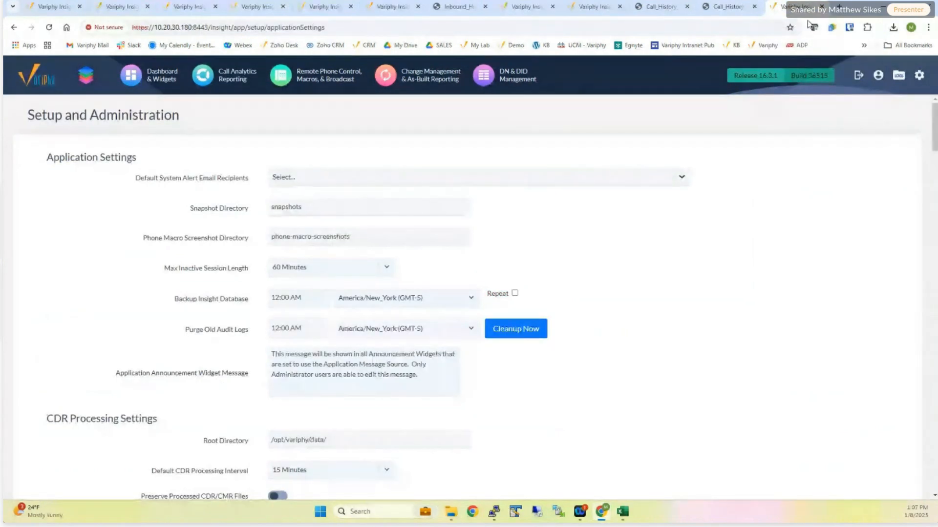
{"action": "left_click", "coordinate": [919, 75]}
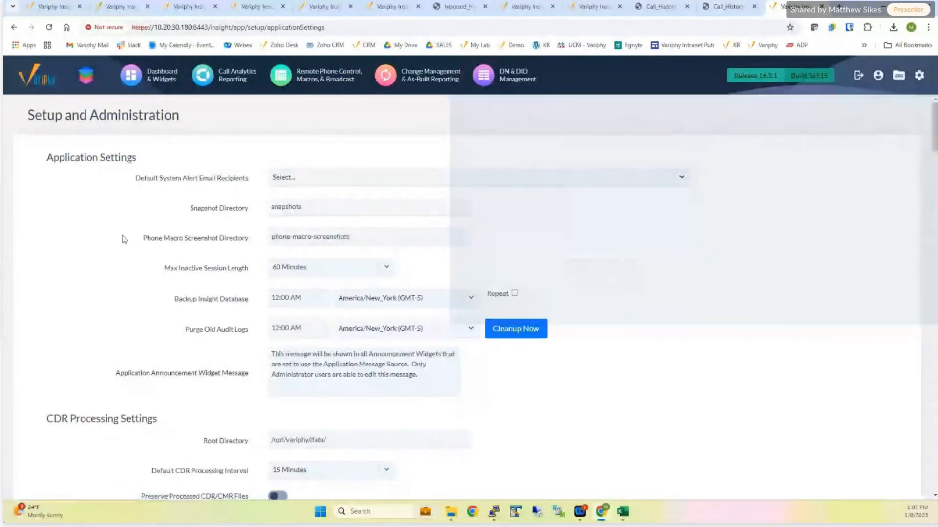
{"action": "scroll", "coordinate": [117, 244], "scroll_direction": "down", "scroll_amount": 4}
{"action": "scroll", "coordinate": [108, 265], "scroll_direction": "down", "scroll_amount": 7}
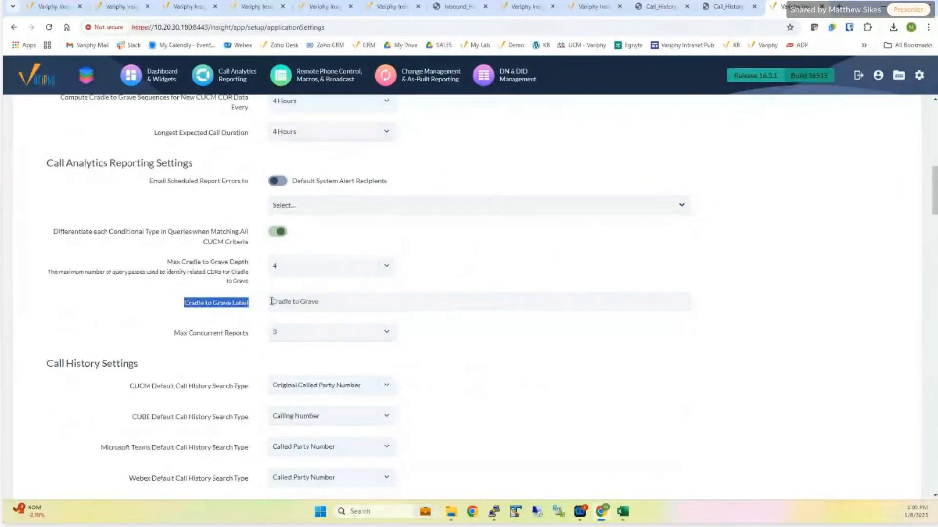
{"action": "left_click_drag", "start_coordinate": [271, 302], "coordinate": [324, 303]}
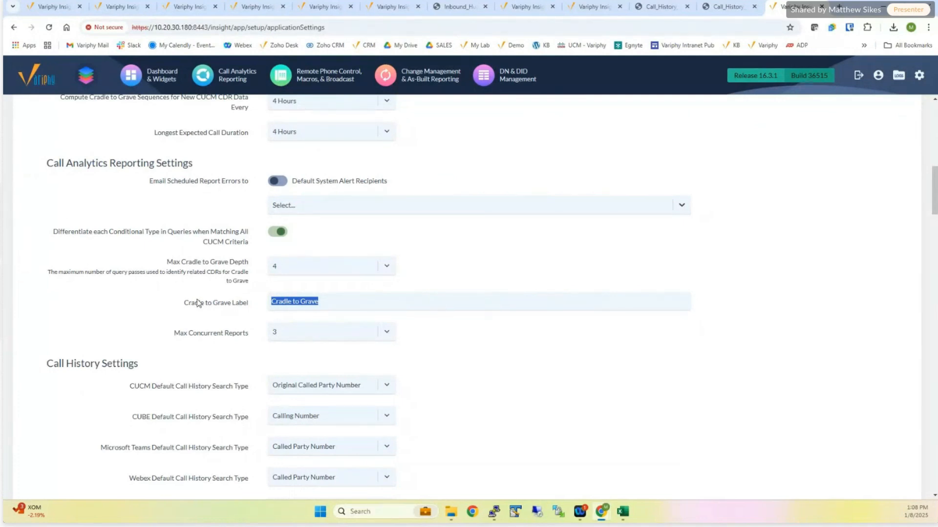
{"action": "left_click_drag", "start_coordinate": [184, 303], "coordinate": [233, 306]}
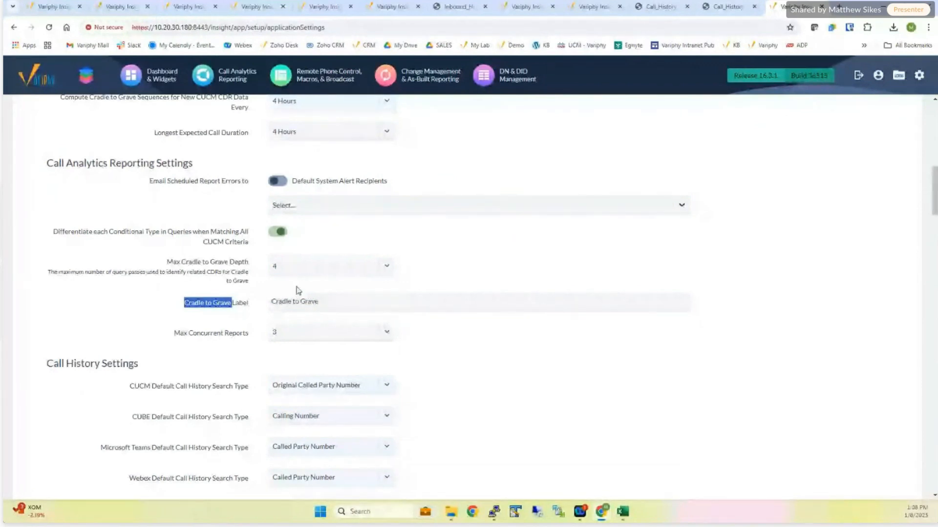
- Return to the Release 16.4.0 Zoom Calling search and review the available search criteria types and the Caller Number criterion
{"action": "left_click", "coordinate": [382, 9]}
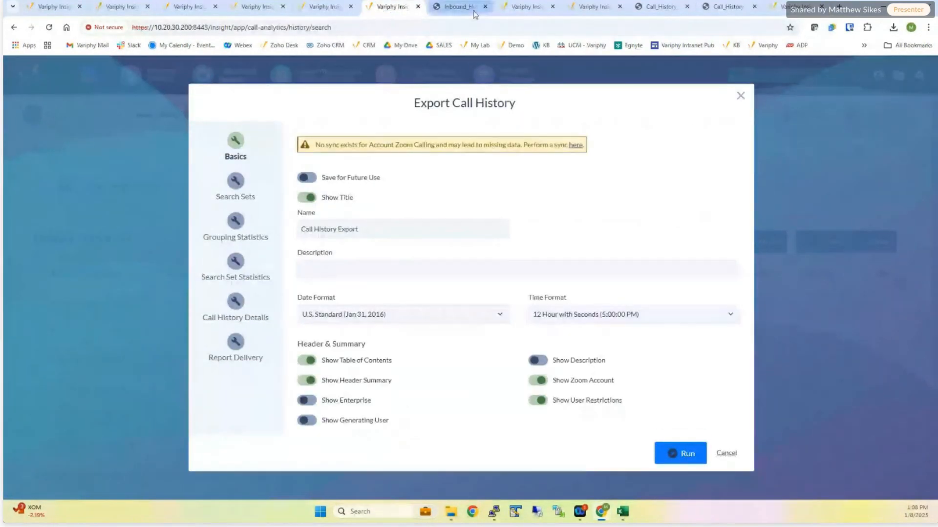
{"action": "left_click", "coordinate": [510, 7]}
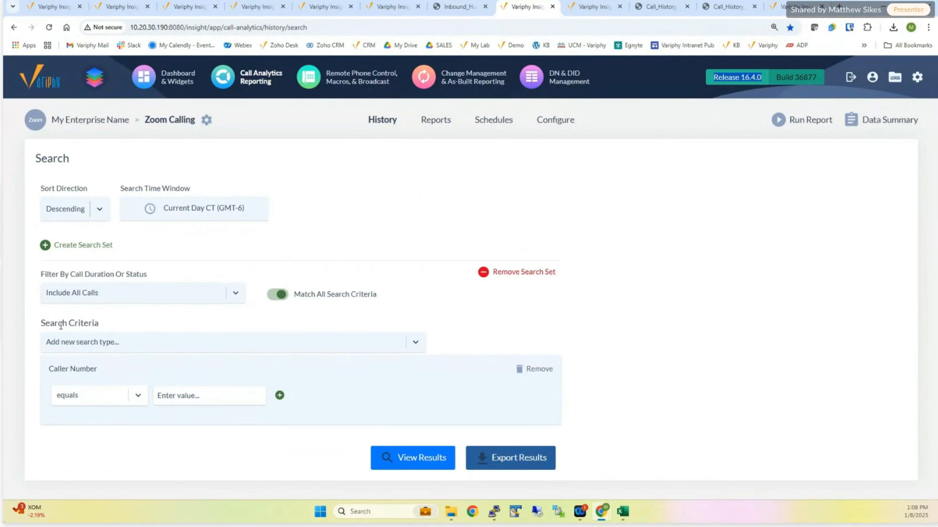
{"action": "left_click_drag", "start_coordinate": [38, 328], "coordinate": [108, 327]}
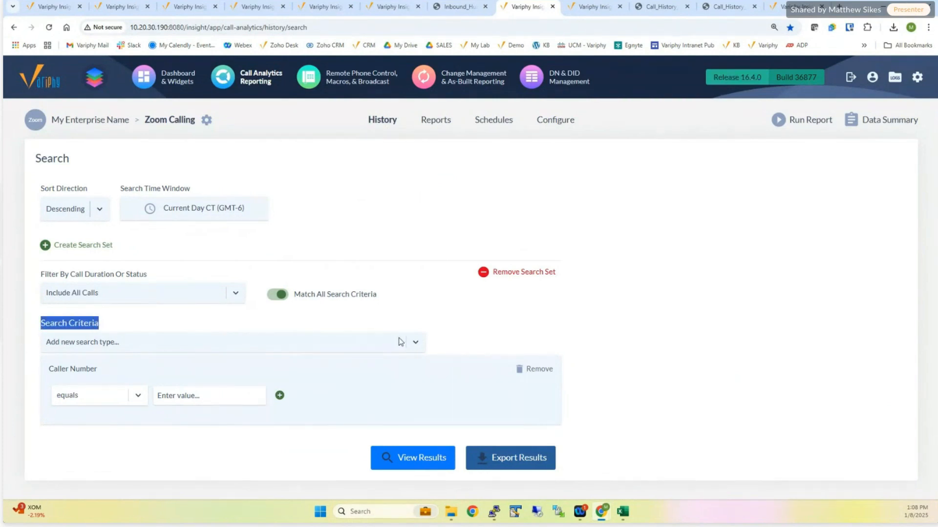
{"action": "left_click", "coordinate": [417, 341]}
{"action": "left_click", "coordinate": [370, 321]}
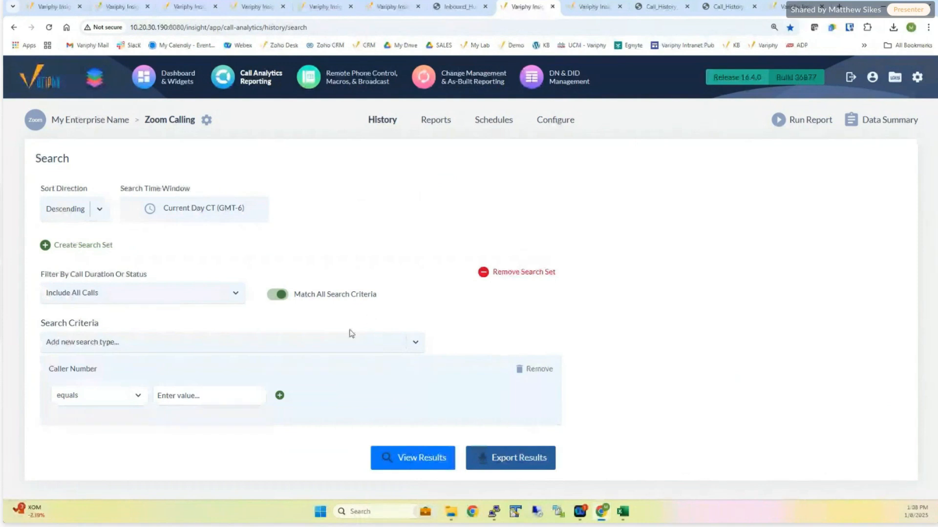
{"action": "left_click_drag", "start_coordinate": [49, 369], "coordinate": [98, 370]}
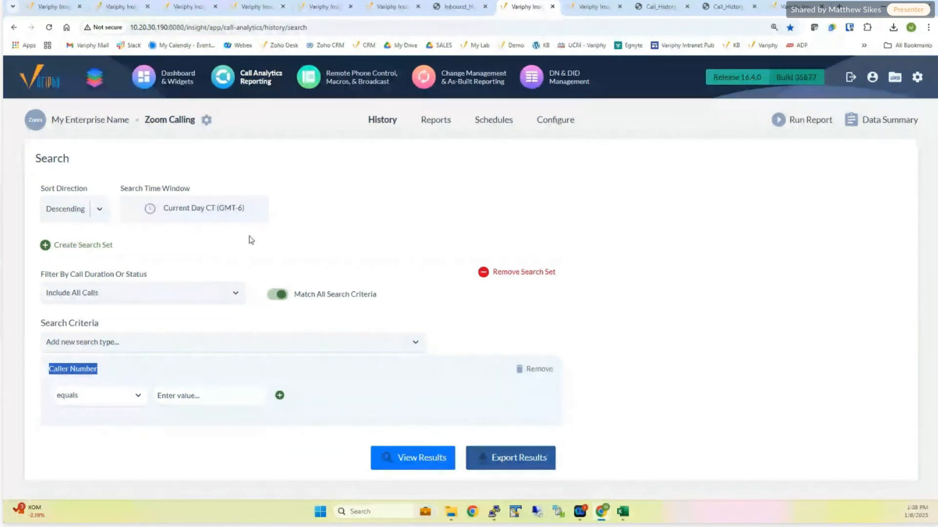
- Set the Caller Number search criterion to starts with XXXXXX
{"action": "left_click", "coordinate": [188, 395]}
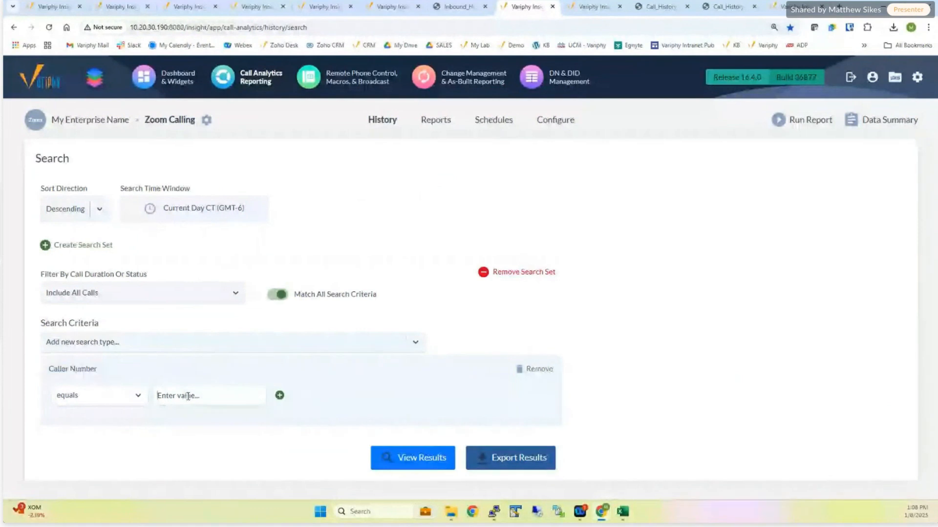
{"action": "left_click", "coordinate": [212, 321]}
{"action": "left_click", "coordinate": [132, 395]}
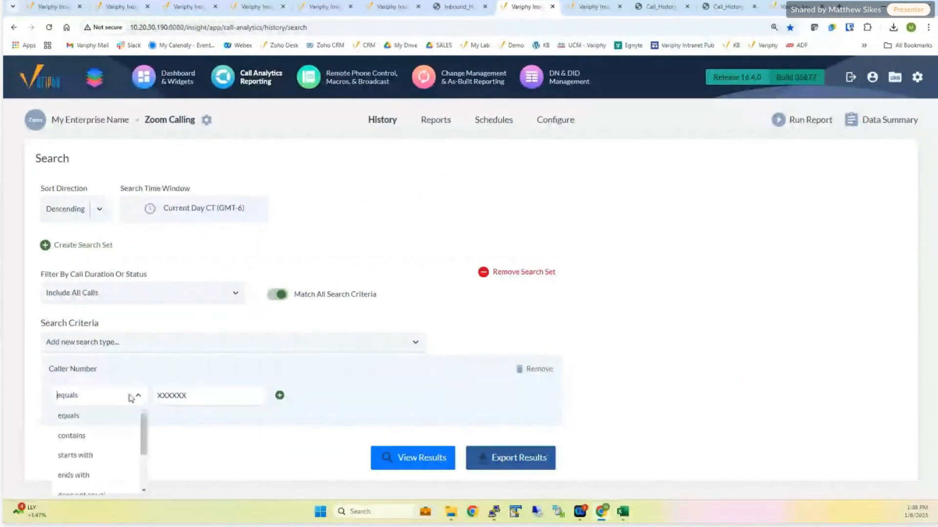
{"action": "left_click", "coordinate": [107, 450]}
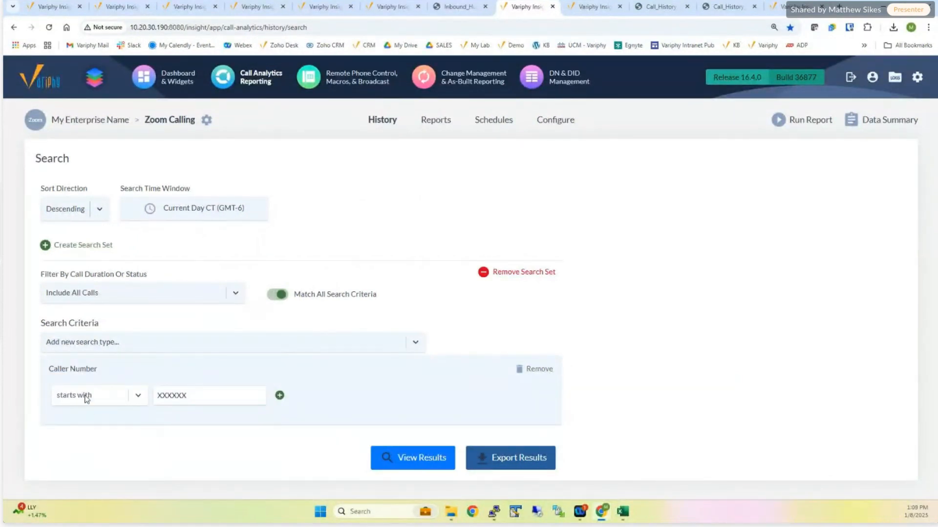
{"action": "left_click_drag", "start_coordinate": [47, 373], "coordinate": [94, 371]}
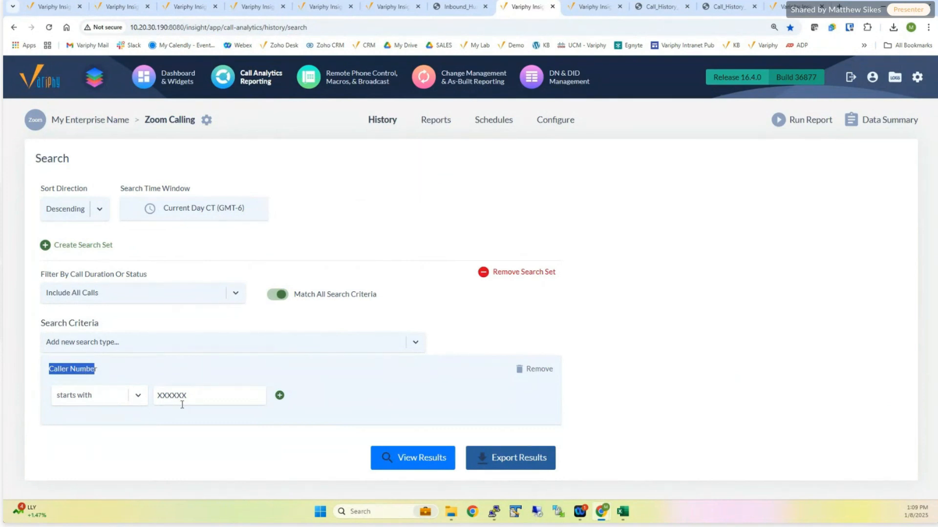
- View the current day's Zoom call results and rerun the search with the Exclude Calls With Zero Duration filter
{"action": "left_click", "coordinate": [423, 462]}
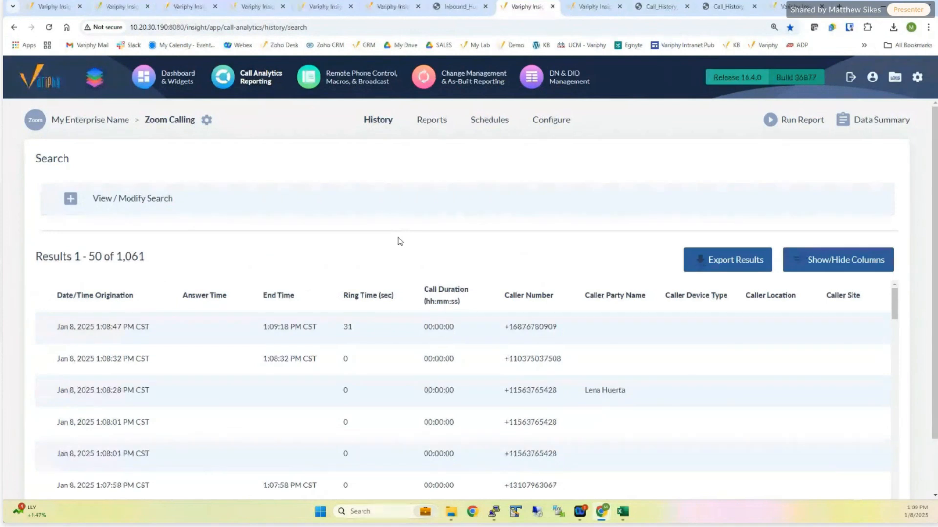
{"action": "left_click", "coordinate": [75, 205]}
{"action": "left_click", "coordinate": [167, 293]}
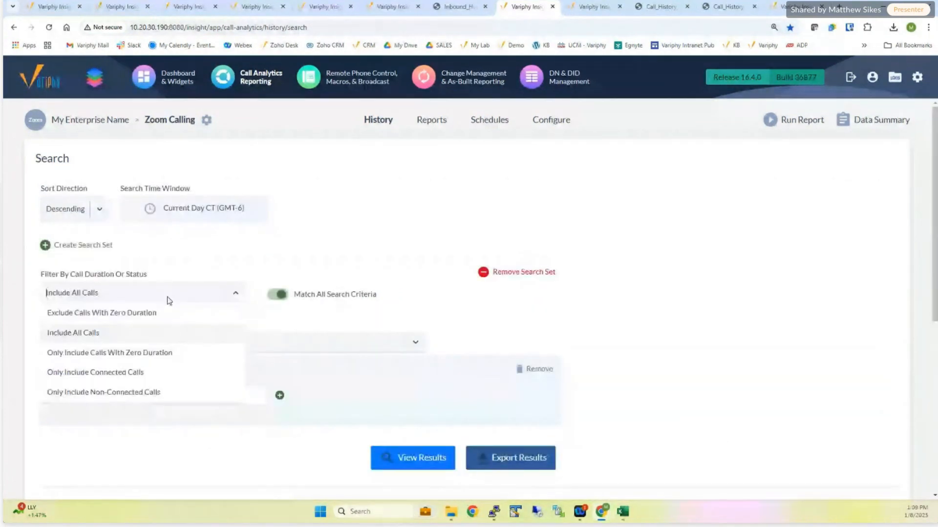
{"action": "left_click", "coordinate": [118, 313]}
{"action": "left_click", "coordinate": [411, 457]}
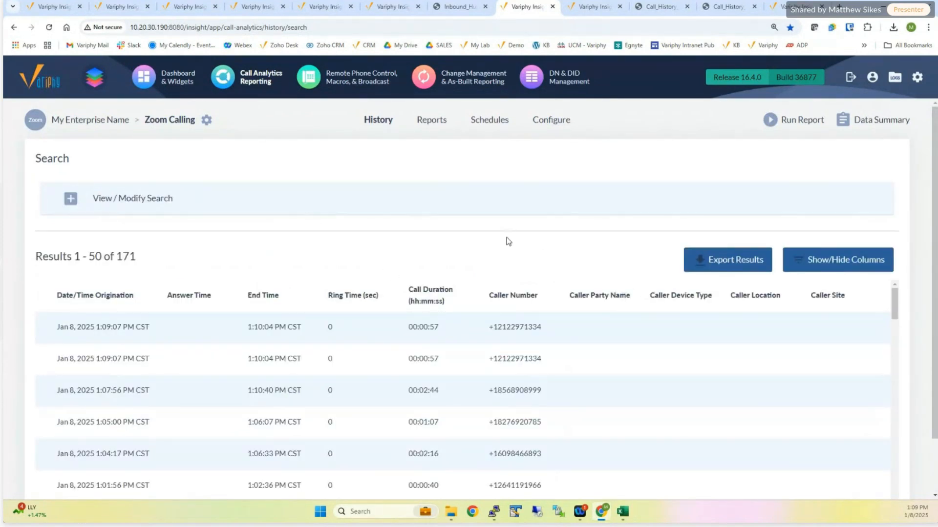
- Add the Call Identifier and Call Event Identifier columns to the visible detail columns of the Zoom call results
{"action": "key", "text": "ctrl+minus"}
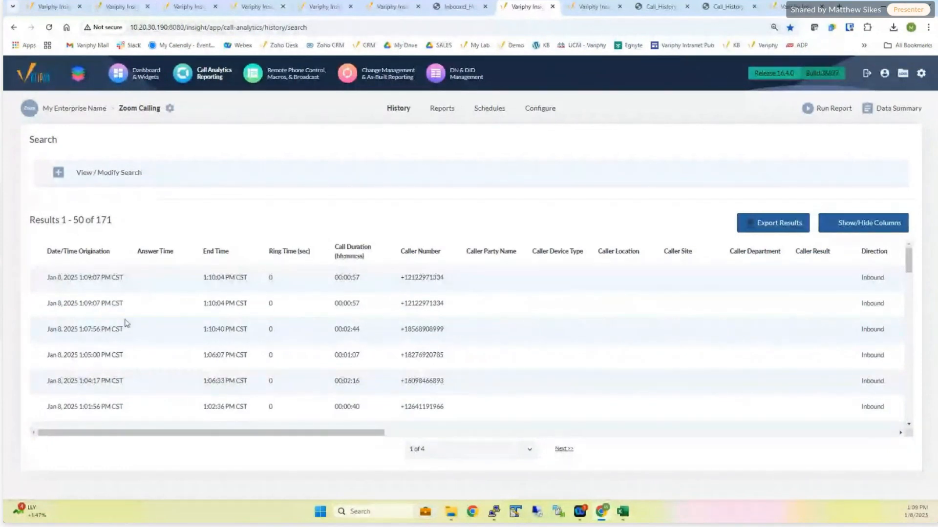
{"action": "double_click", "coordinate": [785, 73]}
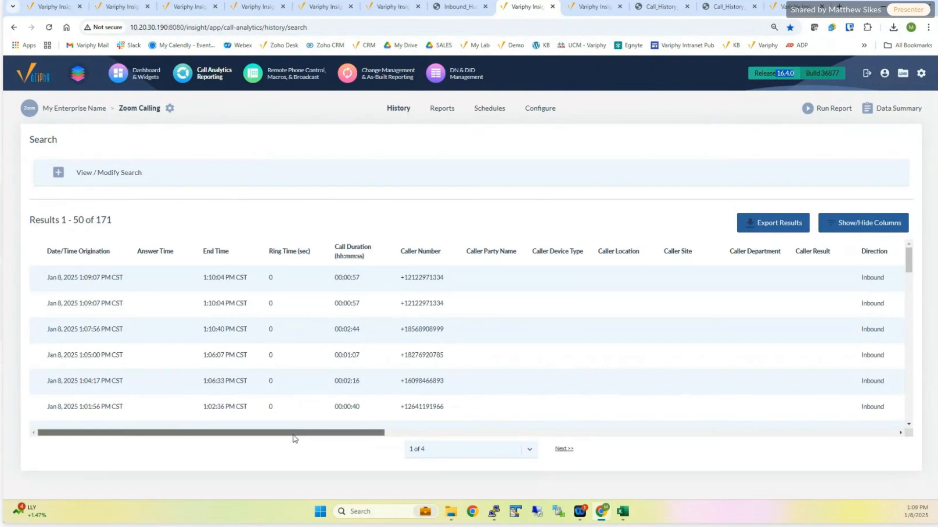
{"action": "left_click_drag", "start_coordinate": [293, 433], "coordinate": [410, 433]}
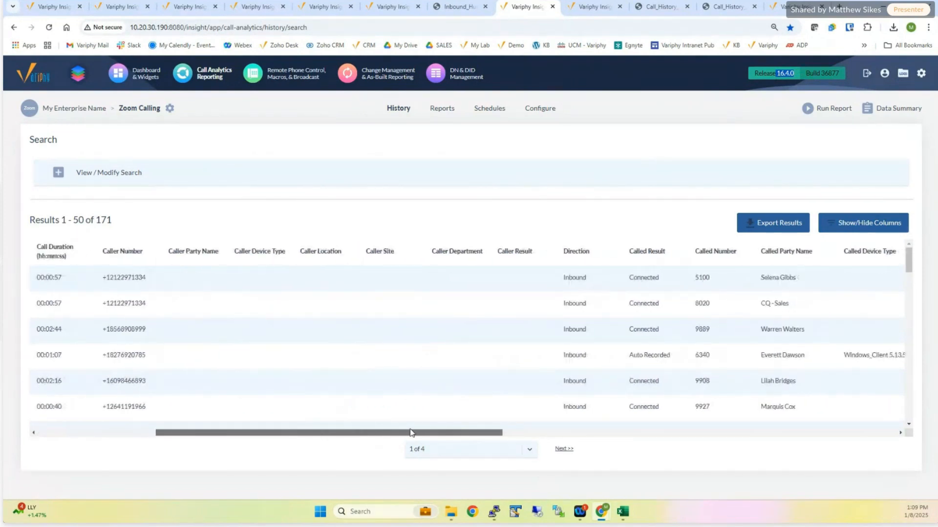
{"action": "left_click_drag", "start_coordinate": [410, 433], "coordinate": [496, 431]}
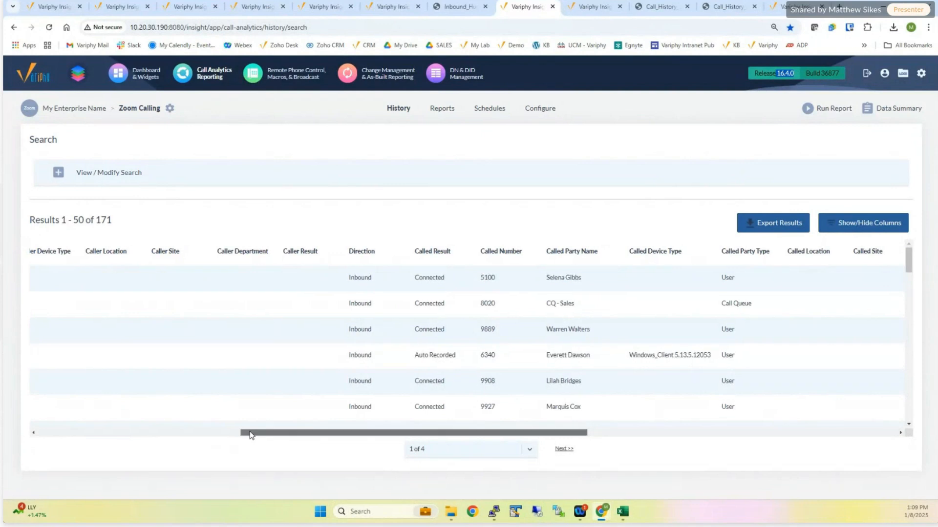
{"action": "left_click_drag", "start_coordinate": [247, 435], "coordinate": [24, 438]}
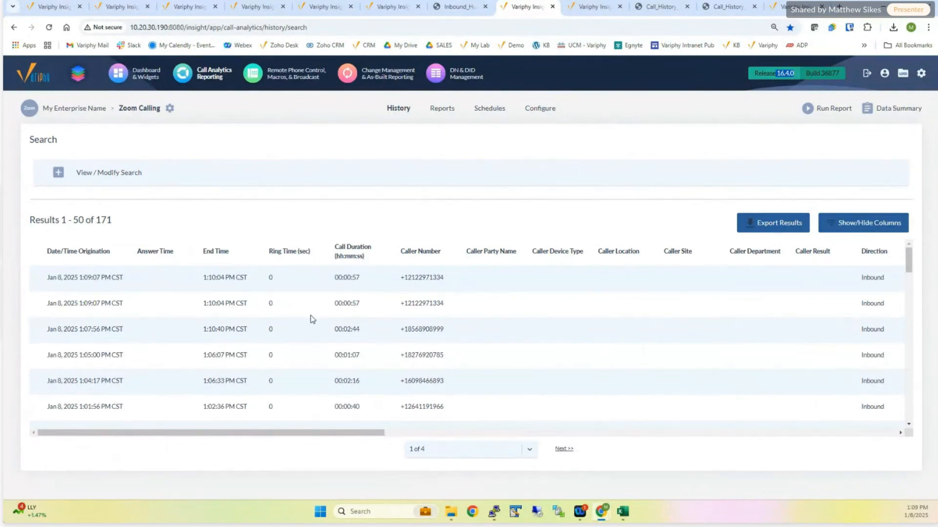
{"action": "left_click", "coordinate": [853, 223]}
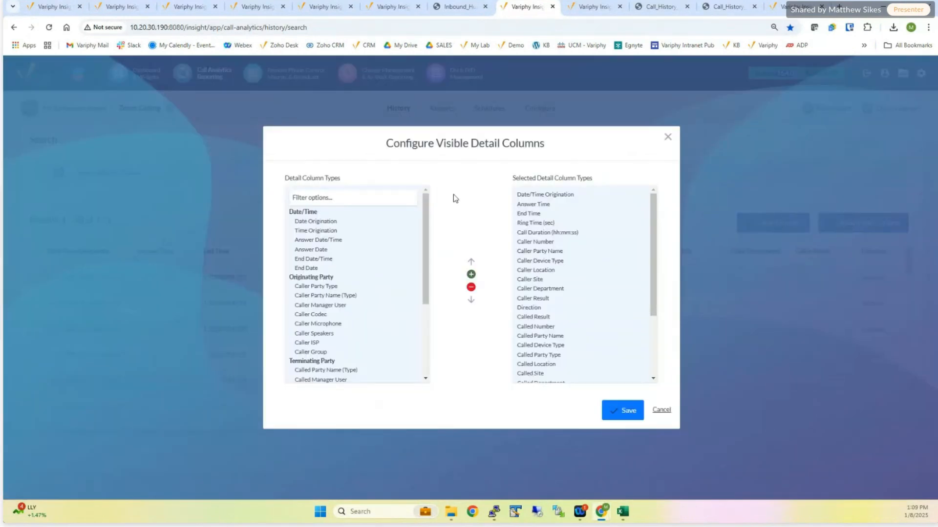
{"action": "left_click", "coordinate": [349, 197]}
{"action": "type", "text": "Id"}
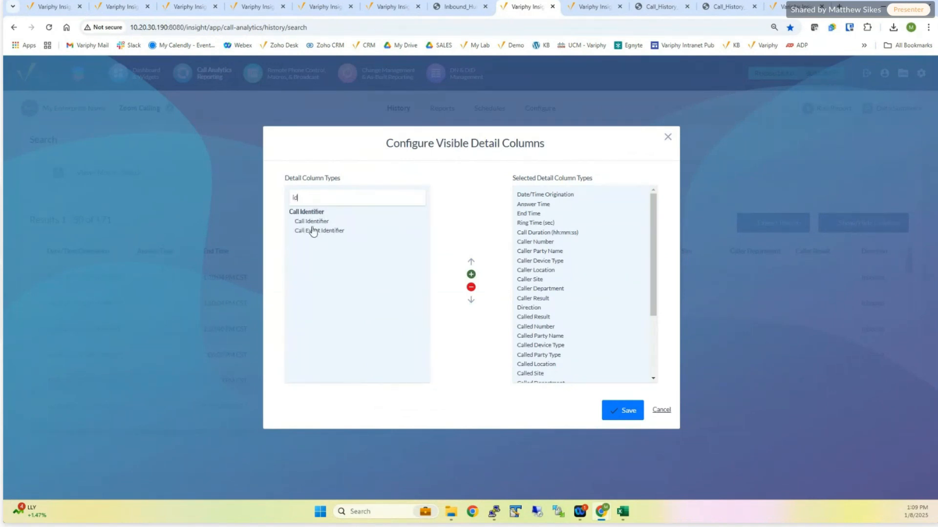
{"action": "left_click_drag", "start_coordinate": [312, 221], "coordinate": [312, 232]}
{"action": "left_click", "coordinate": [471, 274]}
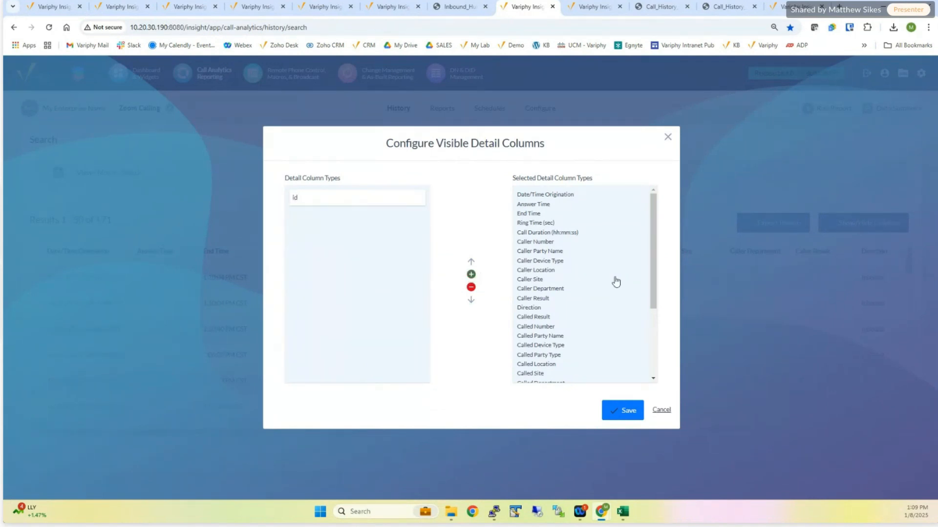
- Move Call Identifier and Call Event Identifier ahead of all other selected detail columns and save the column configuration
{"action": "left_click_drag", "start_coordinate": [653, 289], "coordinate": [653, 356]}
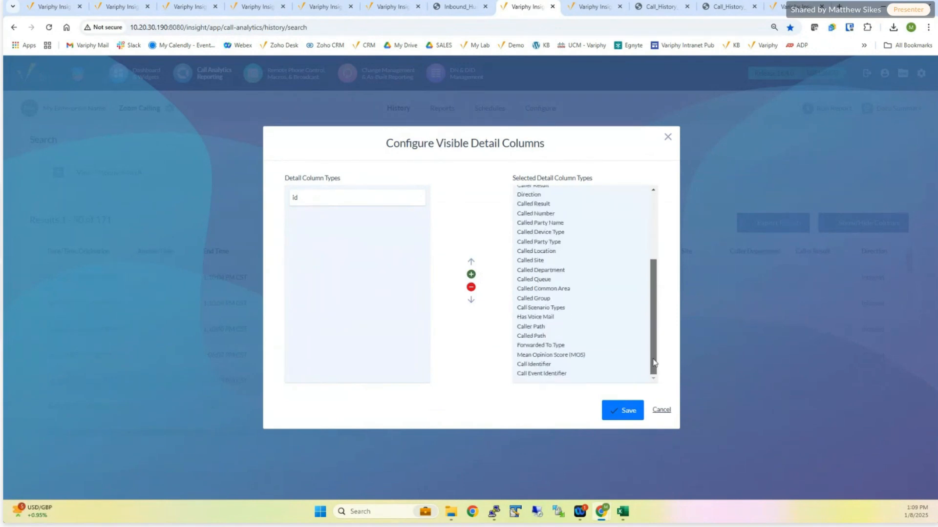
{"action": "left_click_drag", "start_coordinate": [548, 367], "coordinate": [549, 376]}
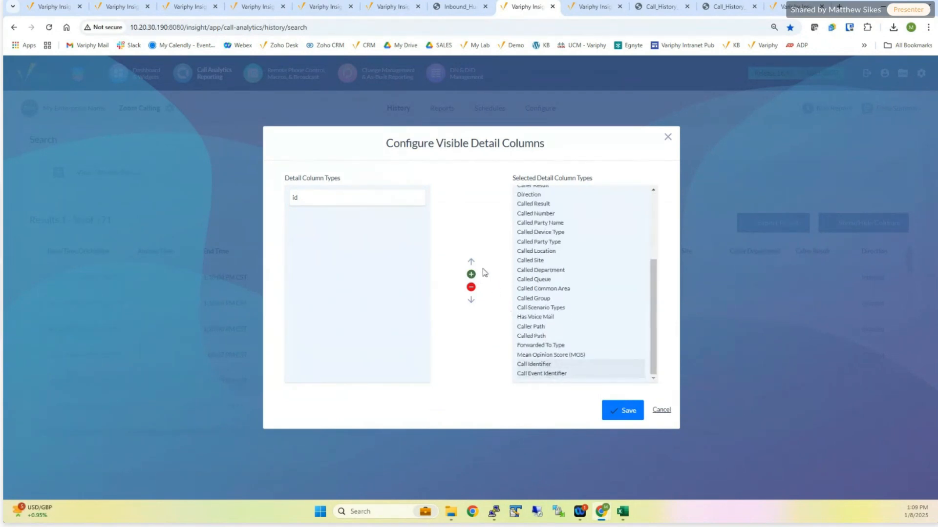
{"action": "left_click", "coordinate": [471, 262]}
{"action": "left_click", "coordinate": [471, 262]}
{"action": "left_click", "coordinate": [472, 262]}
{"action": "double_click", "coordinate": [471, 262]}
{"action": "double_click", "coordinate": [471, 263]}
{"action": "double_click", "coordinate": [471, 263]}
{"action": "left_click", "coordinate": [471, 262]}
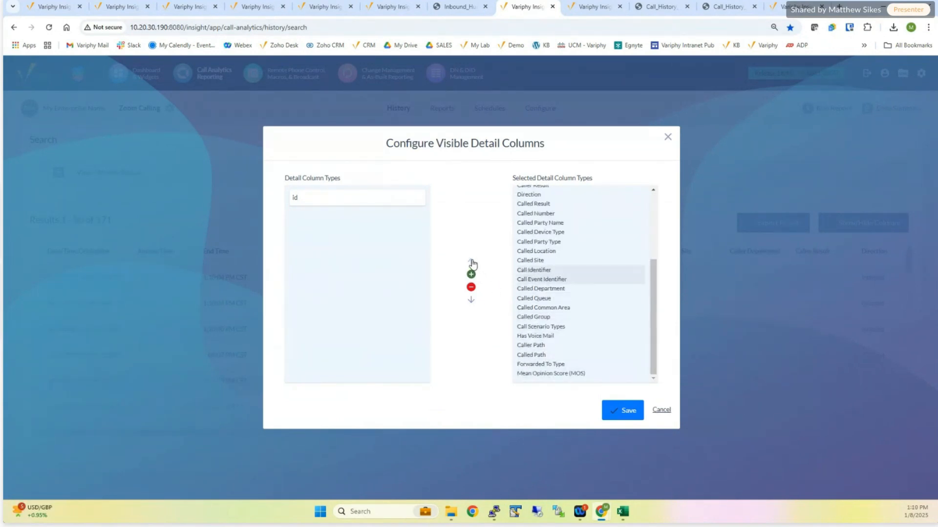
{"action": "double_click", "coordinate": [471, 262]}
{"action": "double_click", "coordinate": [471, 262]}
{"action": "double_click", "coordinate": [471, 263]}
{"action": "left_click", "coordinate": [471, 262]}
{"action": "double_click", "coordinate": [471, 262]}
{"action": "double_click", "coordinate": [471, 263]}
{"action": "double_click", "coordinate": [472, 262]}
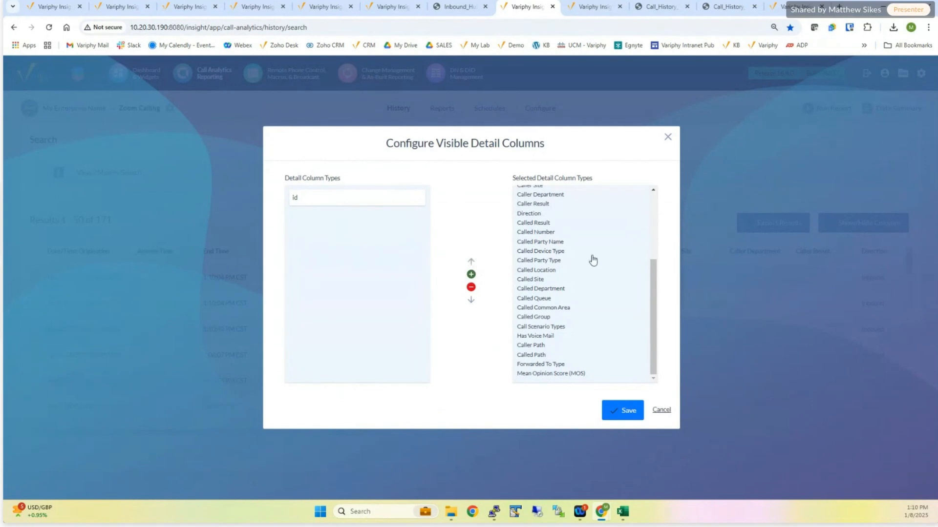
{"action": "left_click_drag", "start_coordinate": [653, 274], "coordinate": [651, 187]}
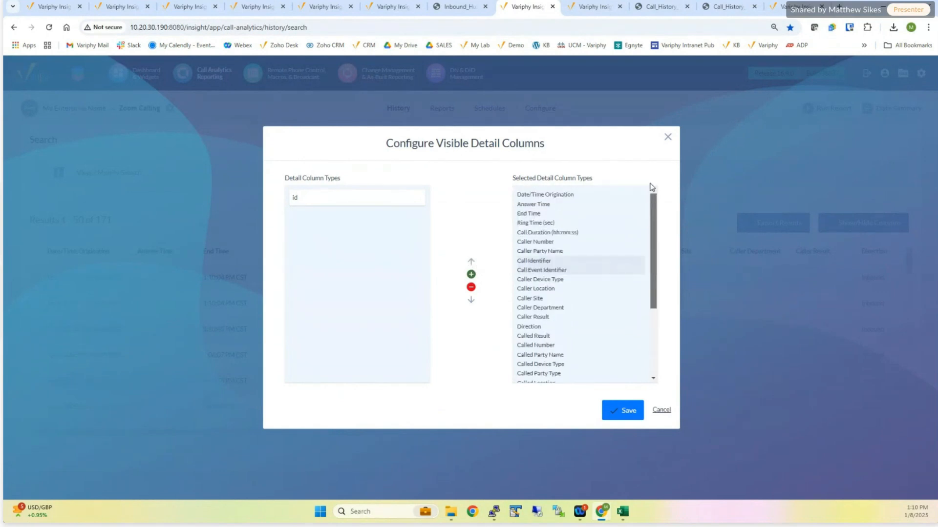
{"action": "double_click", "coordinate": [471, 262]}
{"action": "left_click", "coordinate": [471, 262]}
{"action": "double_click", "coordinate": [471, 263]}
{"action": "left_click", "coordinate": [471, 262]}
{"action": "left_click", "coordinate": [472, 262]}
{"action": "left_click", "coordinate": [627, 411]}
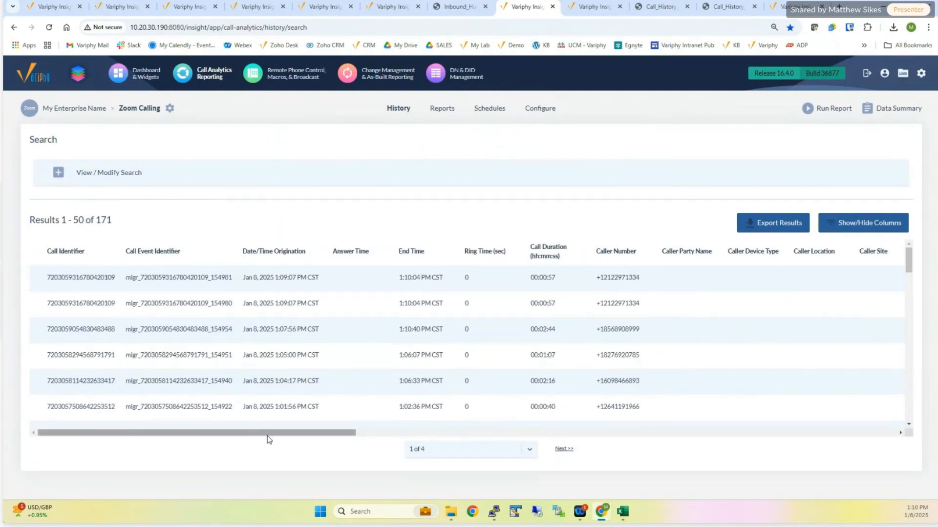
- Start exporting the call history results, enable Cradle to Grave for the export, and review its search set criteria
{"action": "left_click_drag", "start_coordinate": [271, 437], "coordinate": [379, 411]}
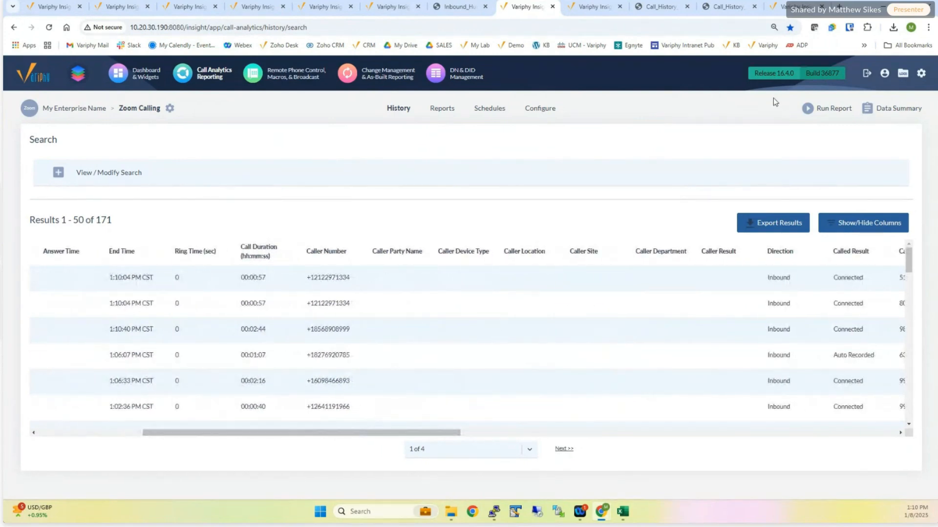
{"action": "left_click", "coordinate": [770, 222]}
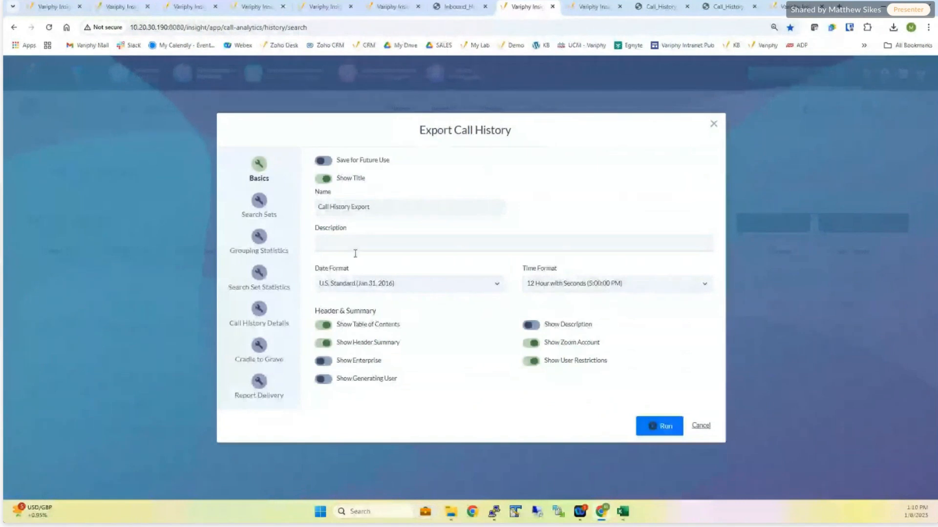
{"action": "left_click_drag", "start_coordinate": [229, 364], "coordinate": [291, 364]}
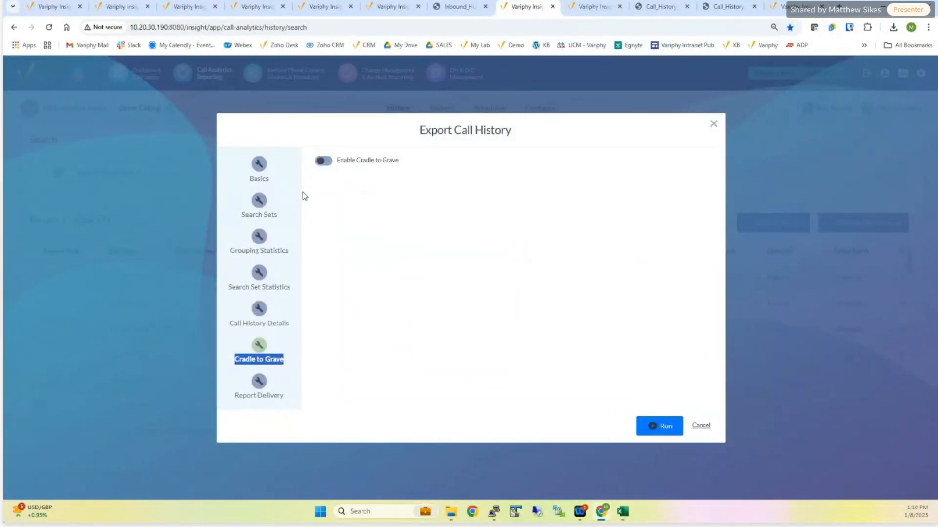
{"action": "left_click", "coordinate": [324, 162]}
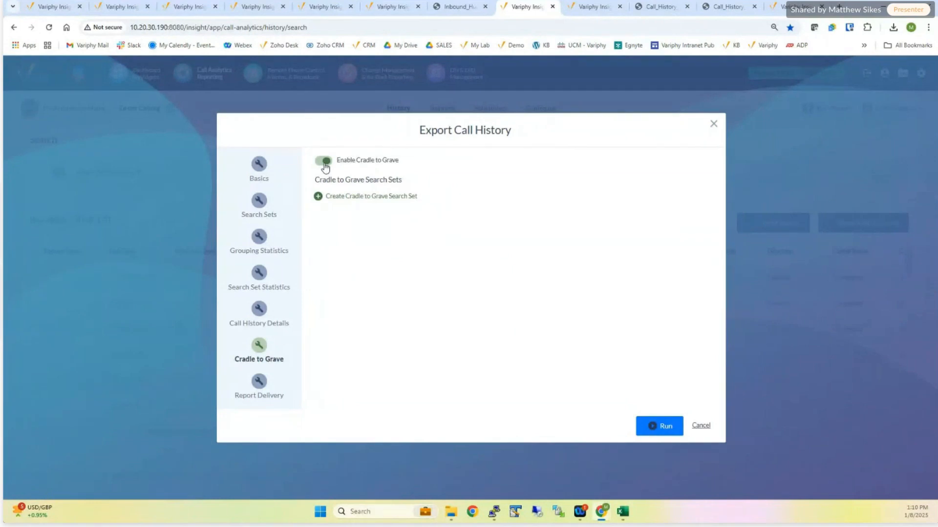
{"action": "left_click", "coordinate": [350, 197]}
{"action": "left_click", "coordinate": [259, 201]}
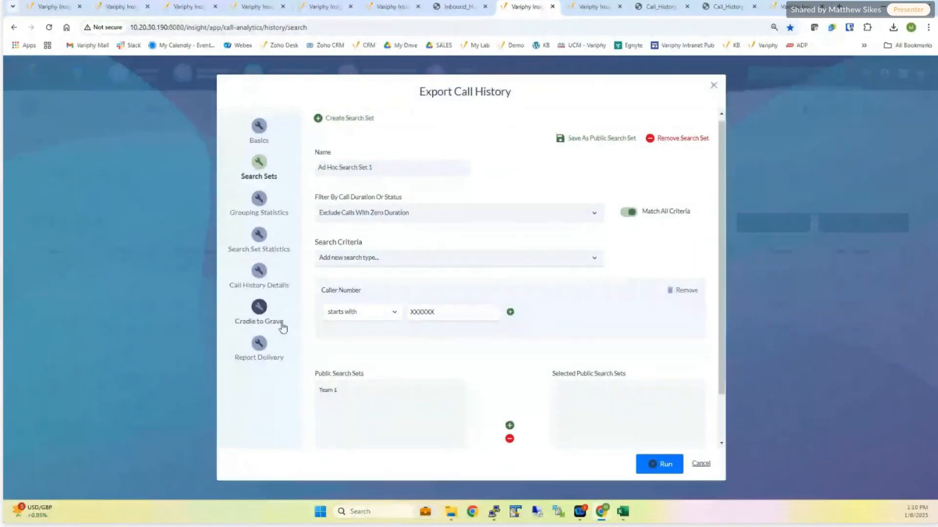
- Set the export's file output format to HTML, run the report, and open the downloaded call history file
{"action": "left_click", "coordinate": [259, 343]}
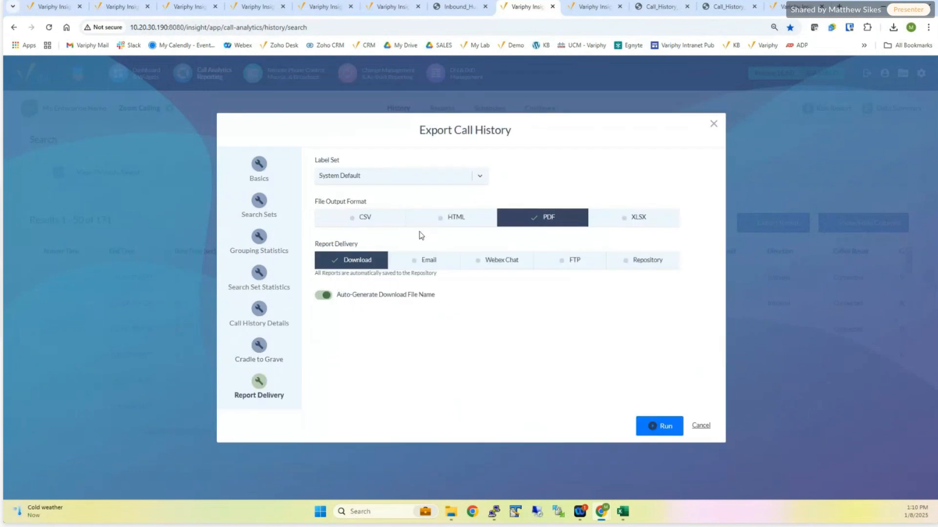
{"action": "left_click", "coordinate": [440, 220]}
{"action": "left_click", "coordinate": [649, 425]}
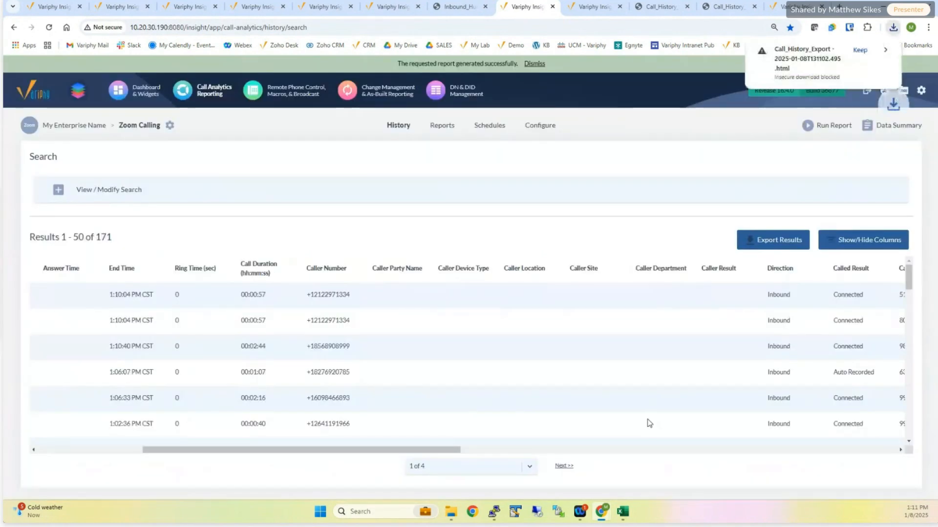
{"action": "left_click", "coordinate": [860, 50]}
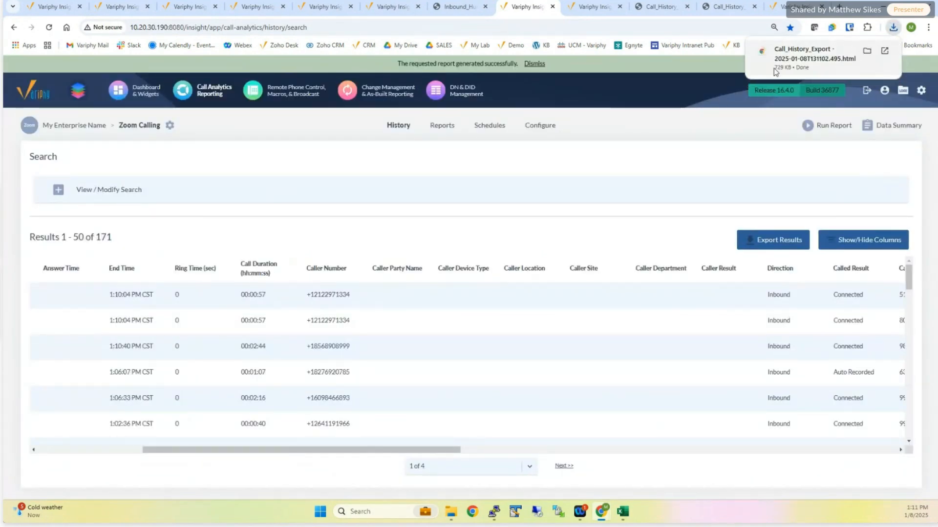
{"action": "left_click", "coordinate": [787, 57]}
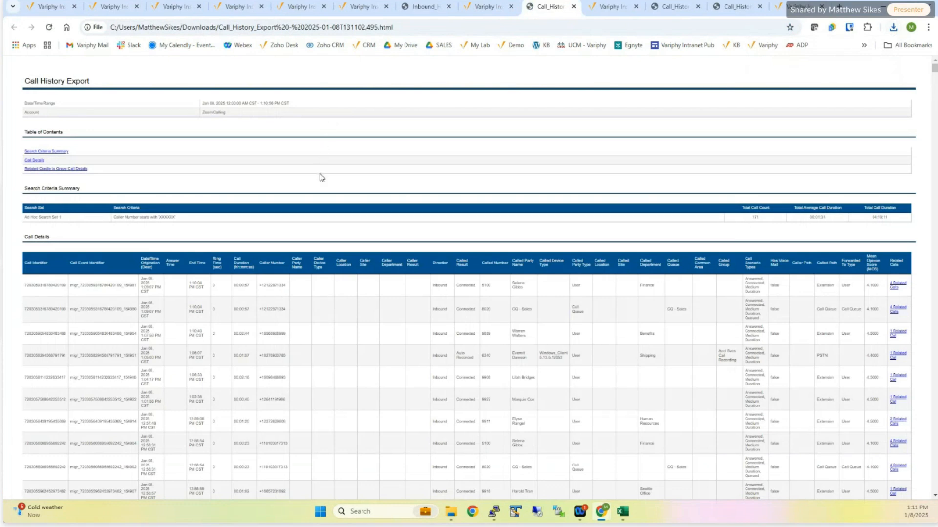
- Examine the exported report's search criteria and the first call's caller number, direction, called number and related calls
{"action": "key", "text": "ctrl+plus"}
{"action": "key", "text": "ctrl+plus"}
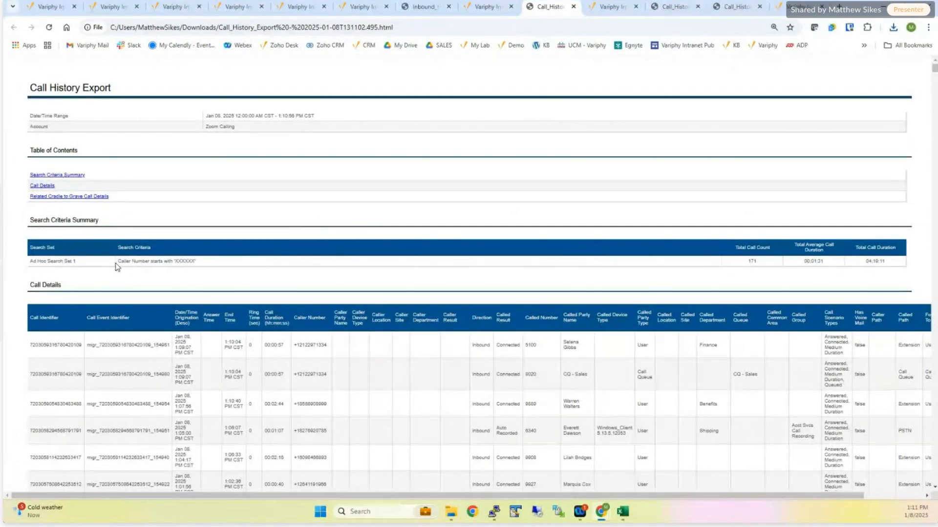
{"action": "left_click_drag", "start_coordinate": [116, 265], "coordinate": [210, 262]}
{"action": "scroll", "coordinate": [750, 268], "scroll_direction": "down", "scroll_amount": 1}
{"action": "scroll", "coordinate": [748, 265], "scroll_direction": "down", "scroll_amount": 1}
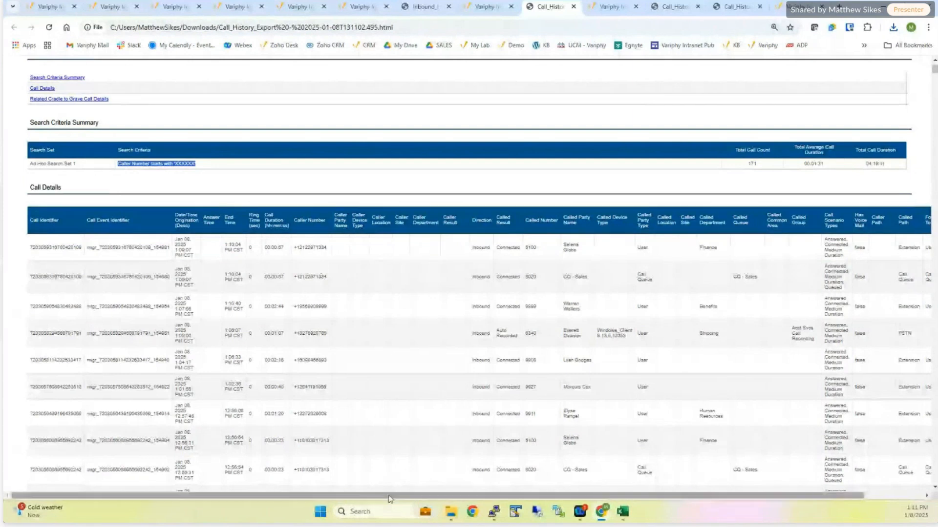
{"action": "left_click_drag", "start_coordinate": [408, 496], "coordinate": [607, 419]}
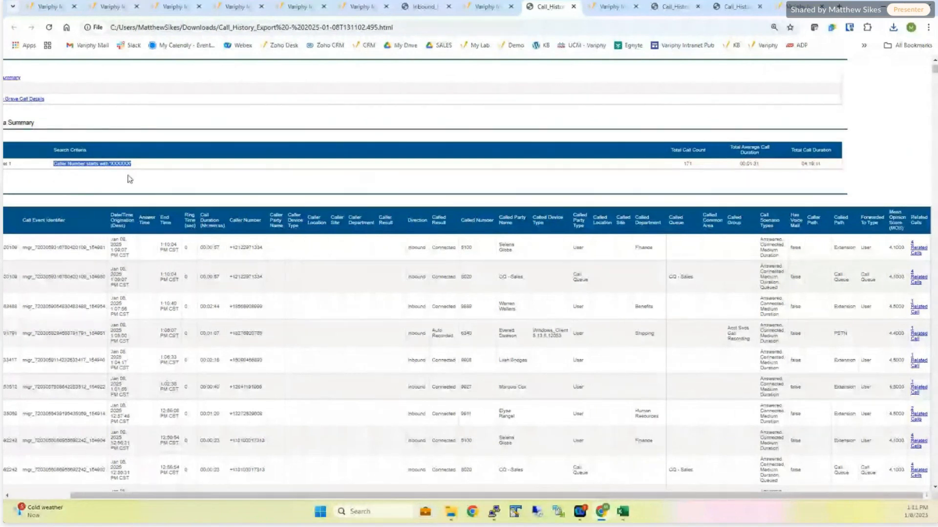
{"action": "left_click", "coordinate": [103, 171]}
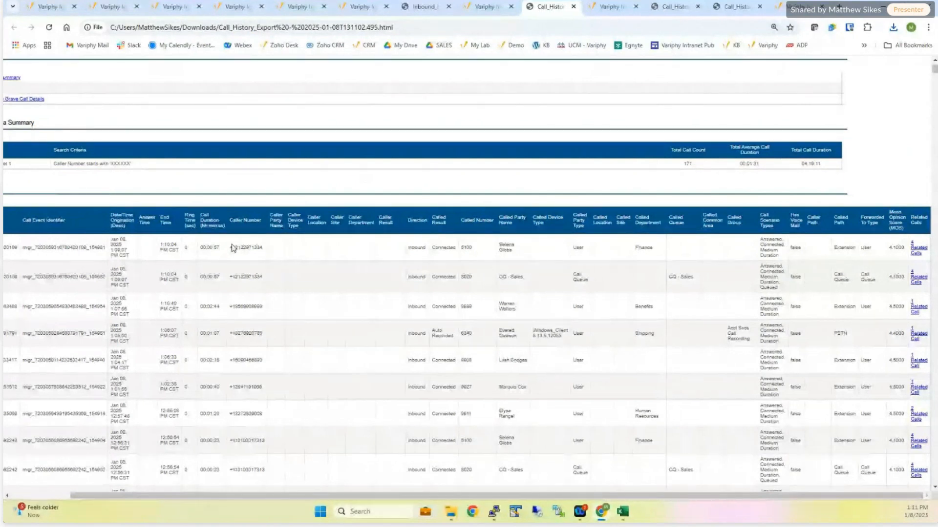
{"action": "left_click_drag", "start_coordinate": [232, 248], "coordinate": [262, 277]}
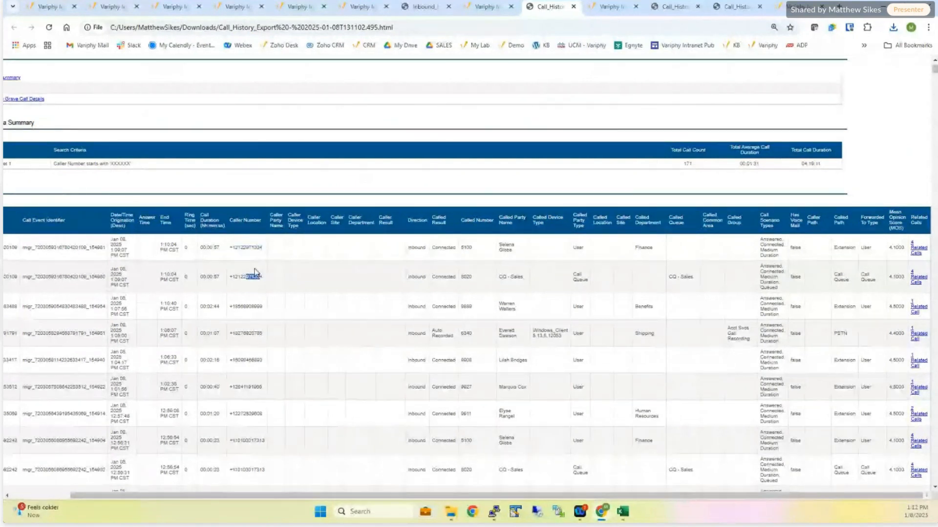
{"action": "left_click_drag", "start_coordinate": [409, 247], "coordinate": [425, 248]}
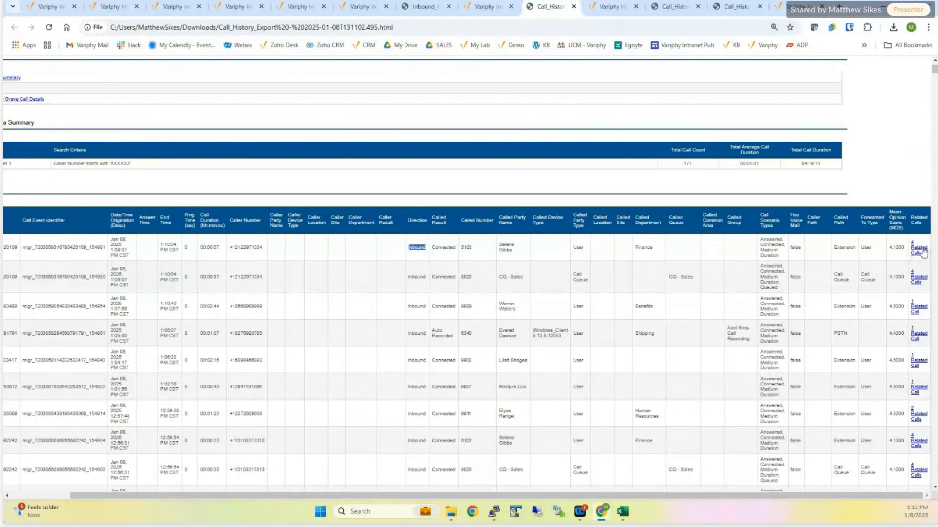
{"action": "left_click_drag", "start_coordinate": [229, 247], "coordinate": [264, 249]}
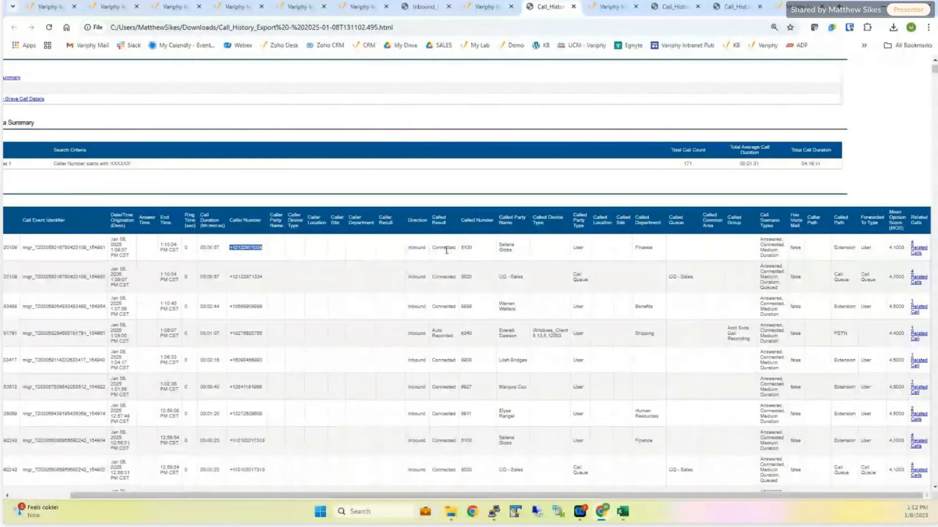
{"action": "left_click_drag", "start_coordinate": [461, 248], "coordinate": [472, 249]}
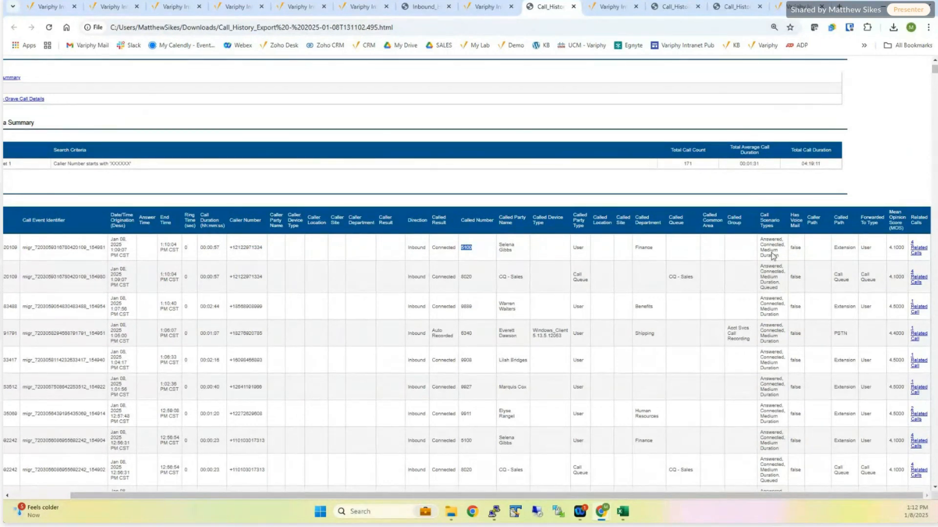
- Open the first call's related calls and examine its Cradle to Grave sequence, including the called party types and call scenario types
{"action": "left_click", "coordinate": [916, 250]}
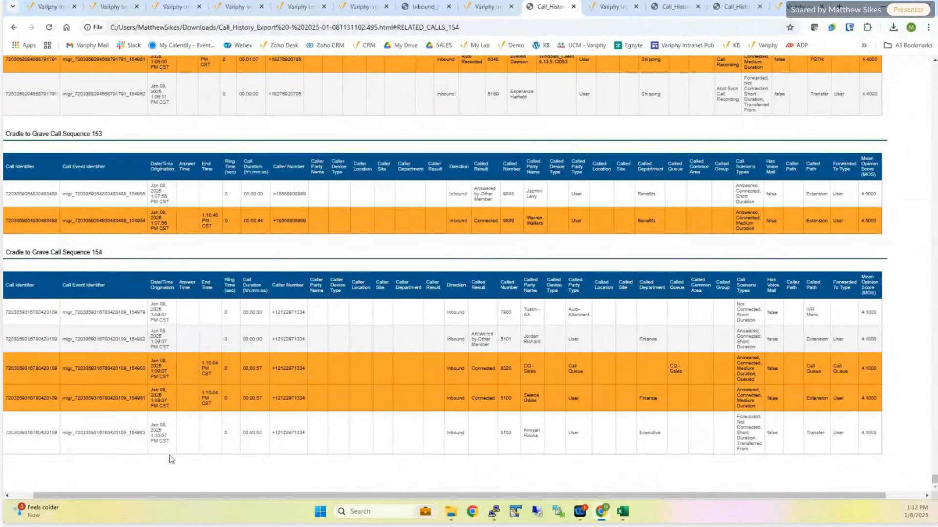
{"action": "left_click_drag", "start_coordinate": [77, 496], "coordinate": [40, 491]}
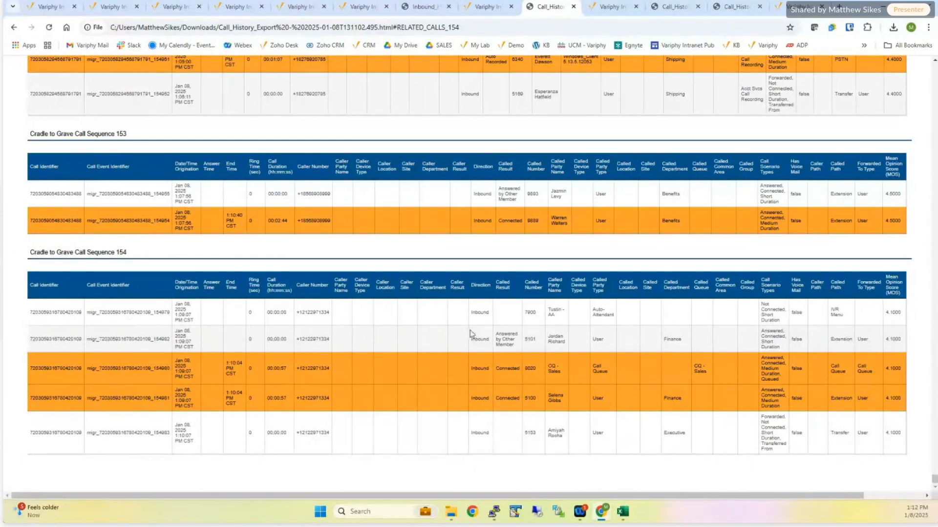
{"action": "left_click_drag", "start_coordinate": [591, 311], "coordinate": [618, 323]}
{"action": "left_click", "coordinate": [763, 424]}
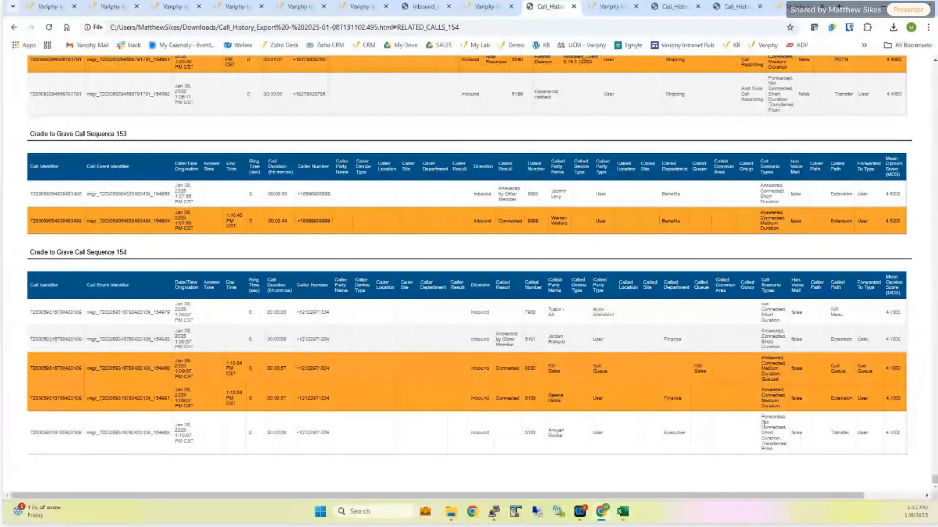
{"action": "left_click_drag", "start_coordinate": [764, 424], "coordinate": [785, 427]}
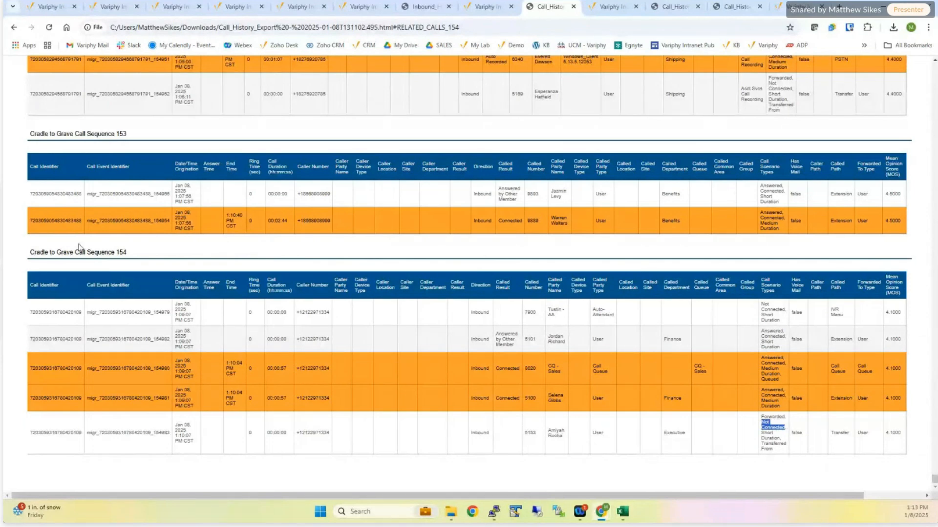
- Examine the Cradle to Grave Call Sequence 154 heading and the call sequences listed just before it in the exported report
{"action": "left_click_drag", "start_coordinate": [30, 252], "coordinate": [136, 259]}
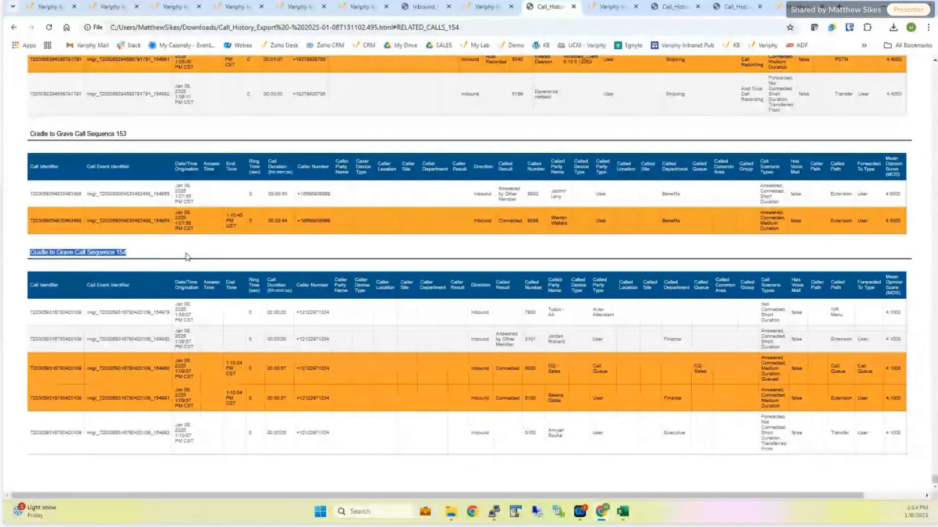
{"action": "scroll", "coordinate": [234, 254], "scroll_direction": "up", "scroll_amount": 3}
{"action": "scroll", "coordinate": [234, 254], "scroll_direction": "up", "scroll_amount": 3}
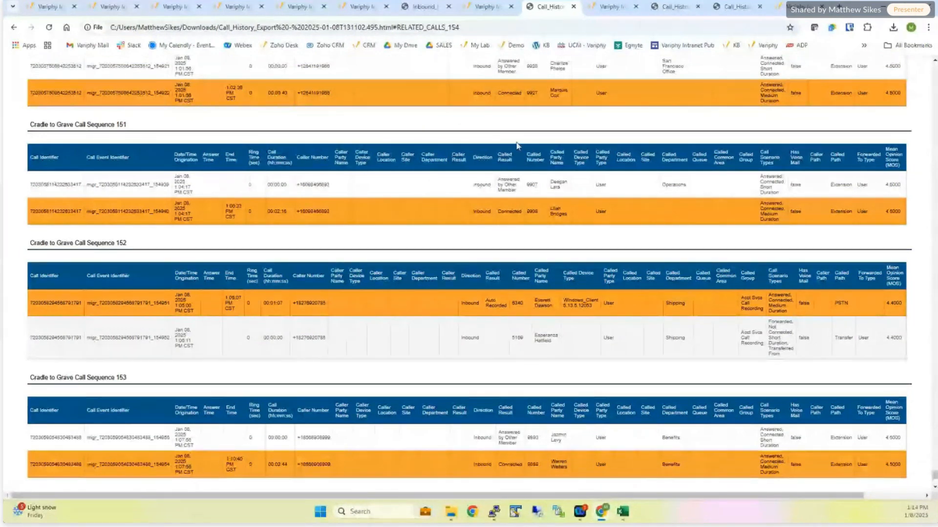
- Switch to Variphy's Zoom Calling reports and check the Call Queue Usage template and the Organization Summary by Department template's Cradle to Grave option
{"action": "left_click", "coordinate": [482, 6]}
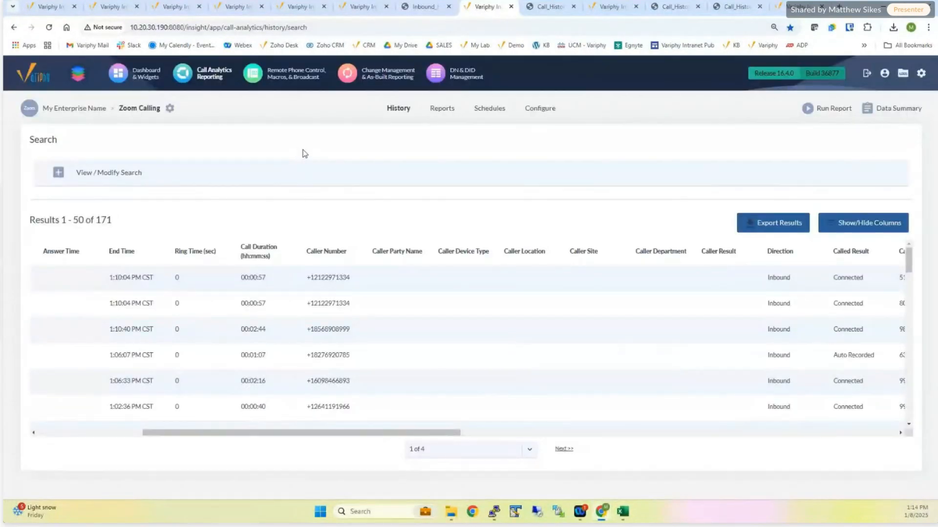
{"action": "left_click", "coordinate": [444, 112]}
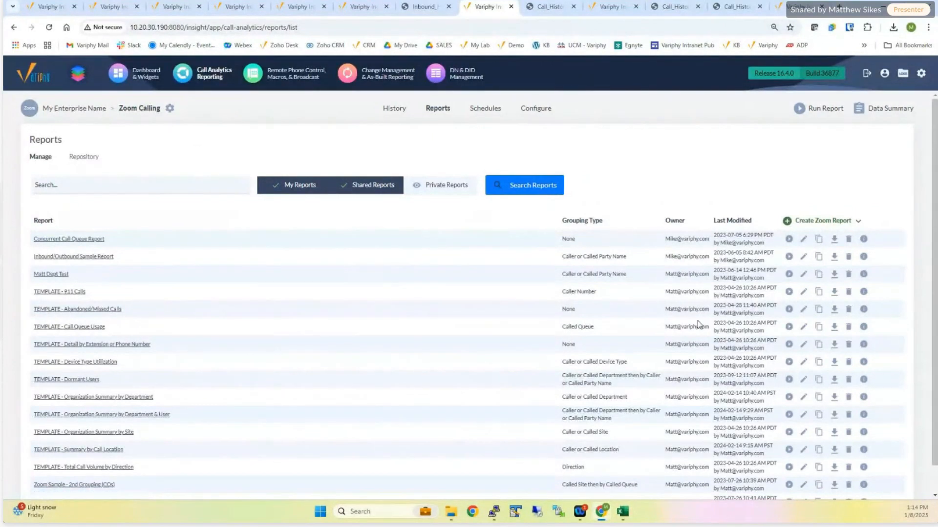
{"action": "left_click", "coordinate": [803, 327]}
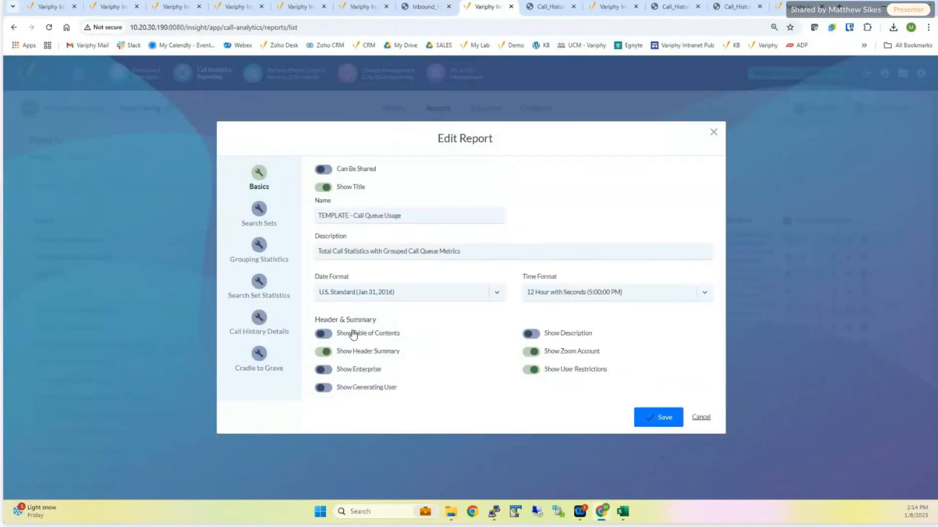
{"action": "left_click", "coordinate": [699, 419]}
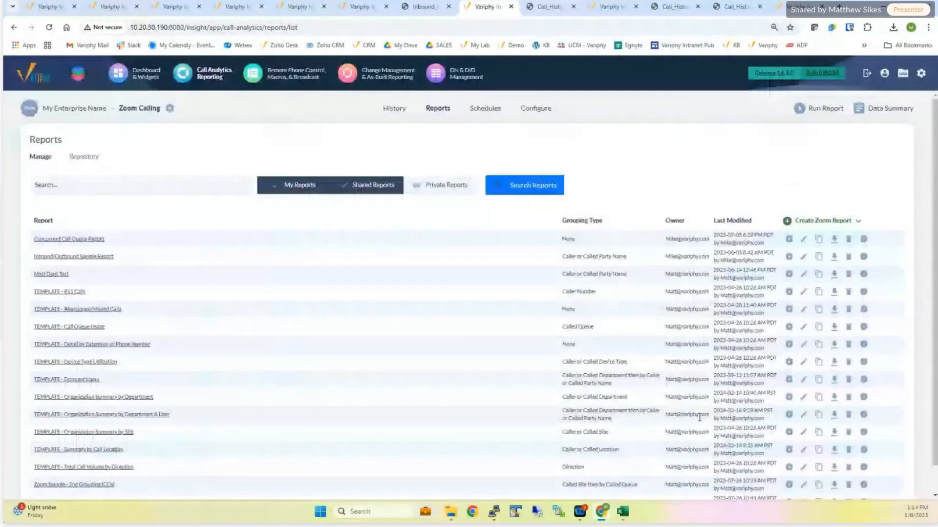
{"action": "left_click", "coordinate": [803, 397]}
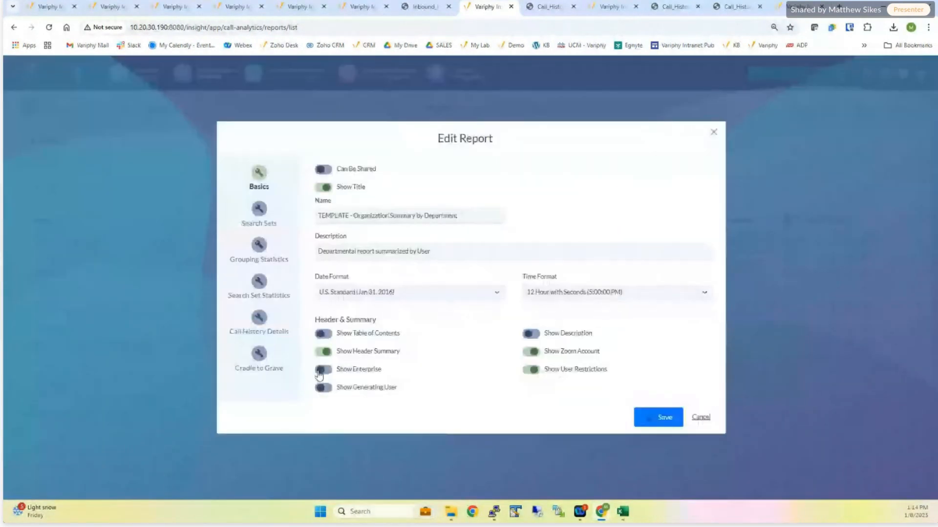
{"action": "left_click", "coordinate": [259, 359]}
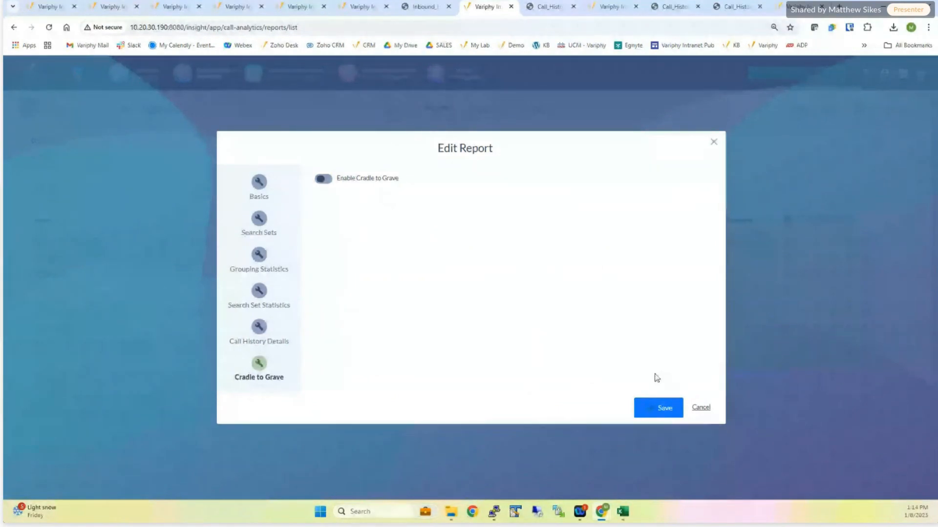
{"action": "left_click", "coordinate": [701, 407]}
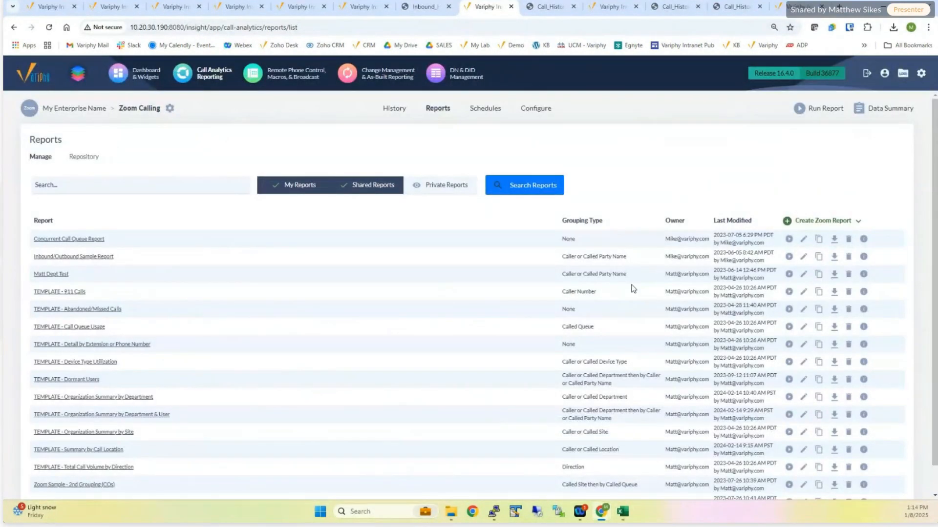
- Return to the Zoom Calling call history and expand its search settings
{"action": "left_click", "coordinate": [392, 109]}
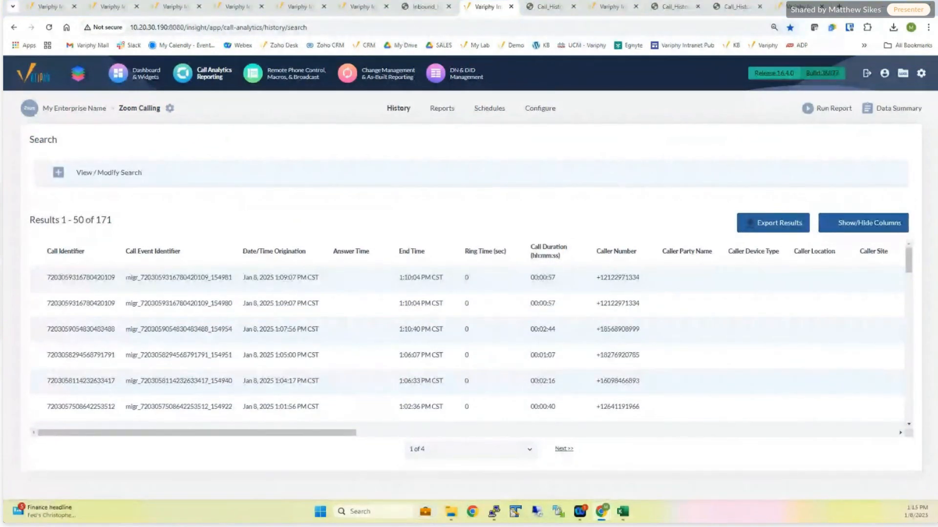
{"action": "left_click", "coordinate": [59, 173]}
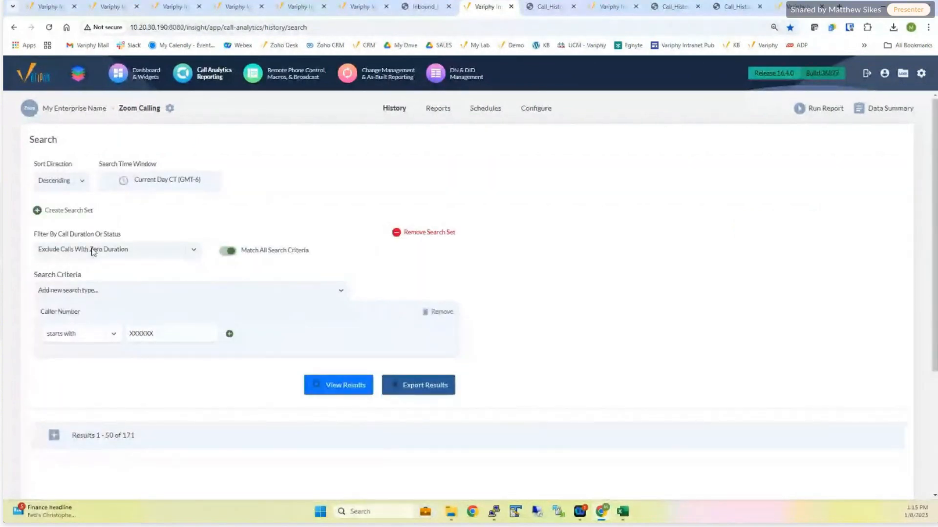
- Try a Called Queue search criterion, view its available queue values, and remove the criterion again
{"action": "left_click", "coordinate": [137, 293]}
{"action": "type", "text": "d"}
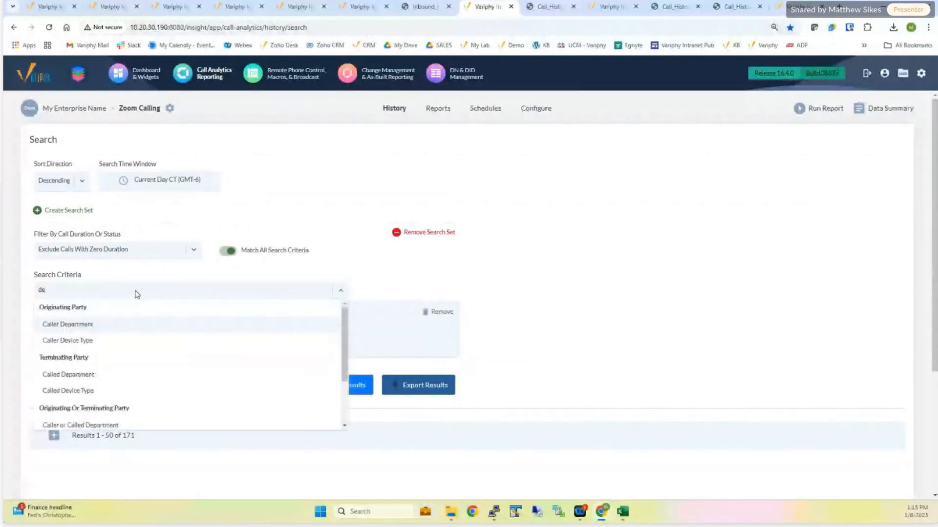
{"action": "key", "text": "BackSpace"}
{"action": "type", "text": "q"}
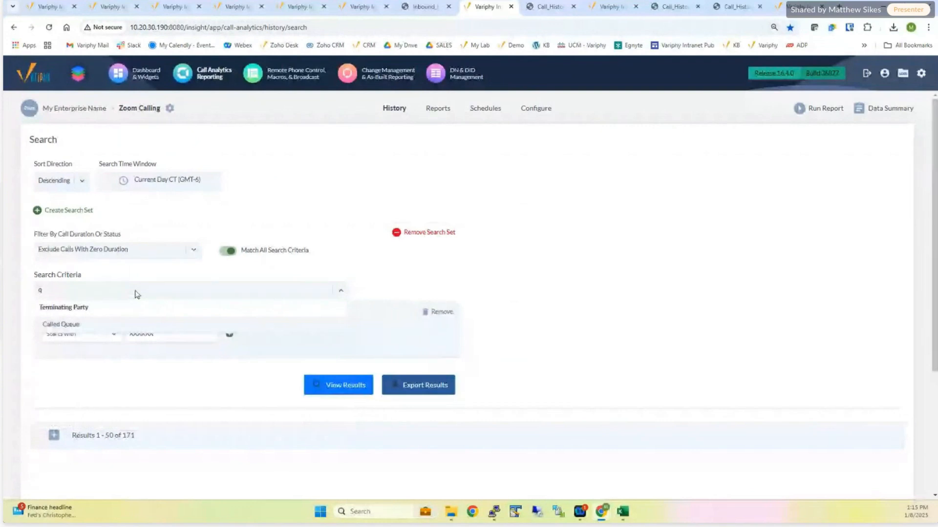
{"action": "left_click", "coordinate": [141, 329]}
{"action": "left_click", "coordinate": [370, 290]}
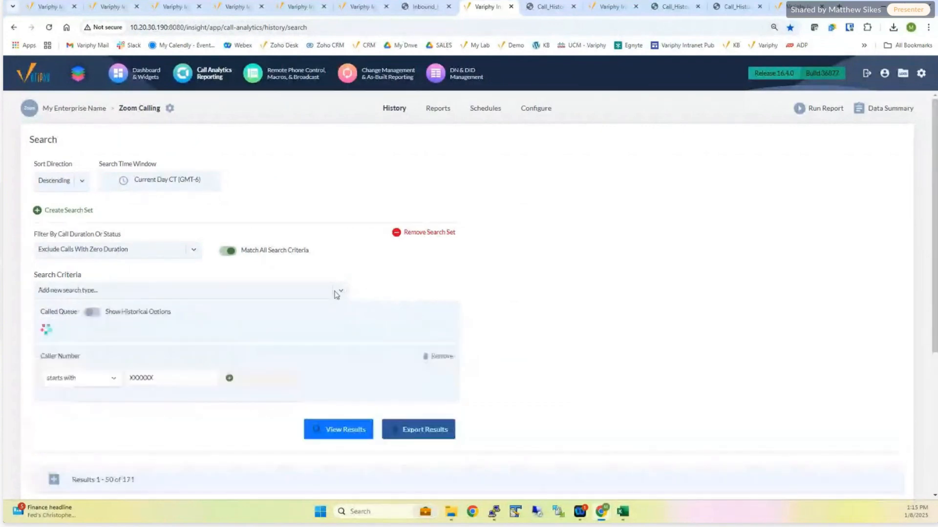
{"action": "left_click", "coordinate": [264, 331]}
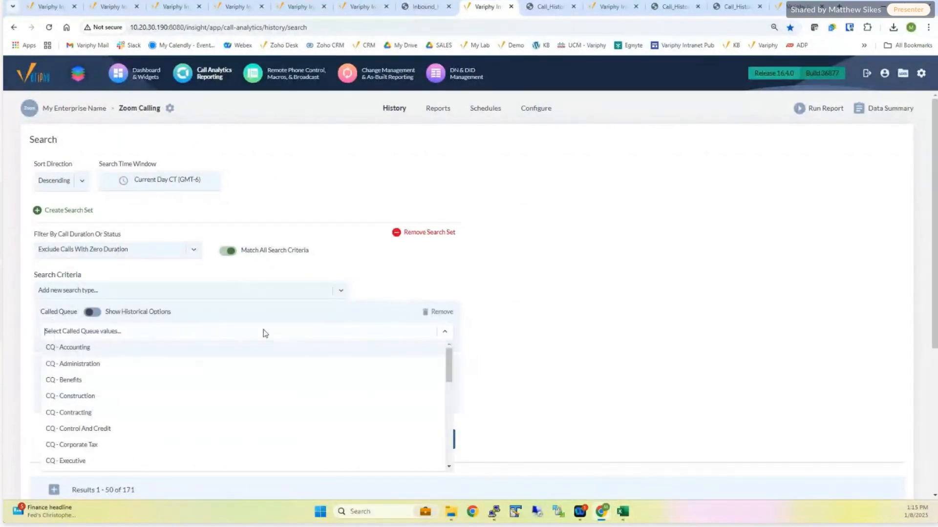
{"action": "left_click", "coordinate": [377, 269]}
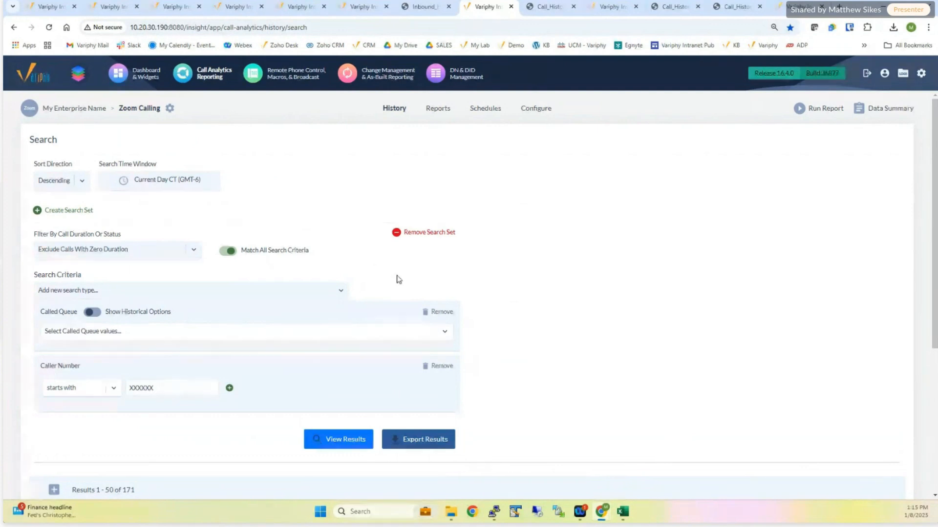
{"action": "left_click", "coordinate": [439, 313]}
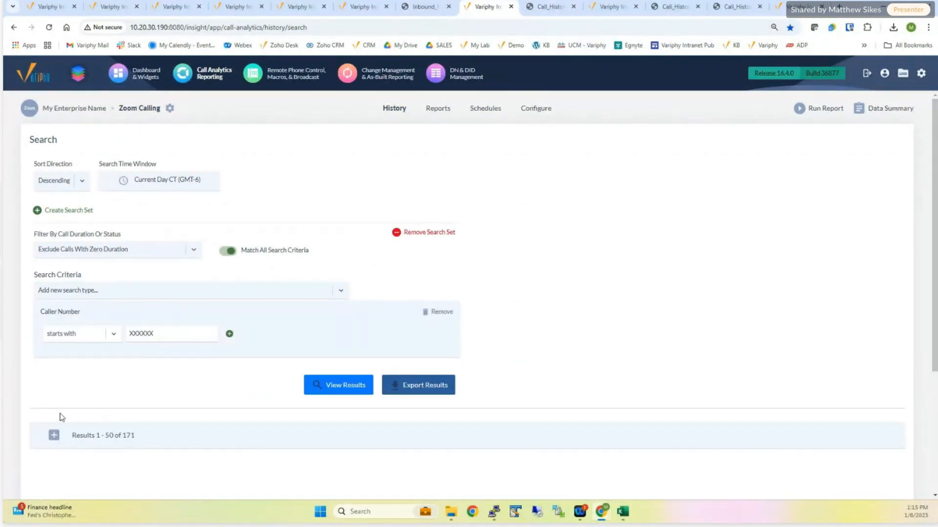
- Expand the call history results and review them together with the search time window and Caller Number criterion
{"action": "left_click", "coordinate": [54, 436]}
{"action": "scroll", "coordinate": [511, 218], "scroll_direction": "down", "scroll_amount": 1}
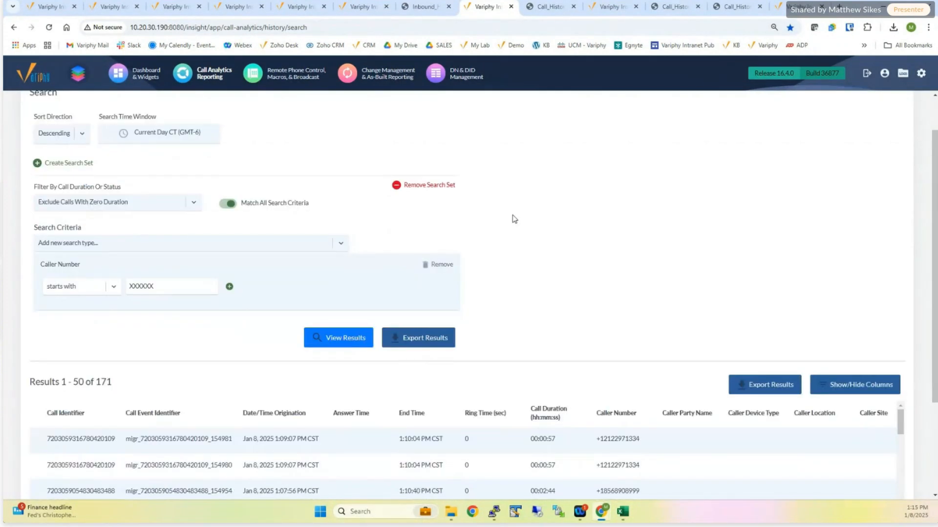
{"action": "scroll", "coordinate": [513, 218], "scroll_direction": "up", "scroll_amount": 1}
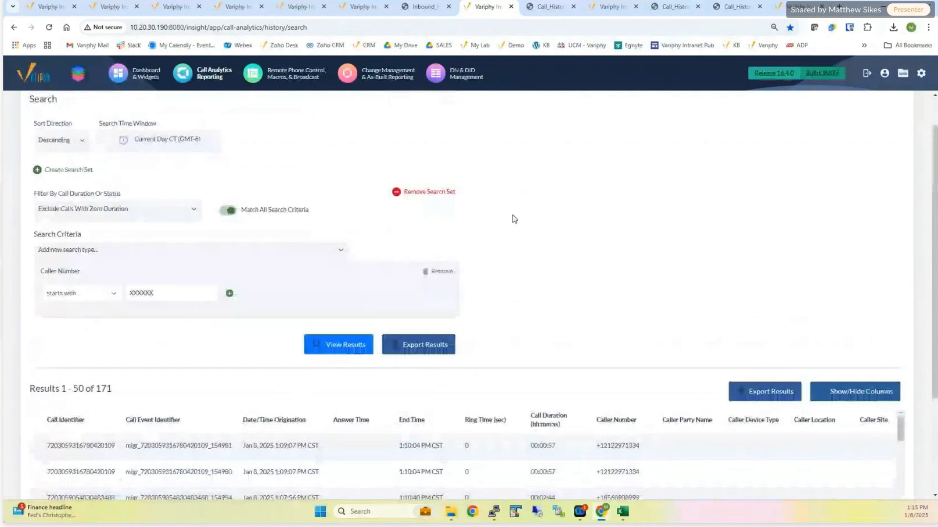
{"action": "scroll", "coordinate": [514, 218], "scroll_direction": "up", "scroll_amount": 1}
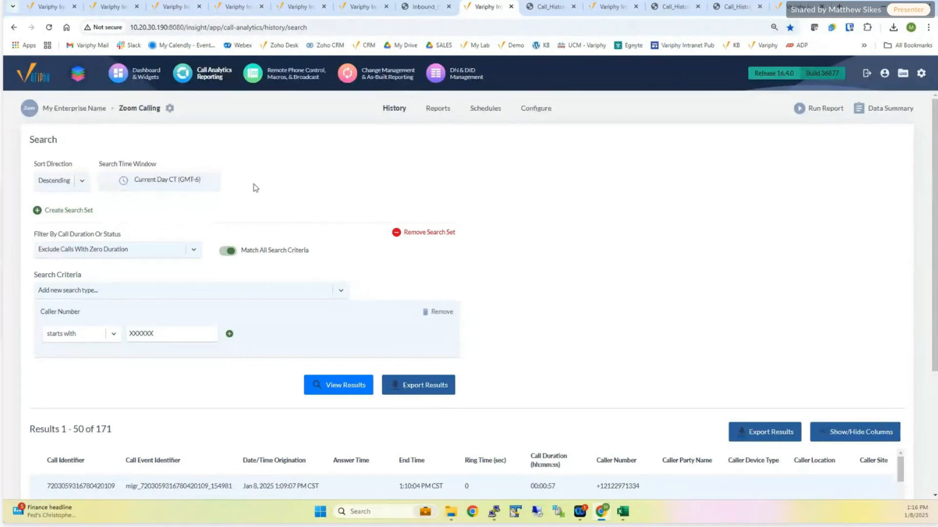
{"action": "scroll", "coordinate": [255, 191], "scroll_direction": "down", "scroll_amount": 1}
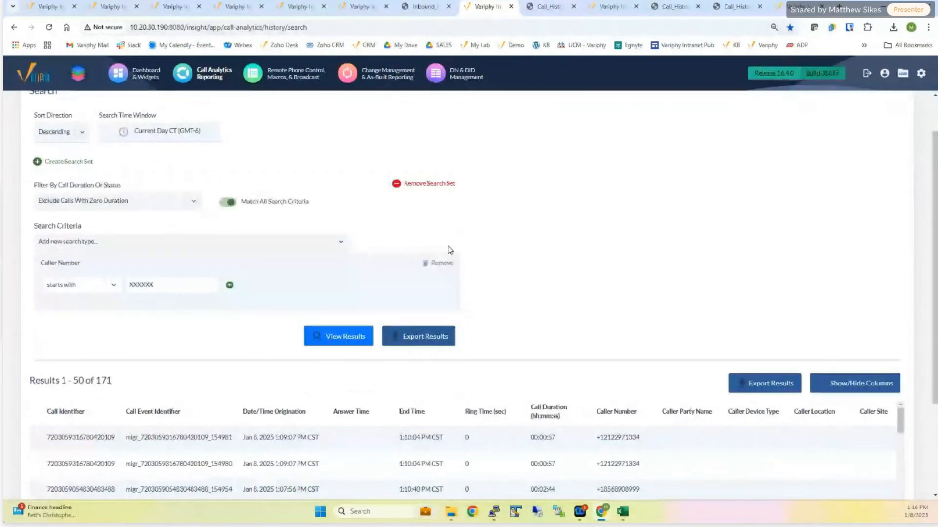
- Switch to the exported HTML report, enlarge the text, and examine the caller number and related calls in sequences 149 to 153
{"action": "left_click", "coordinate": [545, 8]}
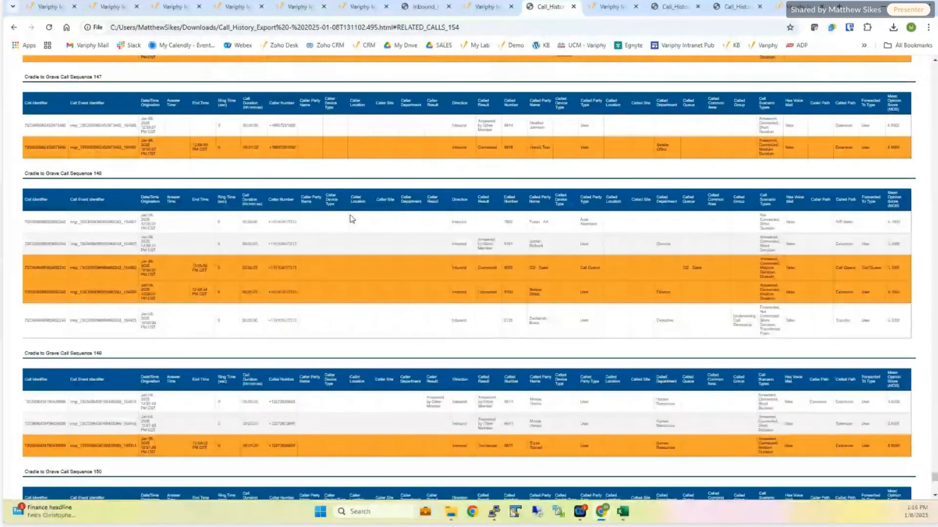
{"action": "key", "text": "ctrl+plus"}
{"action": "key", "text": "ctrl+plus"}
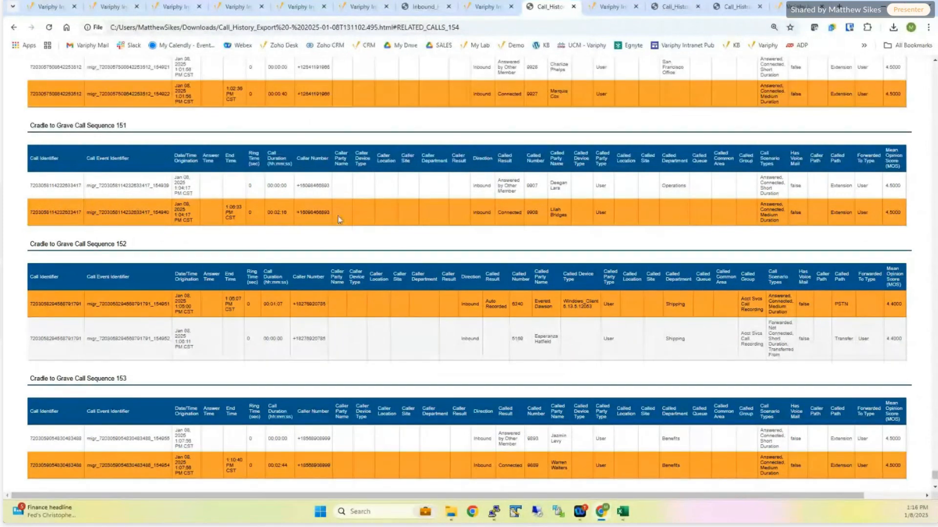
{"action": "left_click_drag", "start_coordinate": [297, 187], "coordinate": [329, 216]}
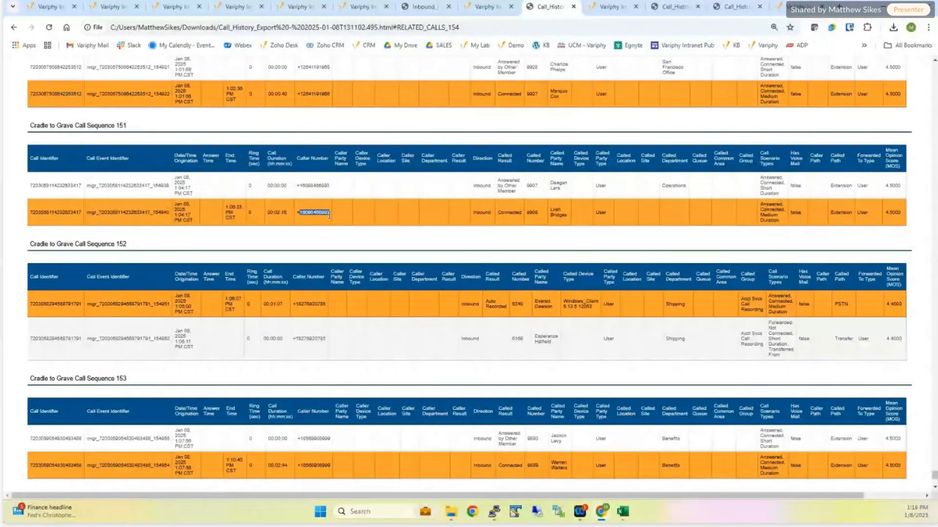
{"action": "scroll", "coordinate": [330, 215], "scroll_direction": "up", "scroll_amount": 2}
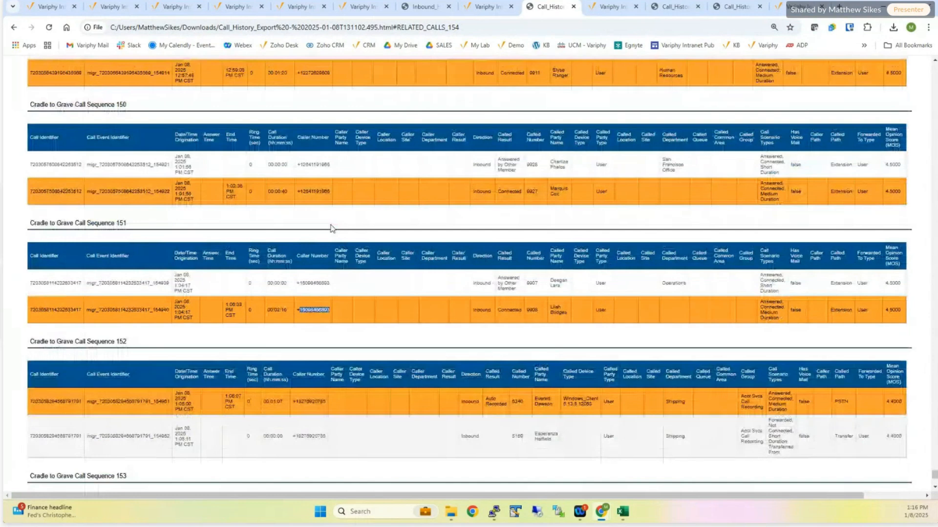
{"action": "scroll", "coordinate": [332, 229], "scroll_direction": "up", "scroll_amount": 3}
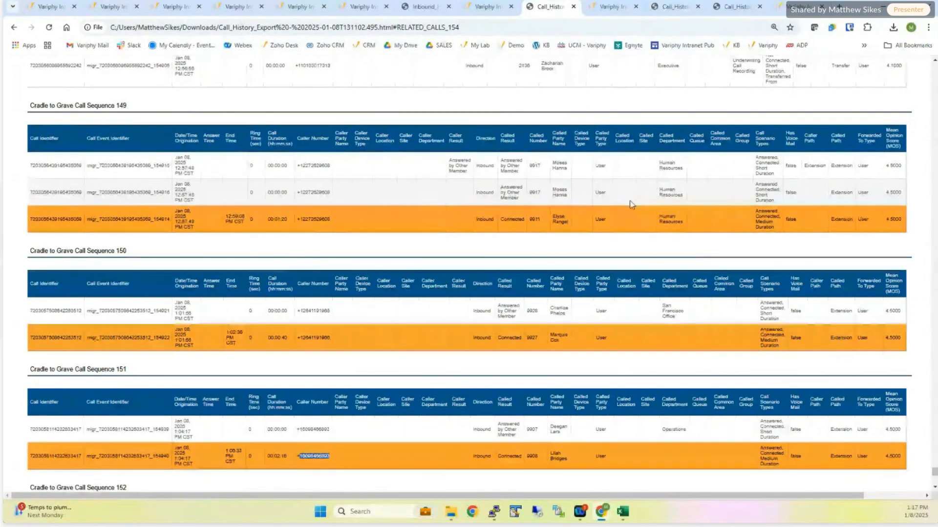
- Examine the called results, queues and call paths in sequences 142 and 143, and go back to the report's main call list
{"action": "key", "text": "ctrl+plus"}
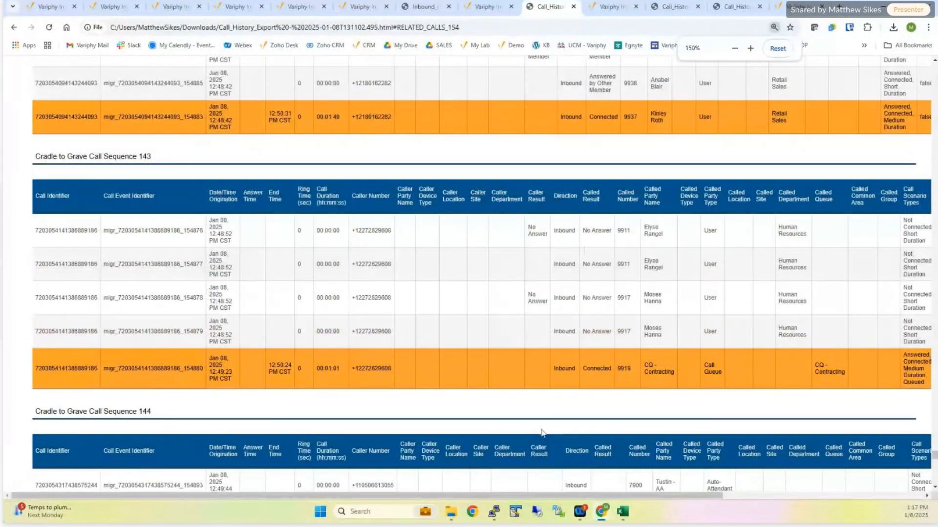
{"action": "left_click_drag", "start_coordinate": [567, 498], "coordinate": [661, 488]}
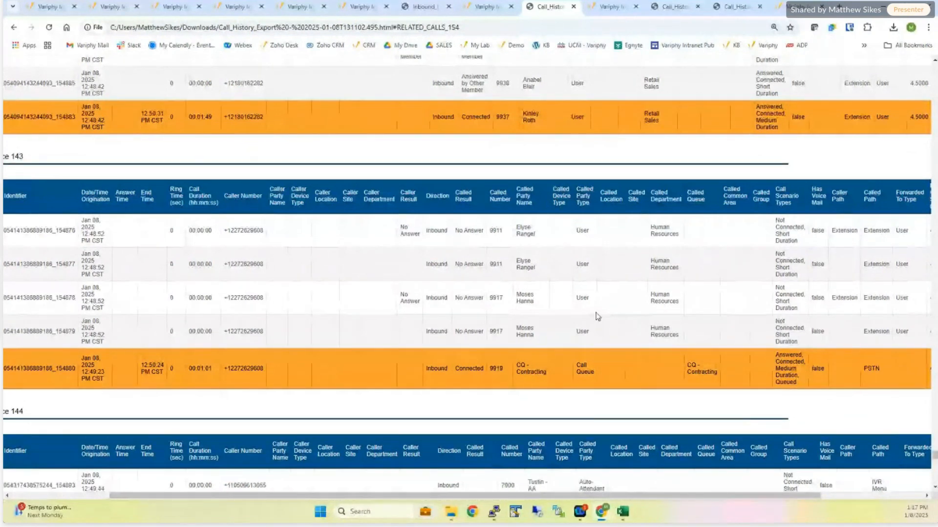
{"action": "scroll", "coordinate": [573, 252], "scroll_direction": "up", "scroll_amount": 2}
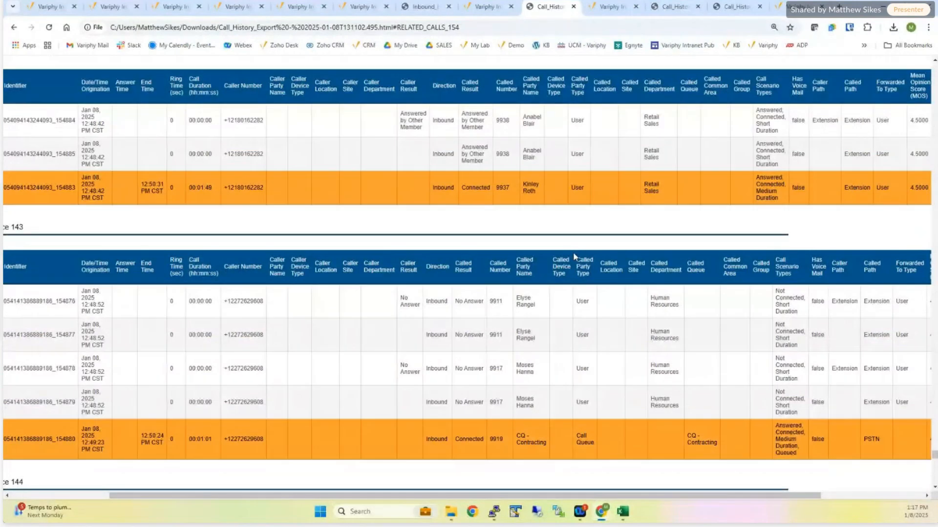
{"action": "scroll", "coordinate": [573, 252], "scroll_direction": "up", "scroll_amount": 4}
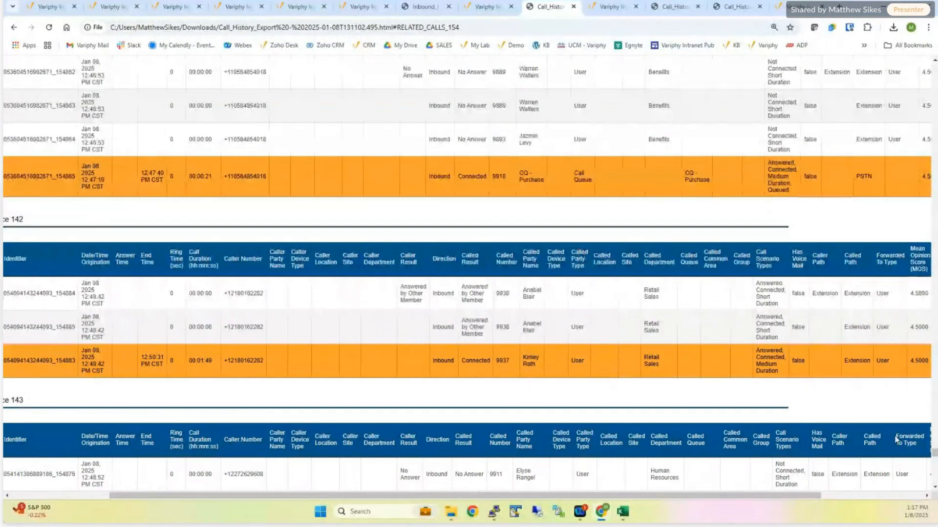
{"action": "left_click_drag", "start_coordinate": [934, 453], "coordinate": [900, 67]}
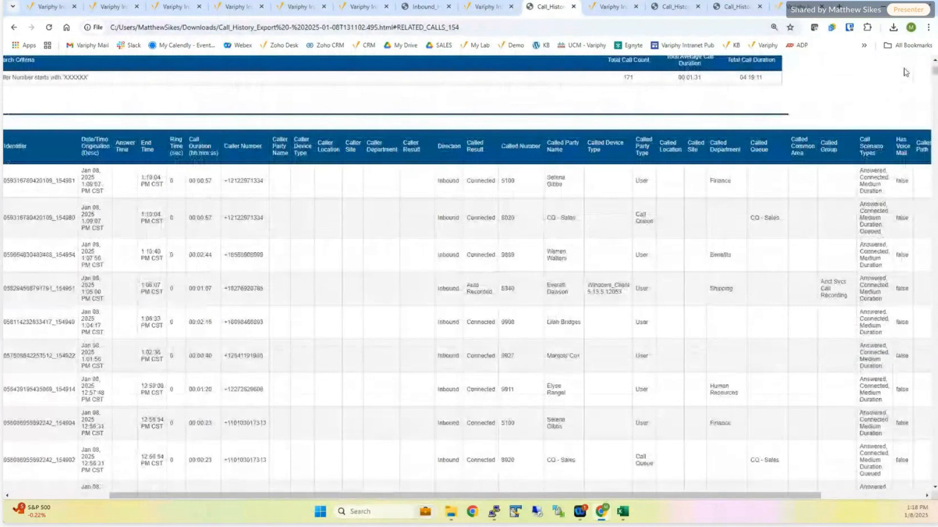
- Switch back to the call history search, view the results, and open the export settings for them
{"action": "left_click", "coordinate": [498, 15]}
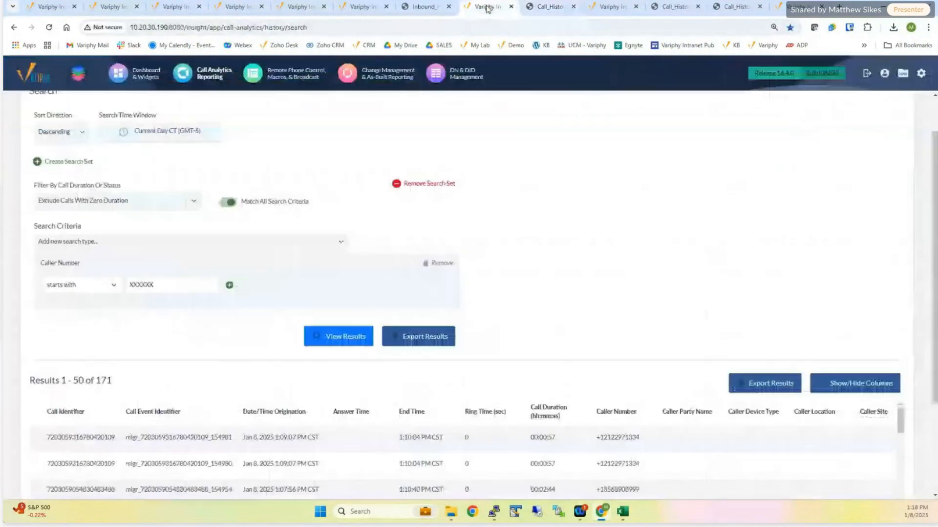
{"action": "left_click", "coordinate": [322, 334]}
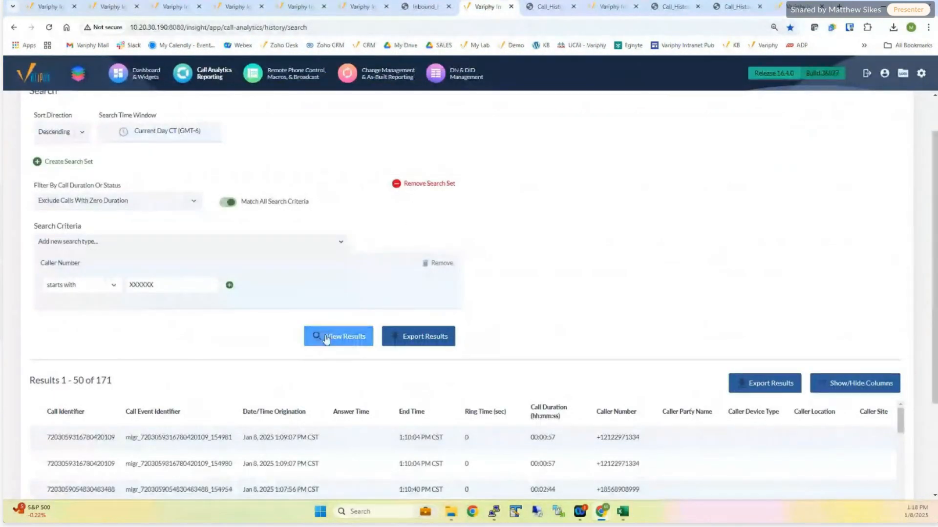
{"action": "left_click", "coordinate": [744, 380]}
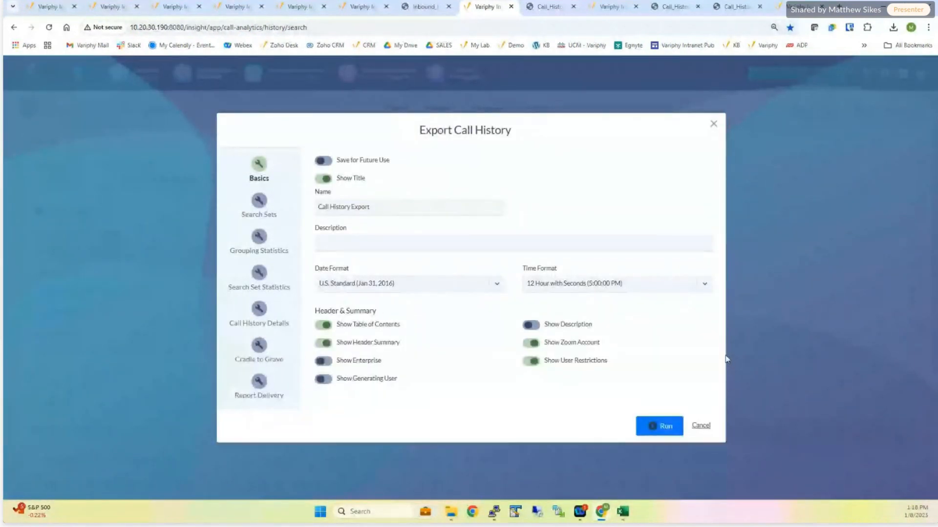
- Re-enter a placeholder of X characters as the Caller Number starts-with value in the export's Ad Hoc Search Set 1
{"action": "left_click", "coordinate": [259, 345]}
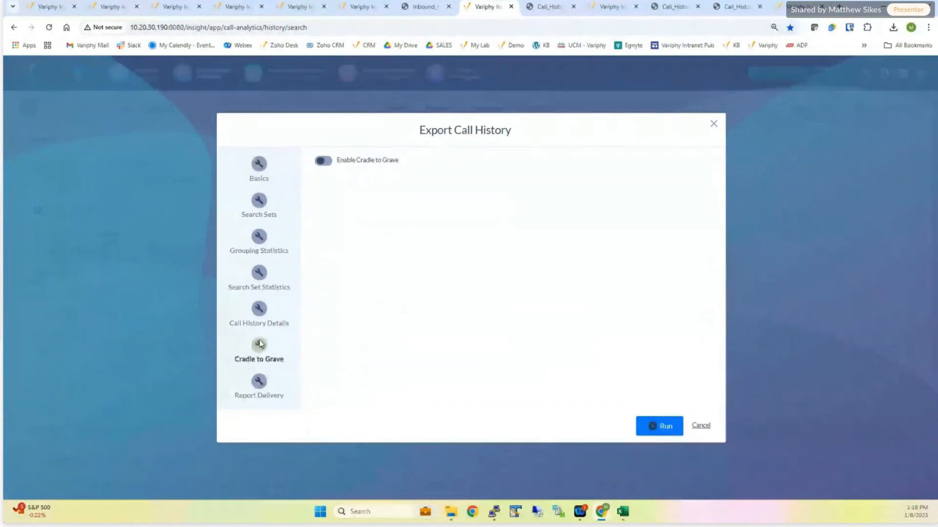
{"action": "left_click", "coordinate": [262, 207]}
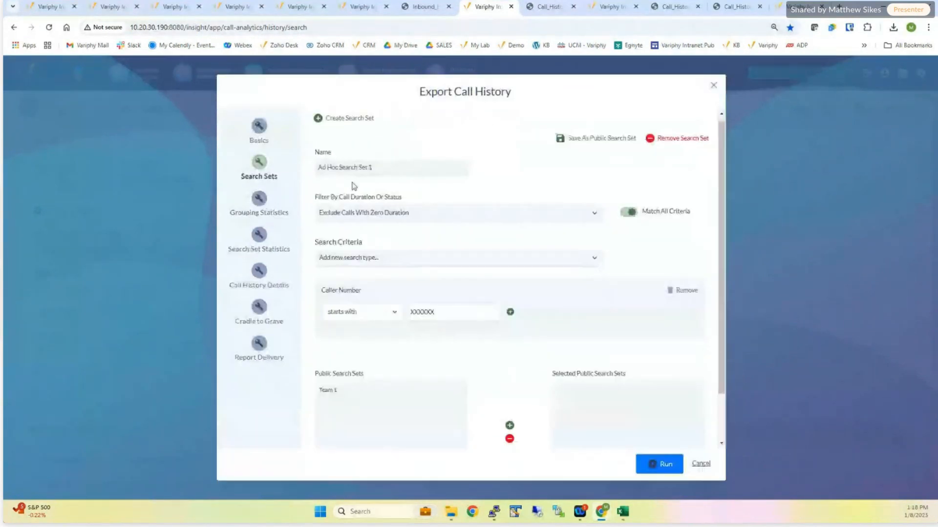
{"action": "triple_click", "coordinate": [326, 293]}
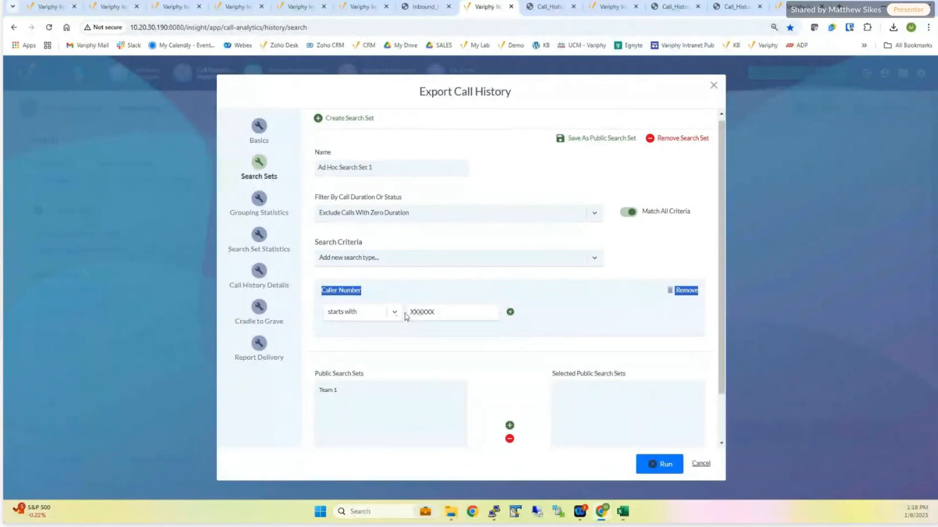
{"action": "left_click_drag", "start_coordinate": [413, 312], "coordinate": [458, 315]}
{"action": "key", "text": "BackSpace"}
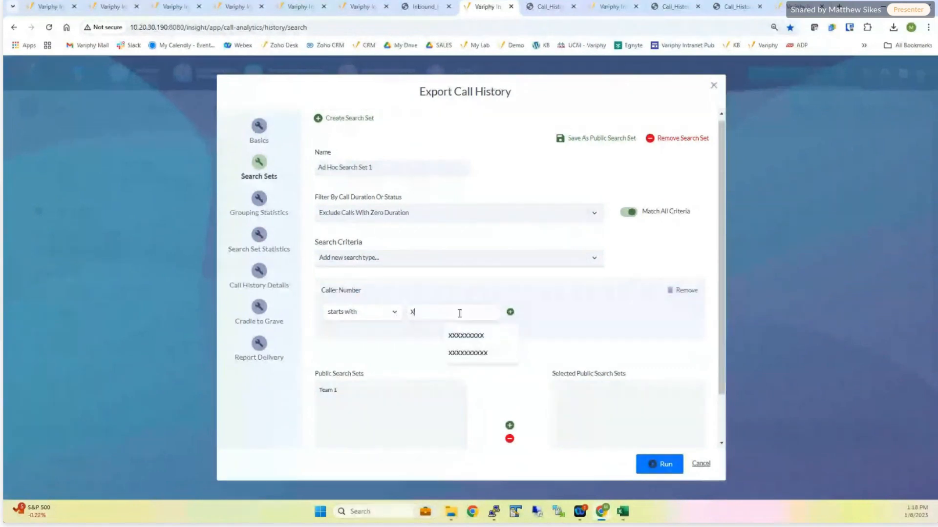
{"action": "type", "text": "XXXXXX"}
- Enable Cradle to Grave for the export and create a Cradle to Grave search set named Finance
{"action": "left_click", "coordinate": [259, 309]}
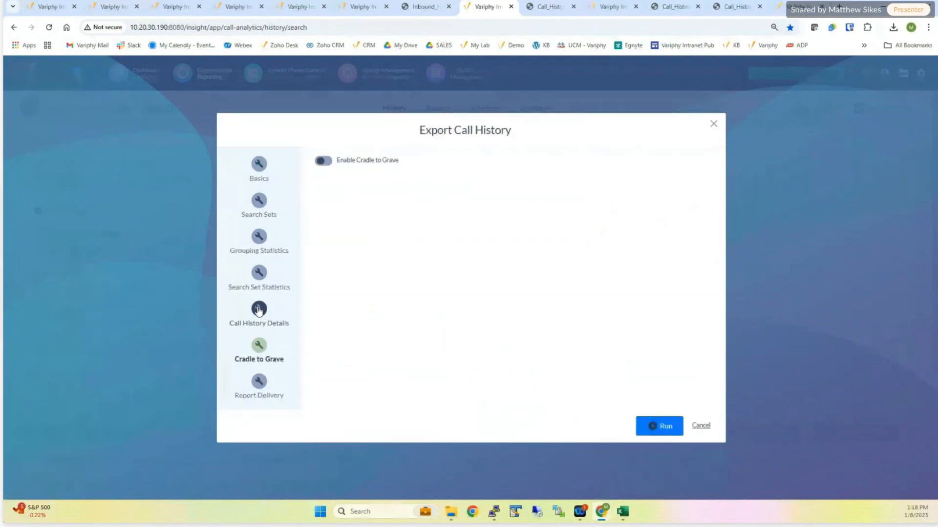
{"action": "left_click", "coordinate": [323, 161]}
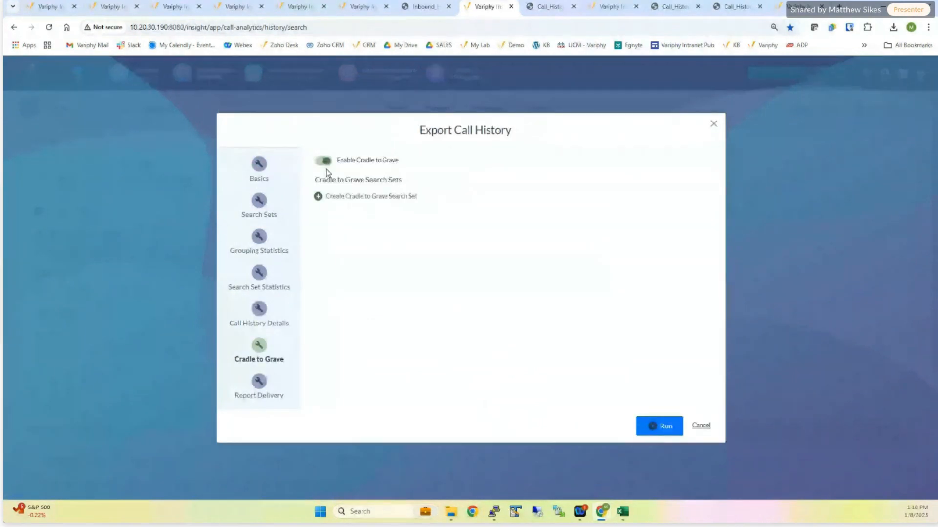
{"action": "left_click", "coordinate": [337, 197]}
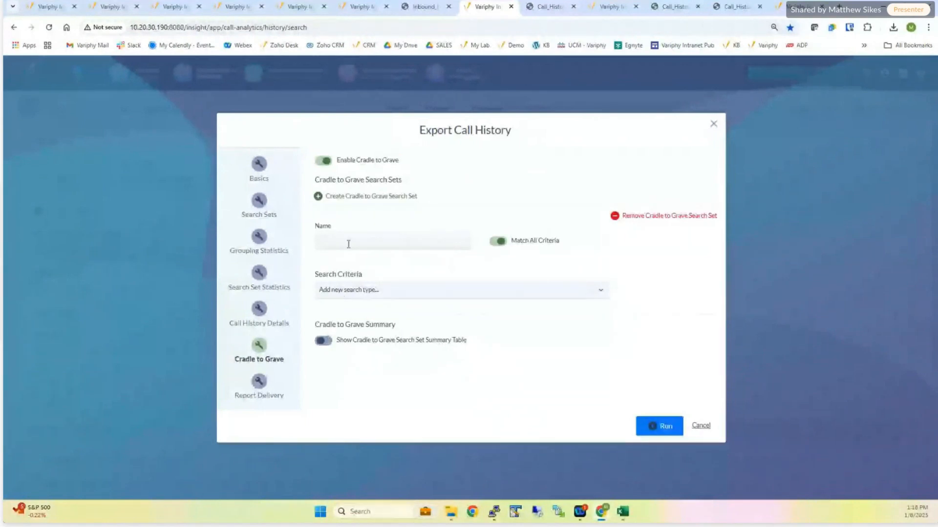
{"action": "left_click", "coordinate": [349, 245]}
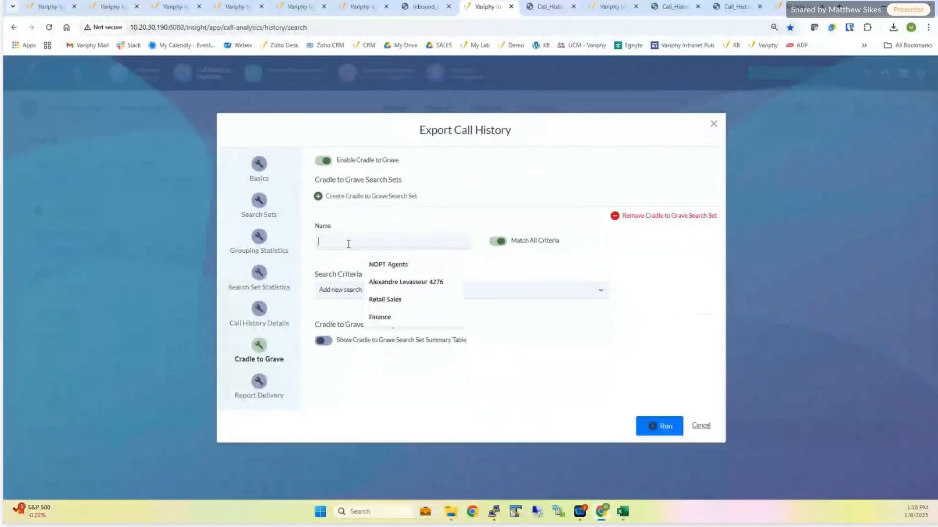
{"action": "type", "text": "Faince"}
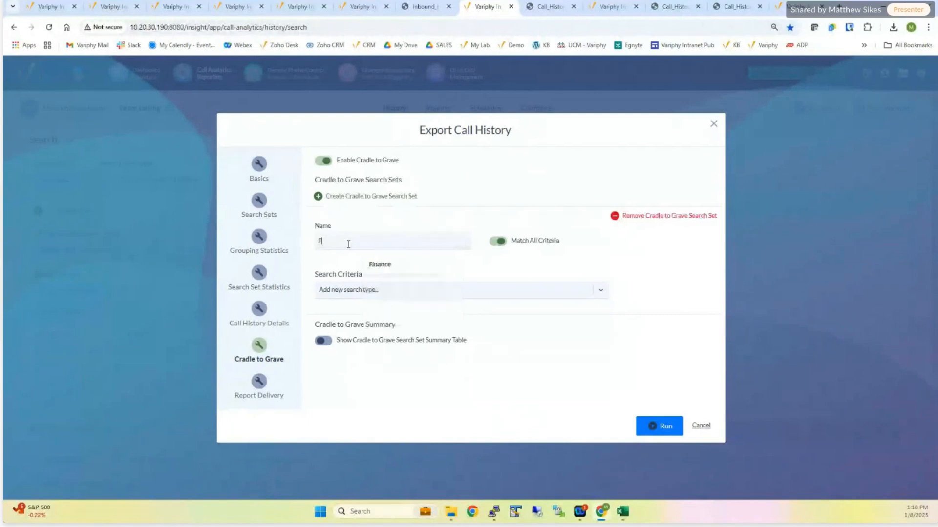
{"action": "key", "text": "BackSpace"}
{"action": "left_click", "coordinate": [372, 264]}
- Add a Called Department criterion with the value Finance to the Finance search set
{"action": "left_click", "coordinate": [375, 292]}
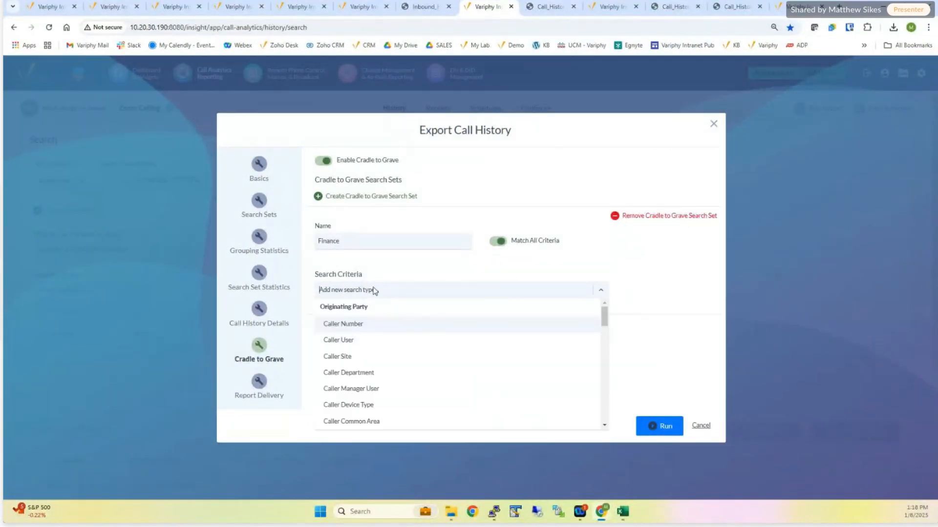
{"action": "type", "text": "dep"}
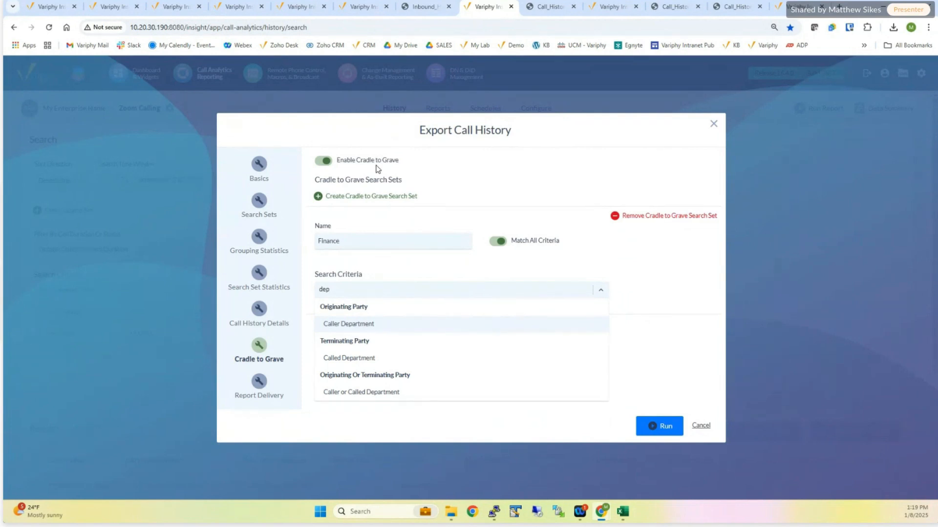
{"action": "left_click", "coordinate": [361, 358]}
{"action": "left_click", "coordinate": [635, 290]}
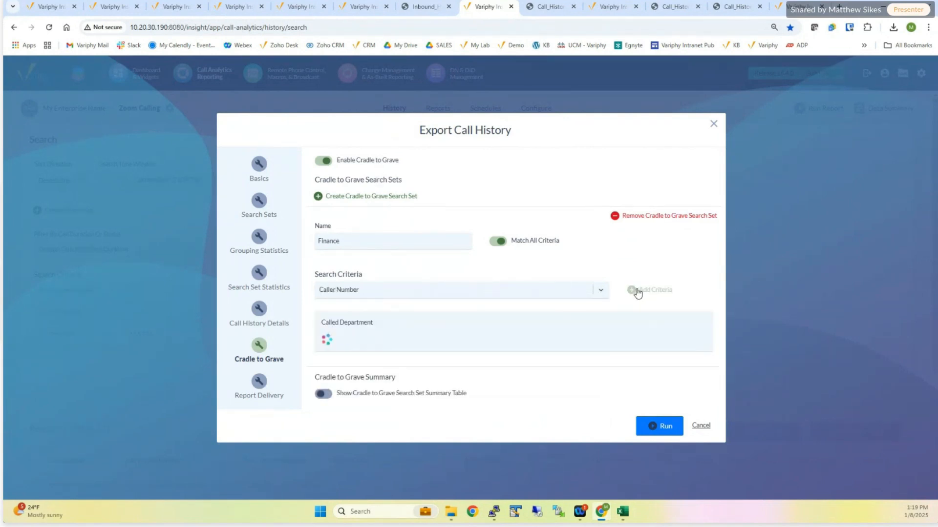
{"action": "left_click", "coordinate": [430, 340]}
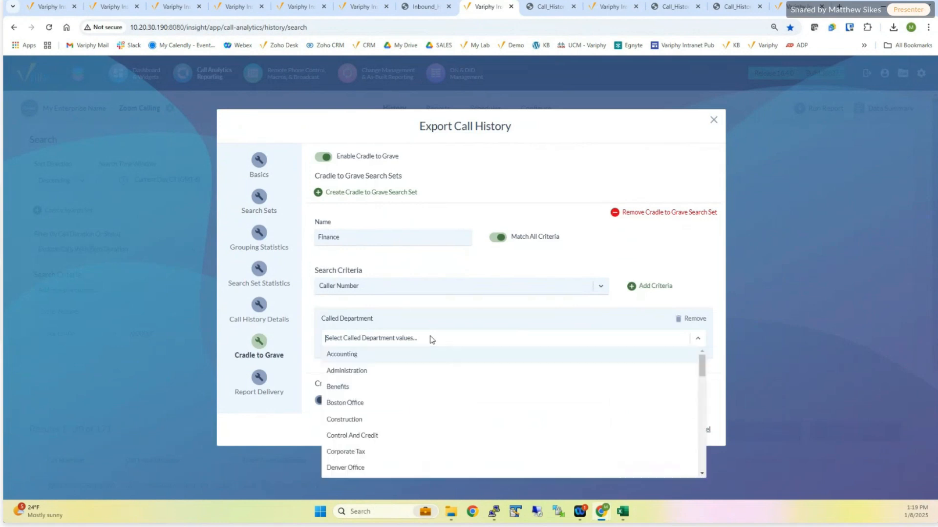
{"action": "scroll", "coordinate": [363, 439], "scroll_direction": "down", "scroll_amount": 3}
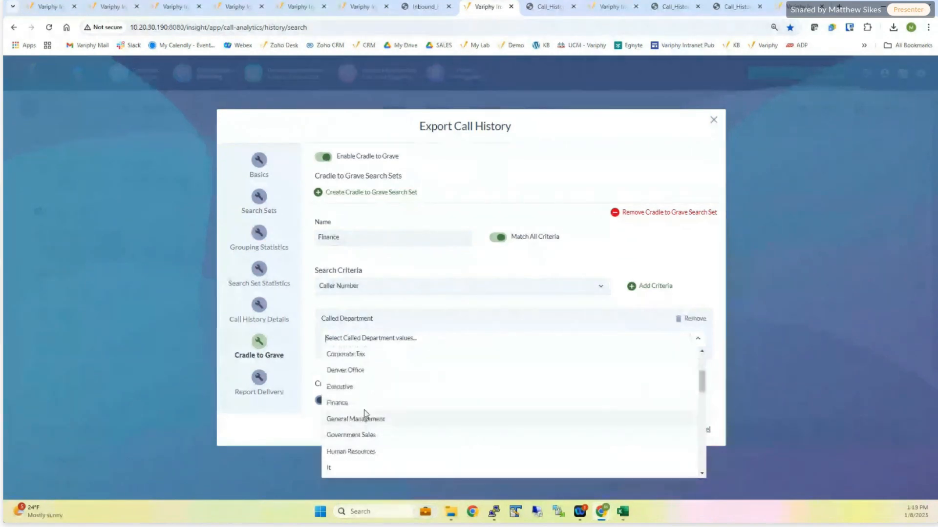
{"action": "left_click", "coordinate": [361, 403]}
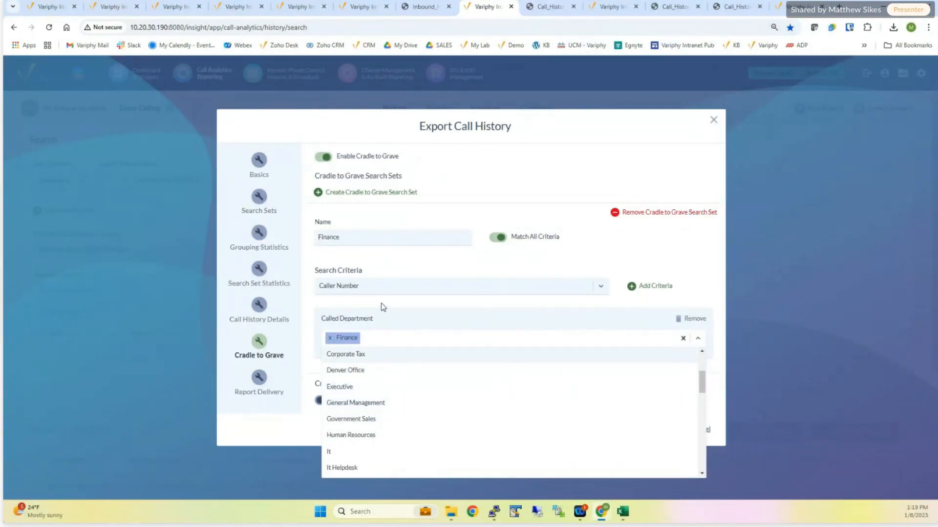
{"action": "left_click", "coordinate": [383, 306]}
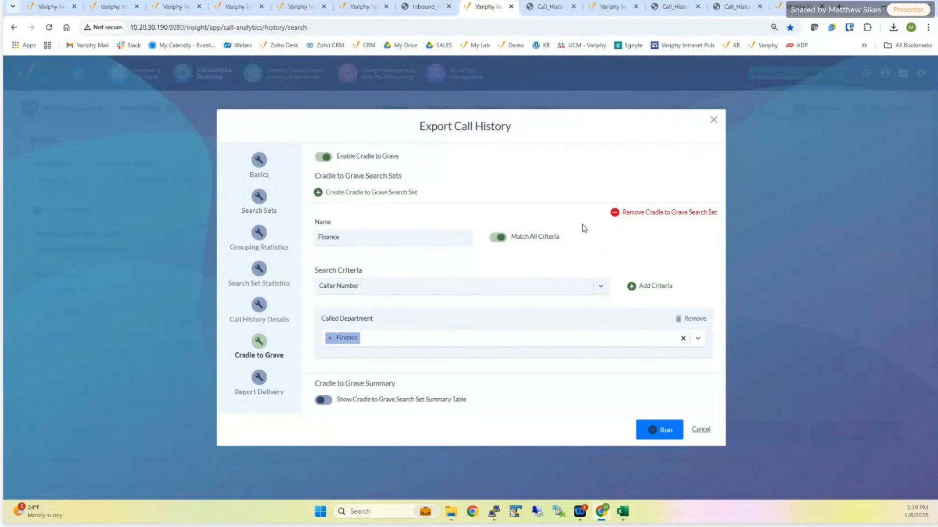
- Create a second Cradle to Grave search set named HR with Called Department set to Human Resources
{"action": "left_click", "coordinate": [390, 195]}
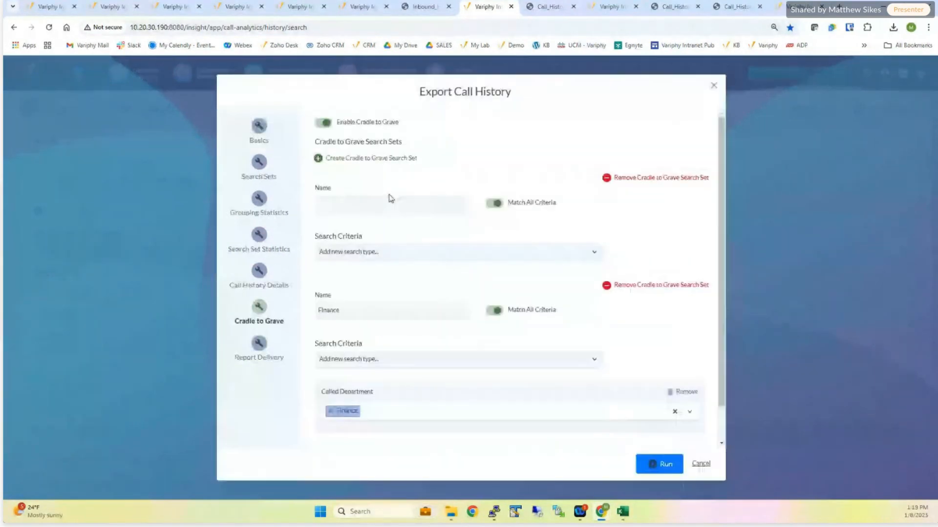
{"action": "type", "text": "HR"}
{"action": "left_click", "coordinate": [406, 252]}
{"action": "type", "text": "de"}
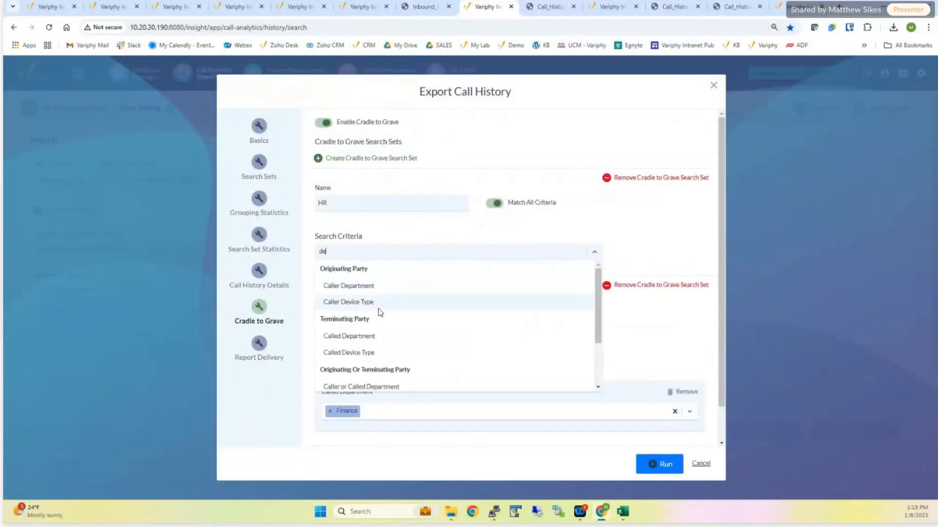
{"action": "left_click", "coordinate": [372, 341]}
{"action": "left_click", "coordinate": [624, 252]}
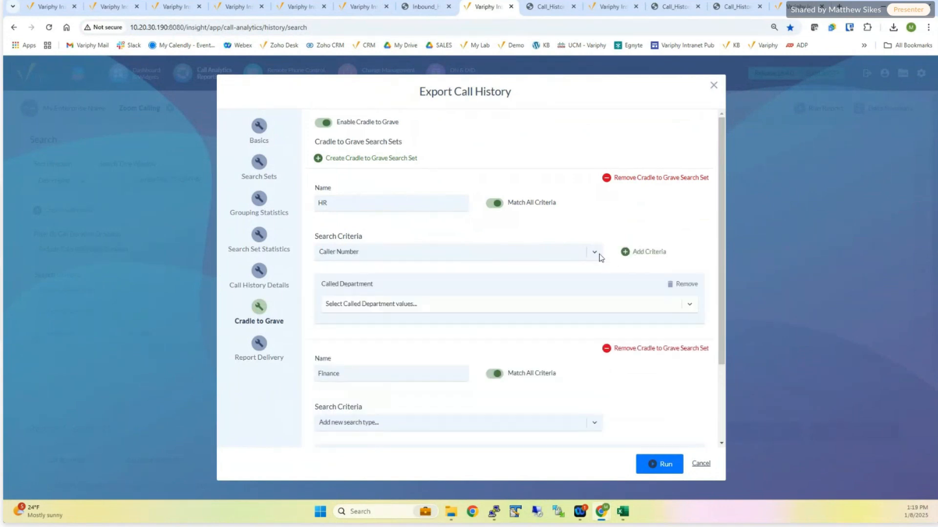
{"action": "left_click", "coordinate": [441, 300]}
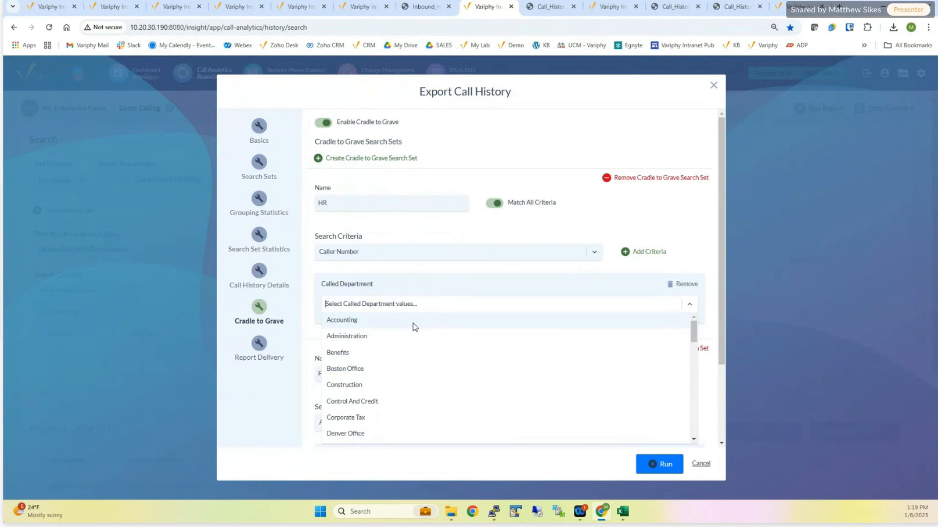
{"action": "type", "text": "hu"}
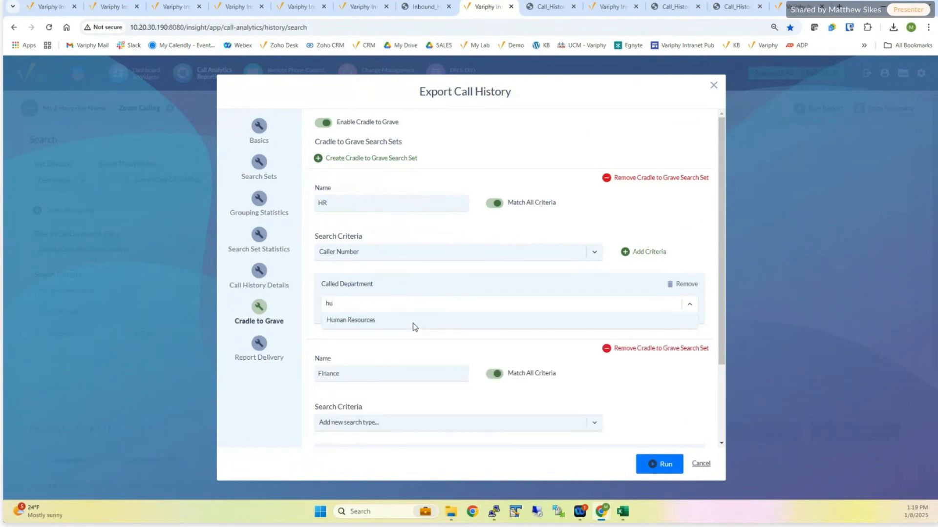
{"action": "left_click", "coordinate": [415, 321]}
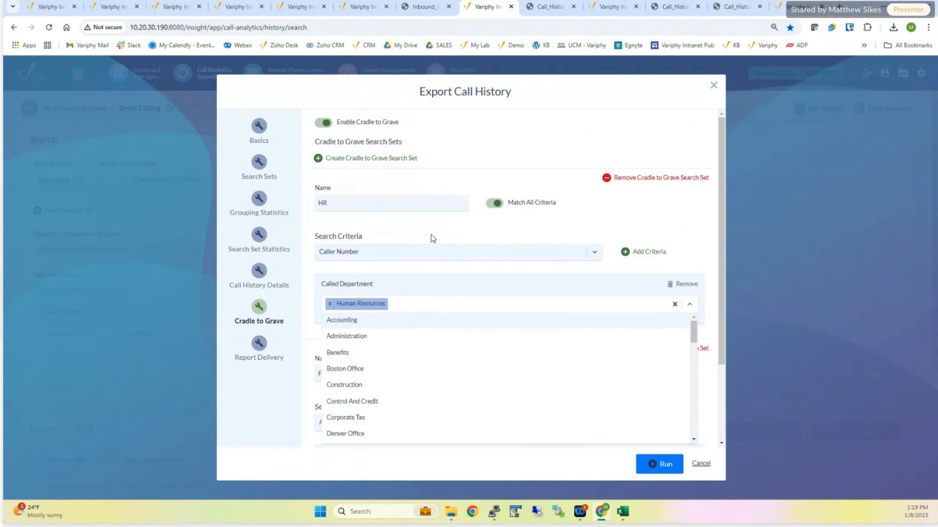
- Create a third Cradle to Grave search set named Retail Sales with Called Department set to Retail Sales
{"action": "left_click", "coordinate": [370, 159]}
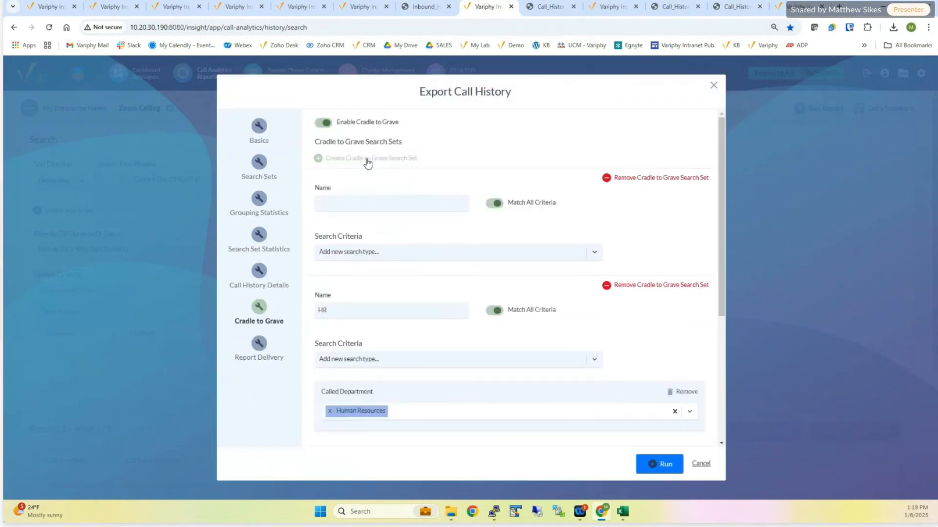
{"action": "left_click", "coordinate": [368, 201]}
{"action": "type", "text": "r"}
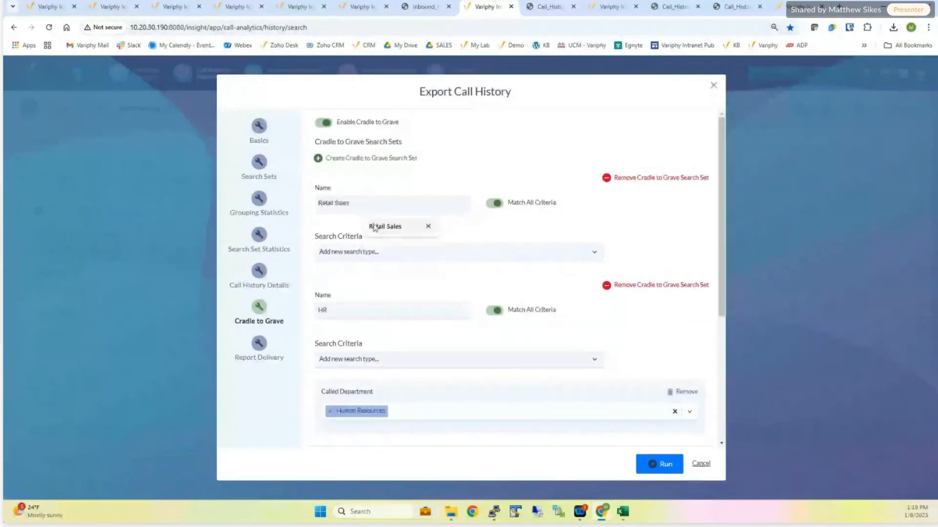
{"action": "left_click", "coordinate": [385, 227]}
{"action": "left_click", "coordinate": [421, 252]}
{"action": "type", "text": "de"}
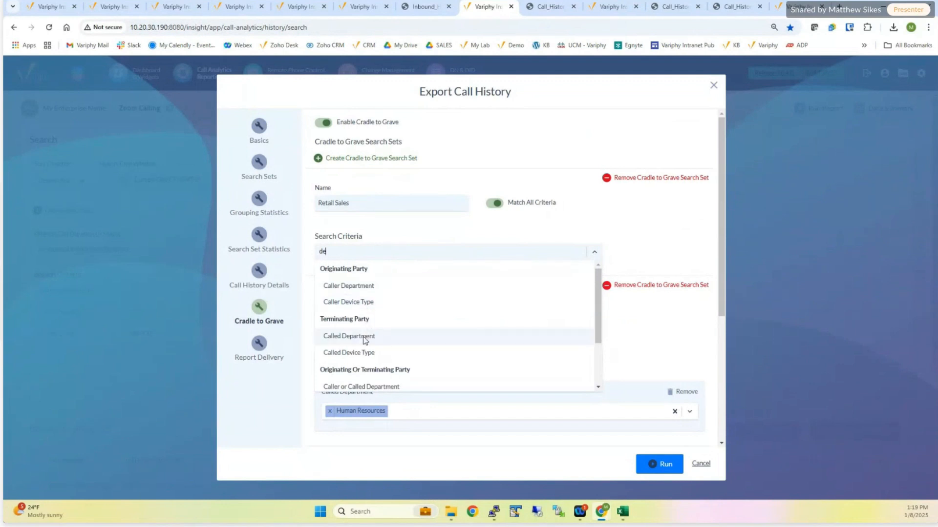
{"action": "left_click", "coordinate": [364, 336]}
{"action": "left_click", "coordinate": [626, 252]}
{"action": "left_click", "coordinate": [457, 305]}
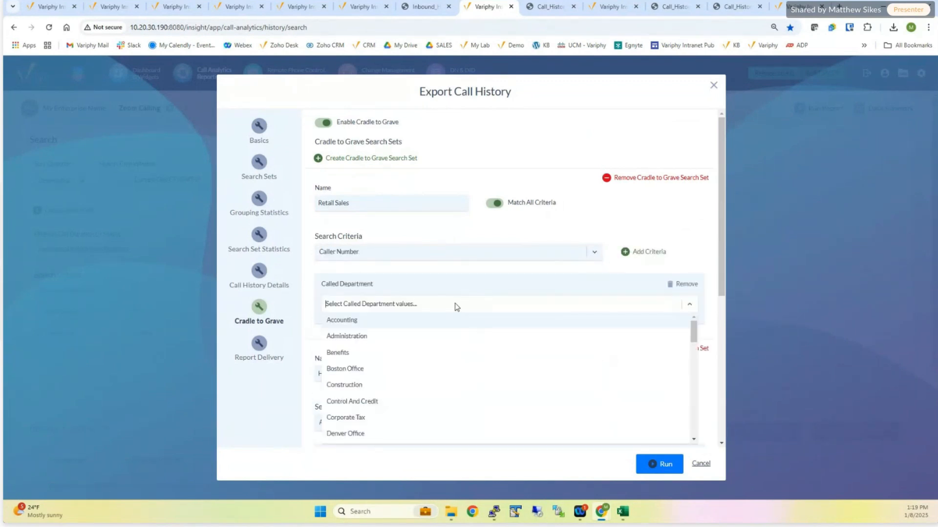
{"action": "type", "text": "re"}
{"action": "left_click", "coordinate": [390, 335]}
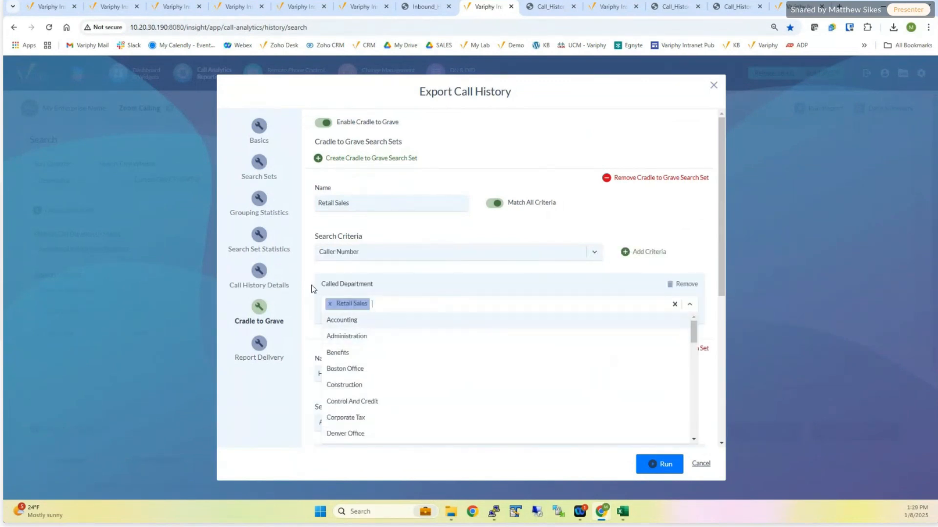
{"action": "left_click", "coordinate": [309, 288]}
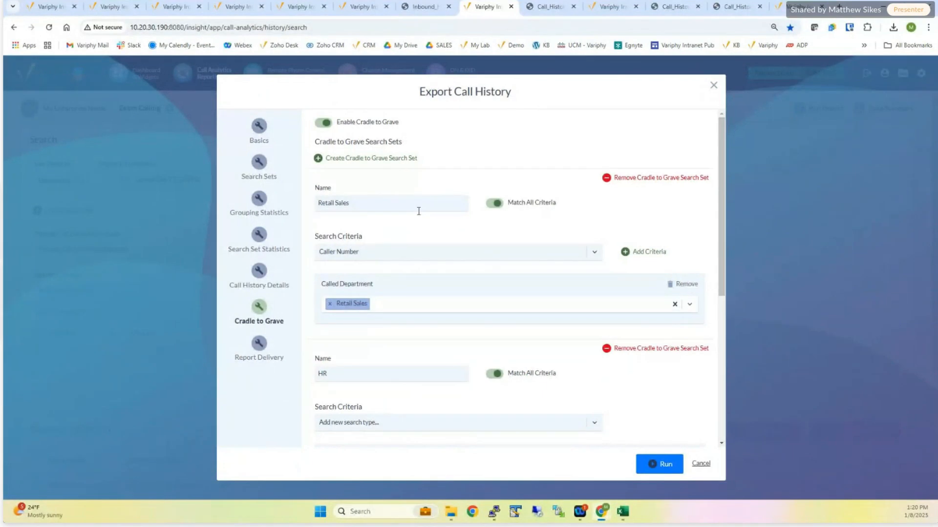
- Turn on the Cradle to Grave search set summary table and display its statistic options
{"action": "scroll", "coordinate": [420, 210], "scroll_direction": "down", "scroll_amount": 3}
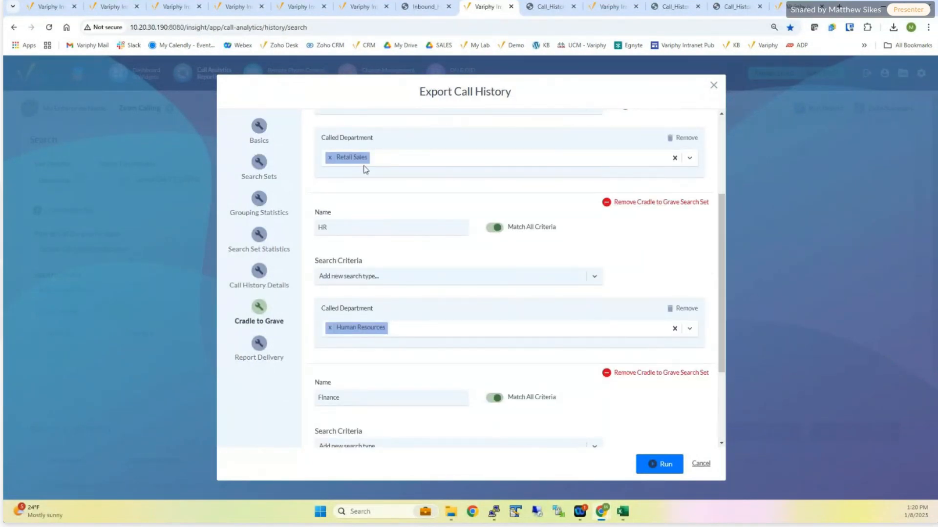
{"action": "scroll", "coordinate": [389, 220], "scroll_direction": "down", "scroll_amount": 3}
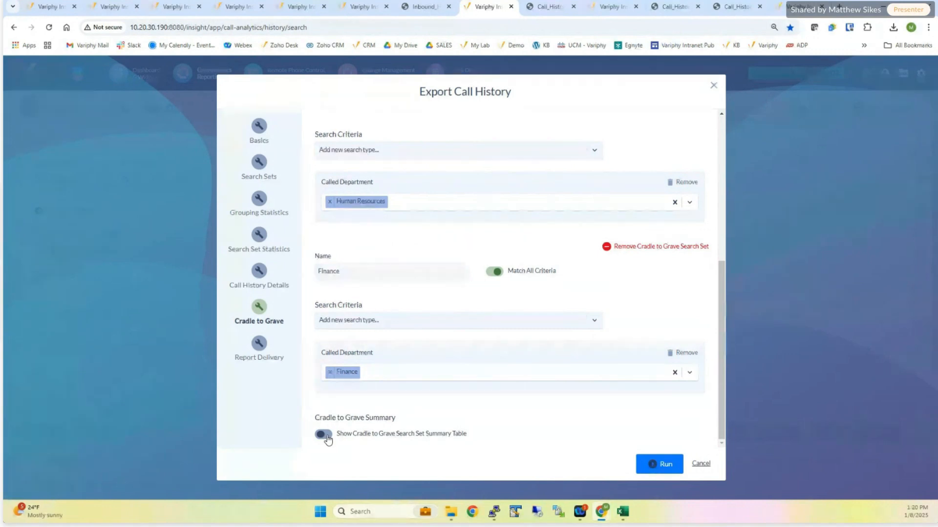
{"action": "left_click", "coordinate": [324, 434]}
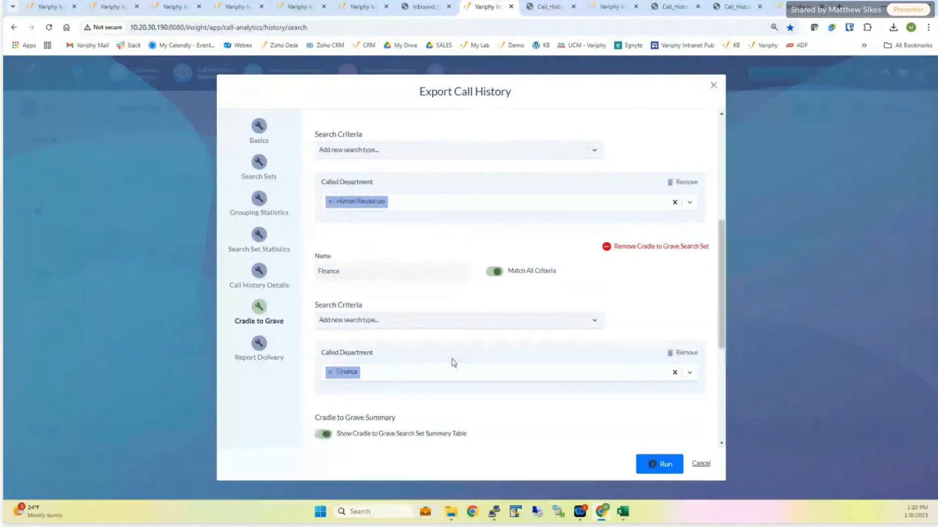
{"action": "scroll", "coordinate": [496, 336], "scroll_direction": "down", "scroll_amount": 5}
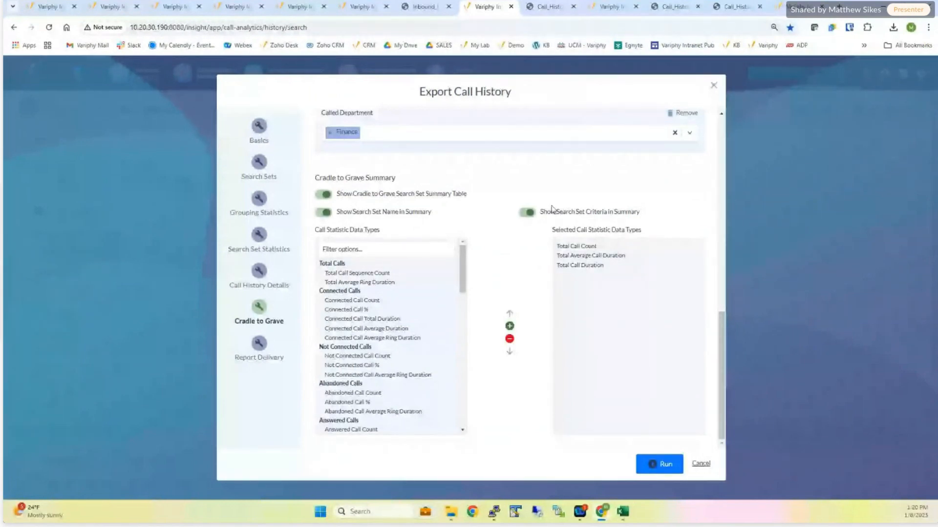
- Turn off showing the search set criteria in the Cradle to Grave summary
{"action": "left_click_drag", "start_coordinate": [544, 211], "coordinate": [641, 210]}
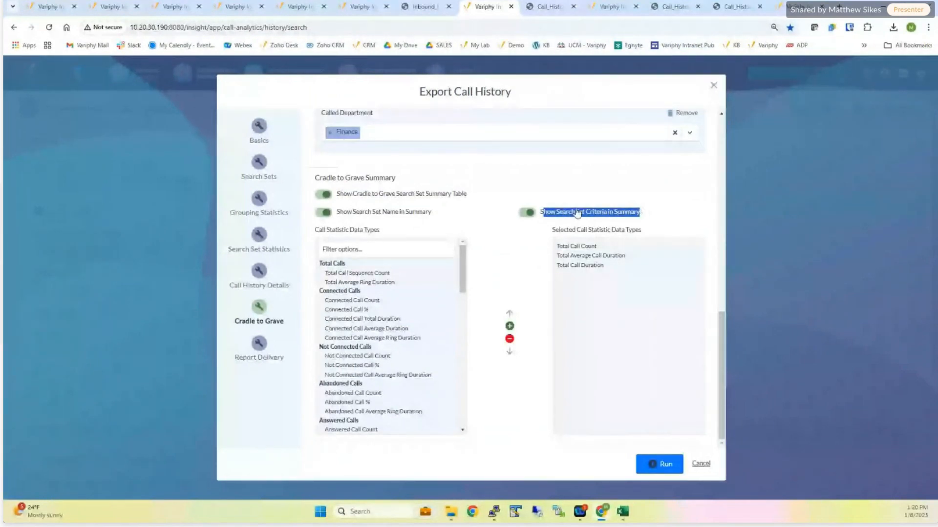
{"action": "scroll", "coordinate": [465, 160], "scroll_direction": "up", "scroll_amount": 4}
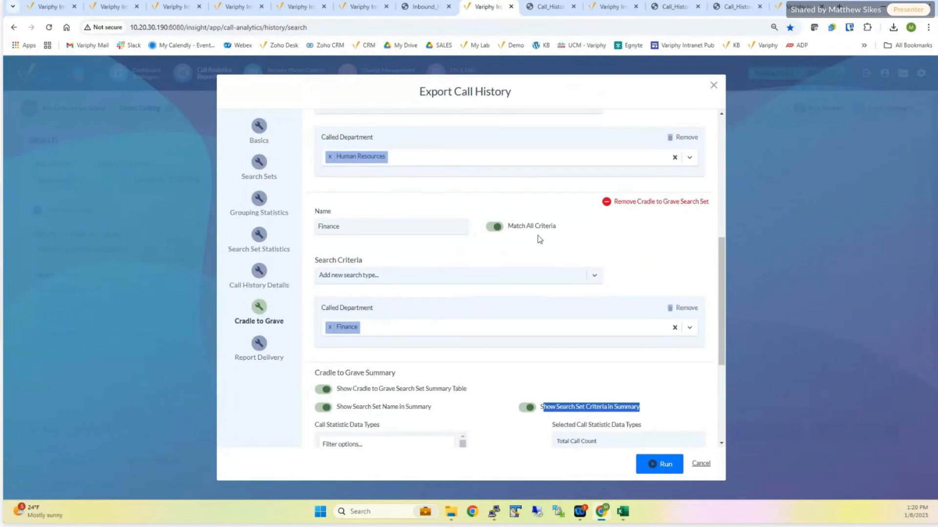
{"action": "scroll", "coordinate": [505, 308], "scroll_direction": "down", "scroll_amount": 3}
{"action": "left_click", "coordinate": [524, 264]}
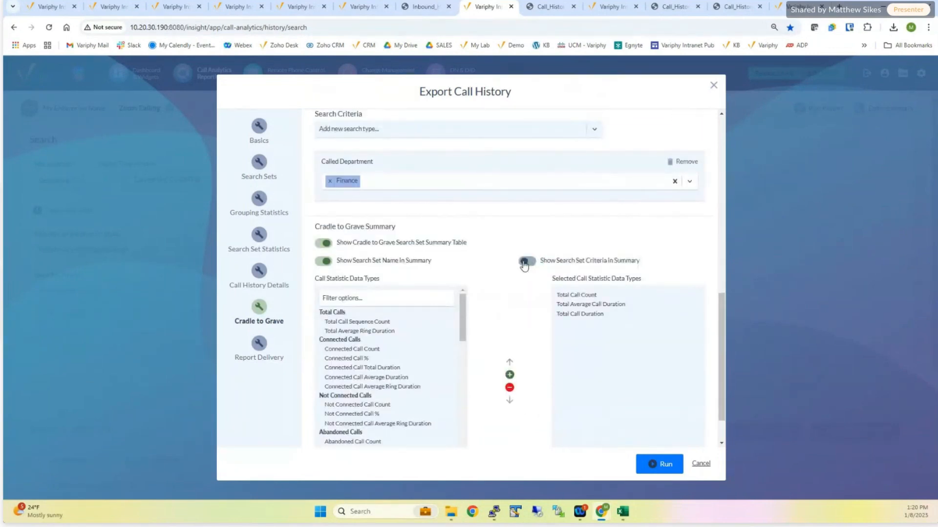
- Add Total Call Sequence Count to the Cradle to Grave summary statistics and place it directly below Total Call Count
{"action": "left_click", "coordinate": [258, 243]}
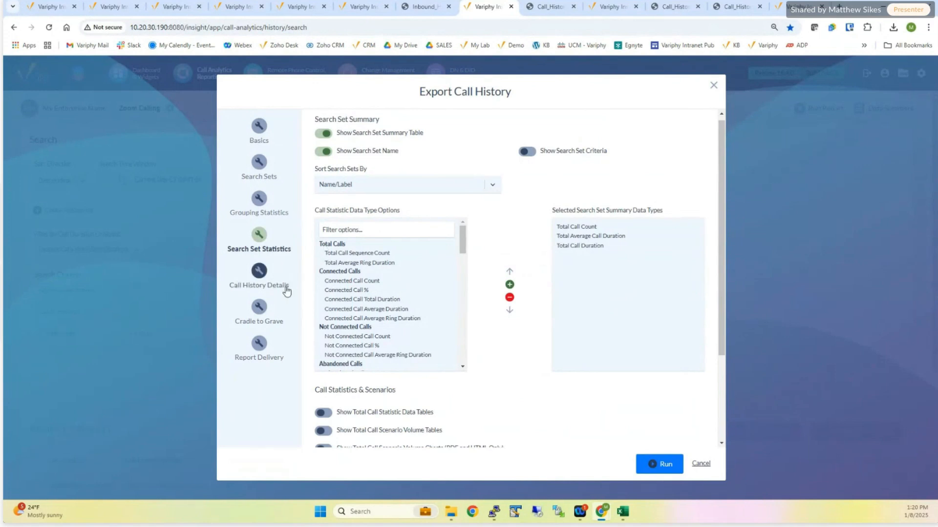
{"action": "left_click", "coordinate": [260, 313]}
{"action": "scroll", "coordinate": [578, 219], "scroll_direction": "down", "scroll_amount": 10}
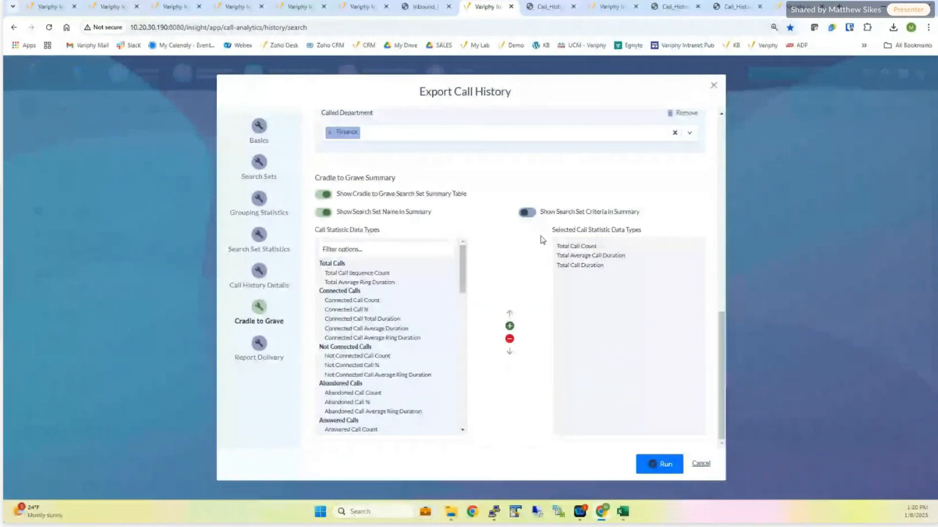
{"action": "double_click", "coordinate": [357, 274]}
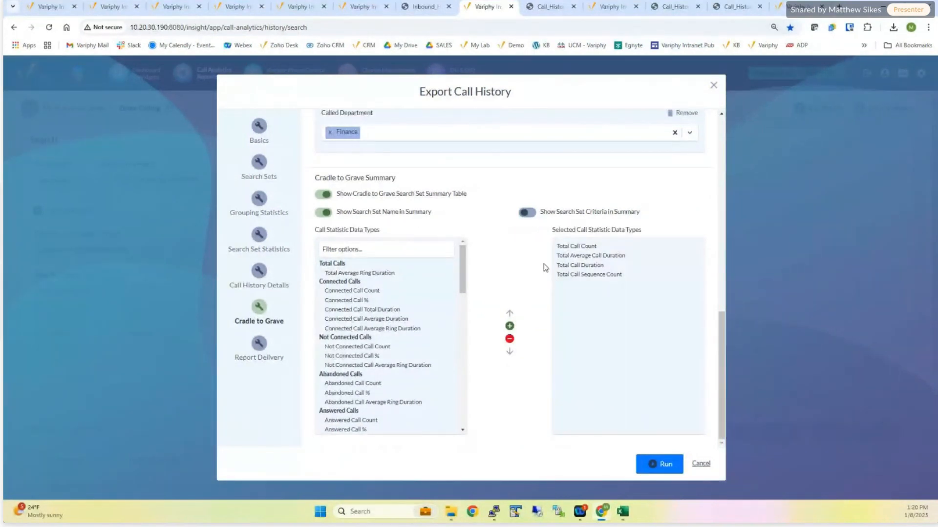
{"action": "double_click", "coordinate": [510, 314]}
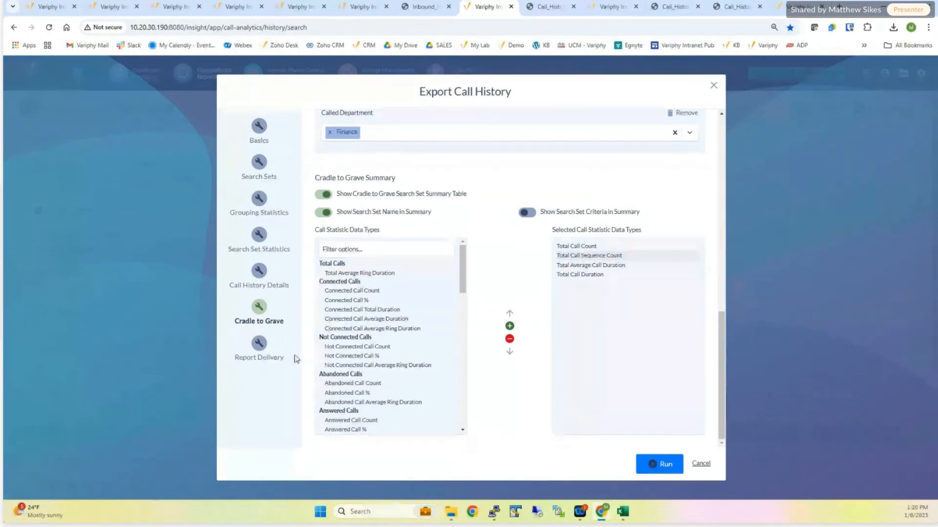
- Run the call history export, keep the blocked HTML download and open the report
{"action": "left_click", "coordinate": [267, 354]}
{"action": "left_click", "coordinate": [657, 423]}
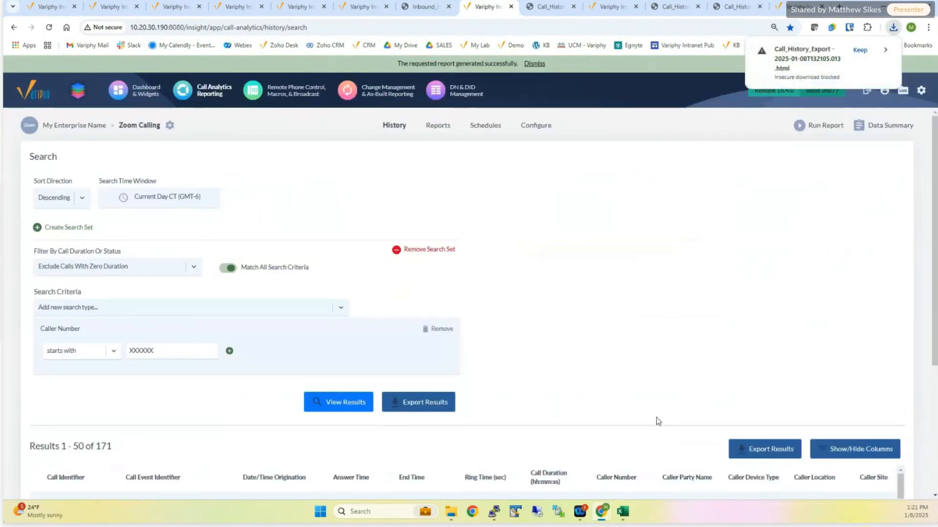
{"action": "left_click", "coordinate": [860, 50]}
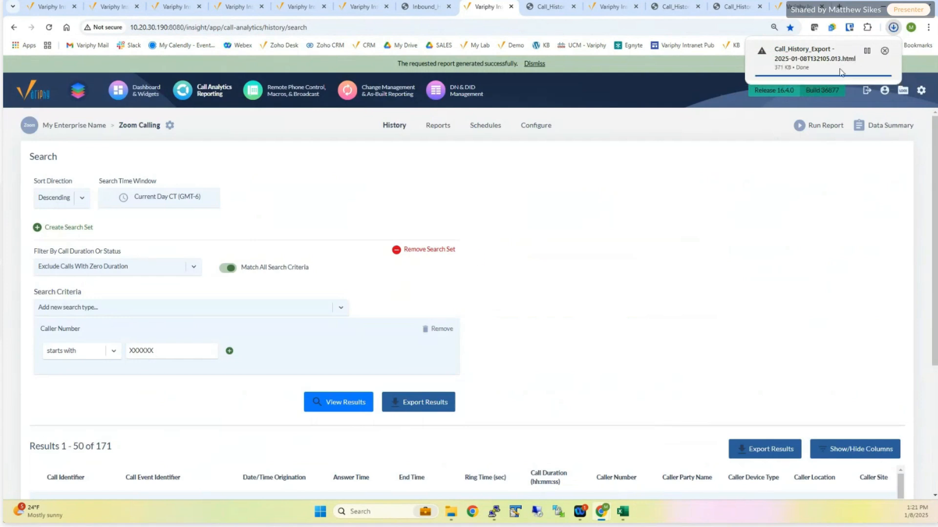
{"action": "left_click", "coordinate": [809, 59]}
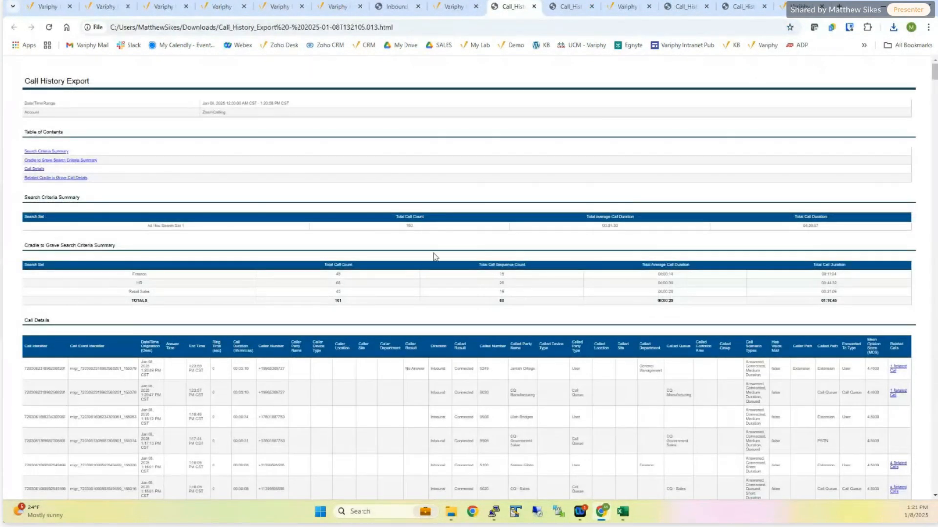
- Enlarge the report and examine the department call counts in the Cradle to Grave Search Criteria Summary
{"action": "scroll", "coordinate": [435, 249], "scroll_direction": "up", "scroll_amount": 2}
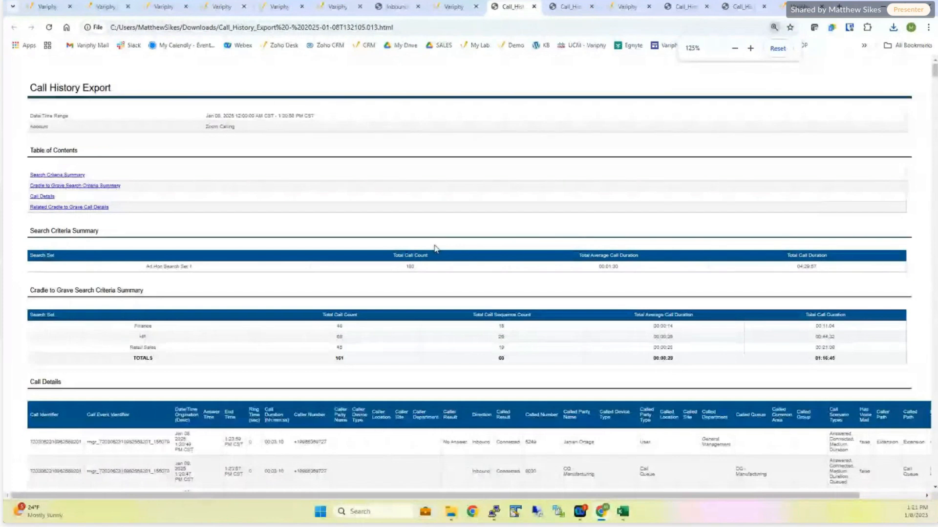
{"action": "scroll", "coordinate": [436, 250], "scroll_direction": "up", "scroll_amount": 1}
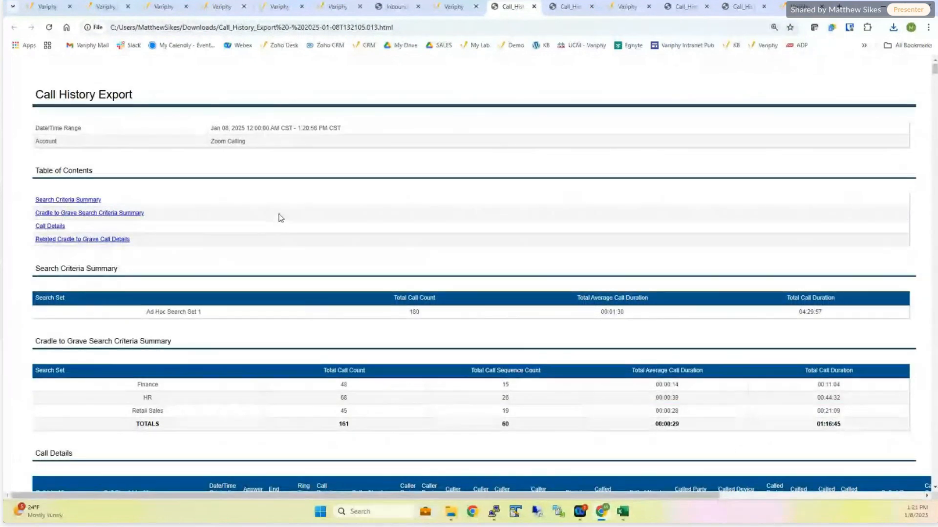
{"action": "scroll", "coordinate": [278, 215], "scroll_direction": "down", "scroll_amount": 2}
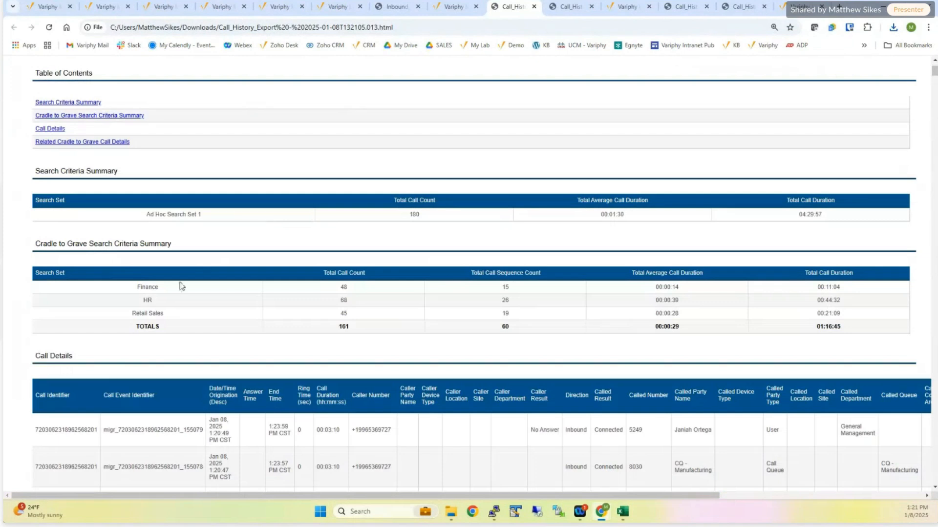
{"action": "left_click_drag", "start_coordinate": [35, 244], "coordinate": [176, 250]}
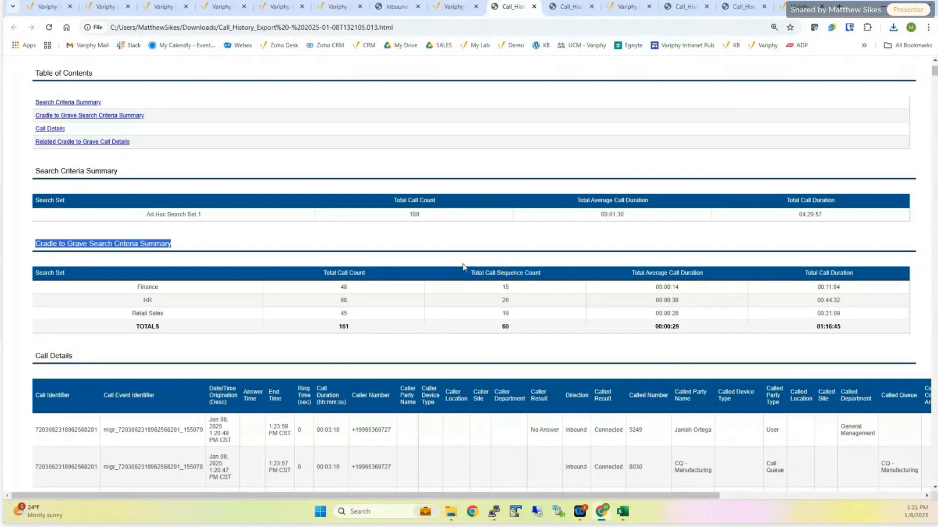
{"action": "left_click", "coordinate": [343, 287]}
{"action": "double_click", "coordinate": [354, 299]}
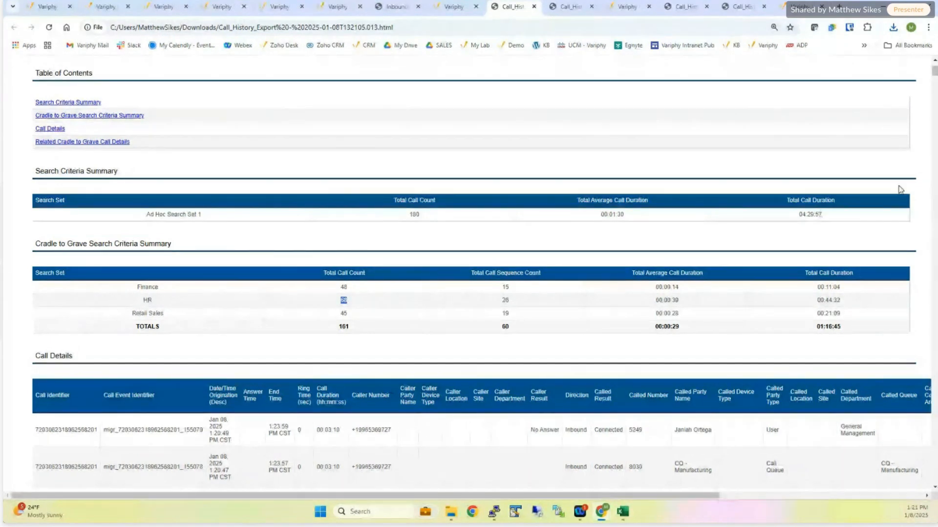
- Open the related calls of the Finance call to number 5100 from the report's Call Details table
{"action": "scroll", "coordinate": [639, 282], "scroll_direction": "down", "scroll_amount": 2}
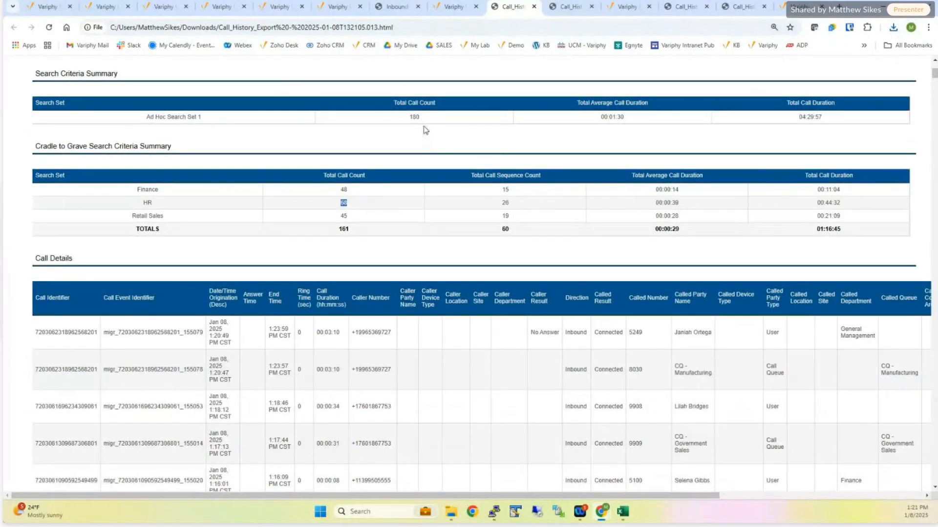
{"action": "scroll", "coordinate": [511, 322], "scroll_direction": "down", "scroll_amount": 3}
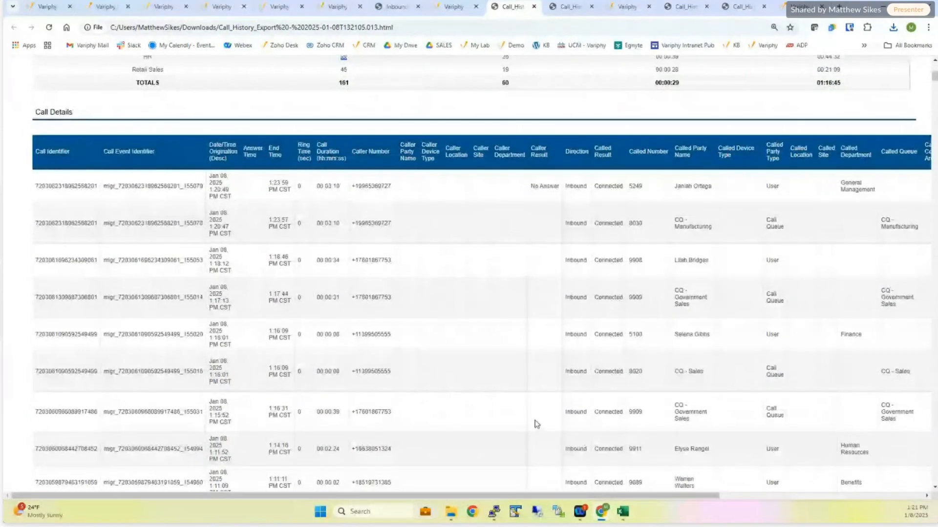
{"action": "left_click_drag", "start_coordinate": [581, 496], "coordinate": [792, 495]}
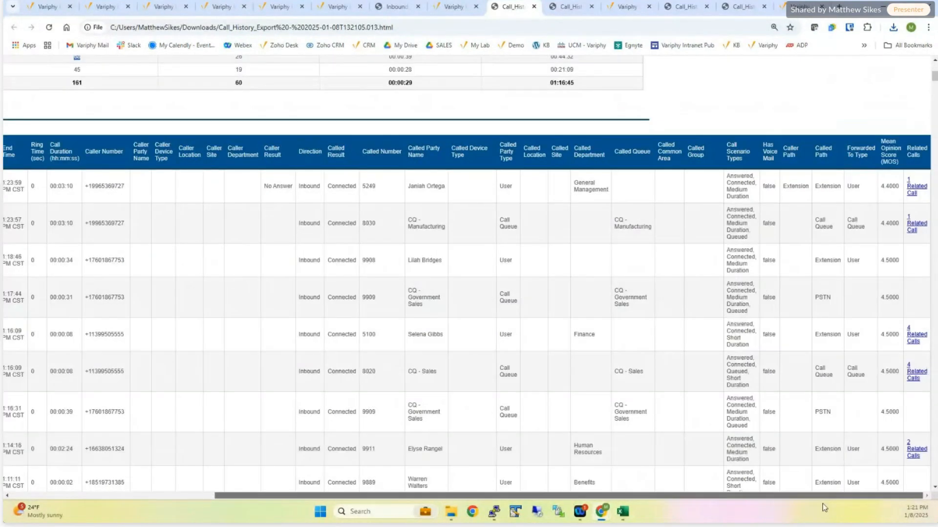
{"action": "left_click", "coordinate": [910, 337]}
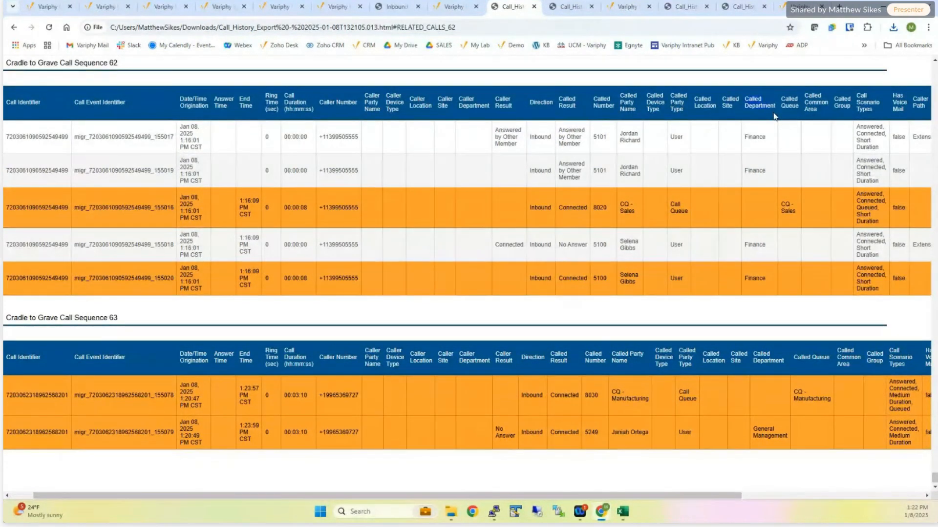
- Check the Called Department values of the calls in Cradle to Grave Call Sequence 62
{"action": "double_click", "coordinate": [755, 137]}
{"action": "double_click", "coordinate": [756, 171]}
{"action": "double_click", "coordinate": [756, 245]}
{"action": "left_click", "coordinate": [747, 278]}
{"action": "left_click_drag", "start_coordinate": [746, 279], "coordinate": [766, 277]}
- Examine other call sequences in the report, including sequences 61 and 56, and return to the summary tables
{"action": "scroll", "coordinate": [433, 279], "scroll_direction": "up", "scroll_amount": 5}
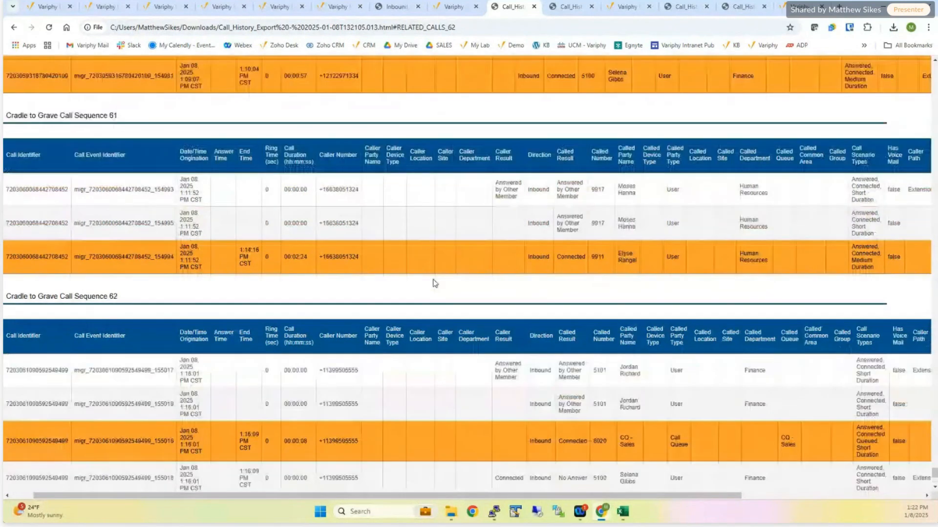
{"action": "scroll", "coordinate": [690, 192], "scroll_direction": "up", "scroll_amount": 3}
{"action": "scroll", "coordinate": [690, 192], "scroll_direction": "down", "scroll_amount": 3}
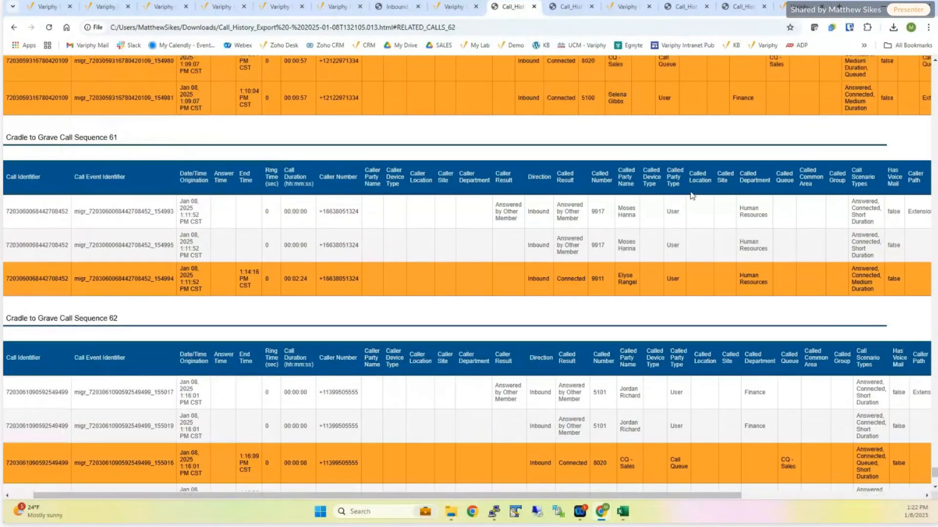
{"action": "scroll", "coordinate": [690, 192], "scroll_direction": "up", "scroll_amount": 20}
{"action": "scroll", "coordinate": [692, 195], "scroll_direction": "up", "scroll_amount": 20}
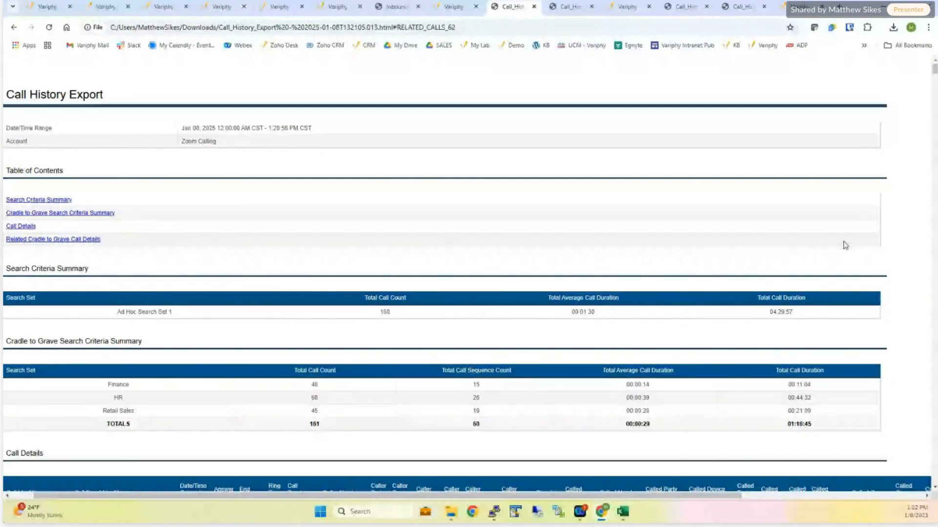
{"action": "left_click_drag", "start_coordinate": [932, 73], "coordinate": [921, 458]}
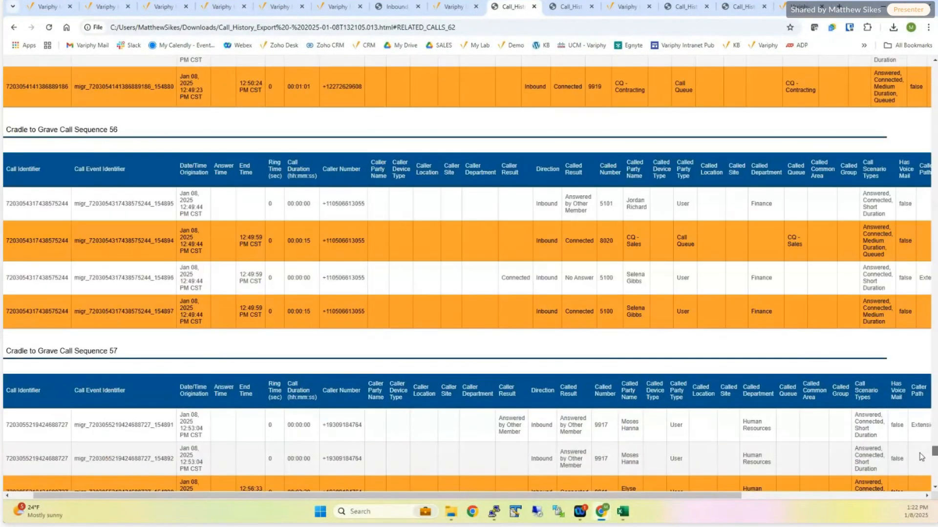
{"action": "scroll", "coordinate": [306, 172], "scroll_direction": "down", "scroll_amount": 1}
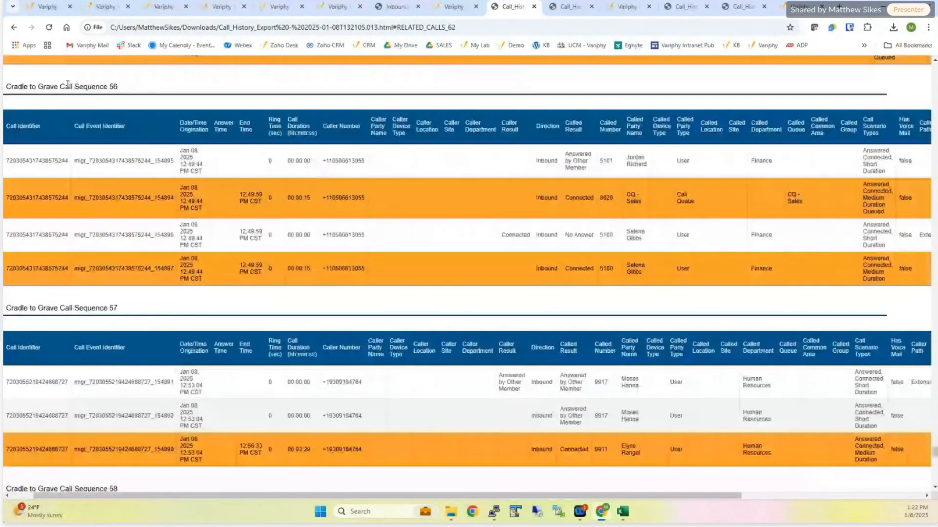
{"action": "left_click_drag", "start_coordinate": [65, 86], "coordinate": [114, 87]}
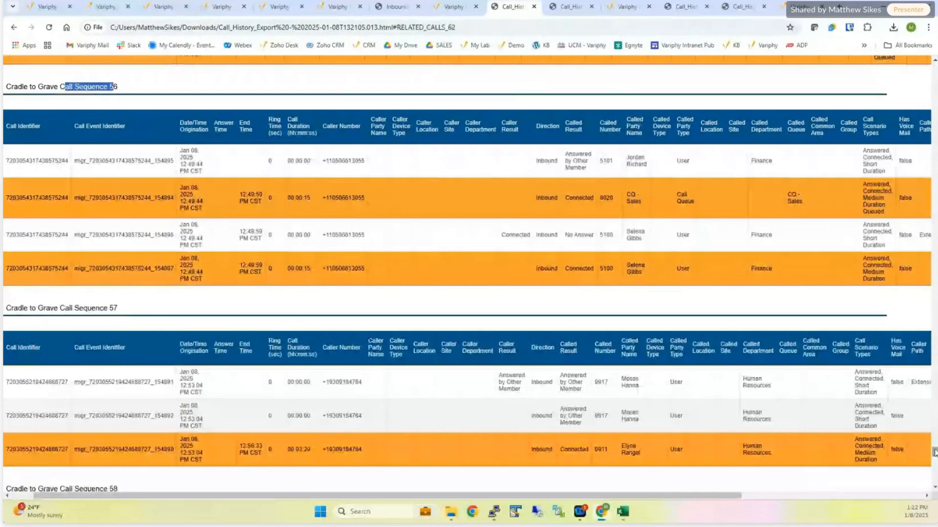
{"action": "left_click_drag", "start_coordinate": [934, 453], "coordinate": [927, 51]}
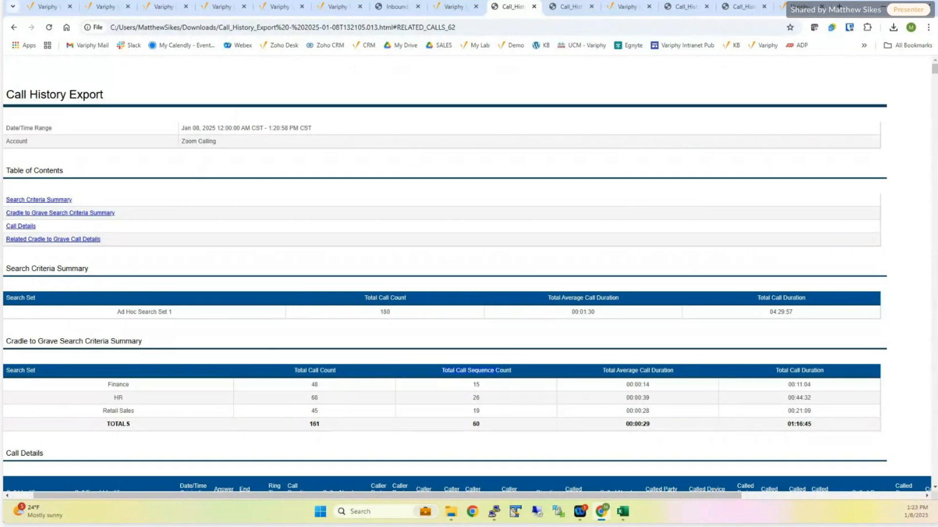
{"action": "left_click", "coordinate": [22, 494]}
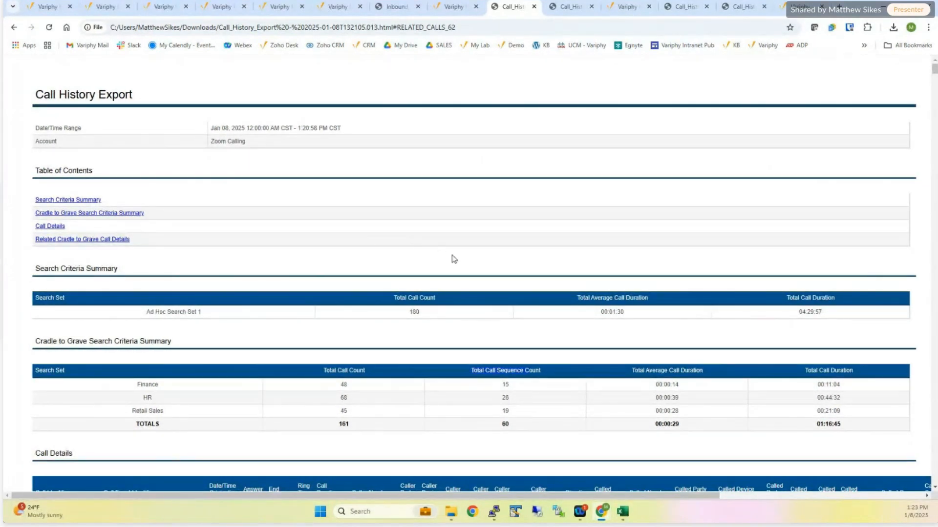
{"action": "scroll", "coordinate": [383, 289], "scroll_direction": "down", "scroll_amount": 3}
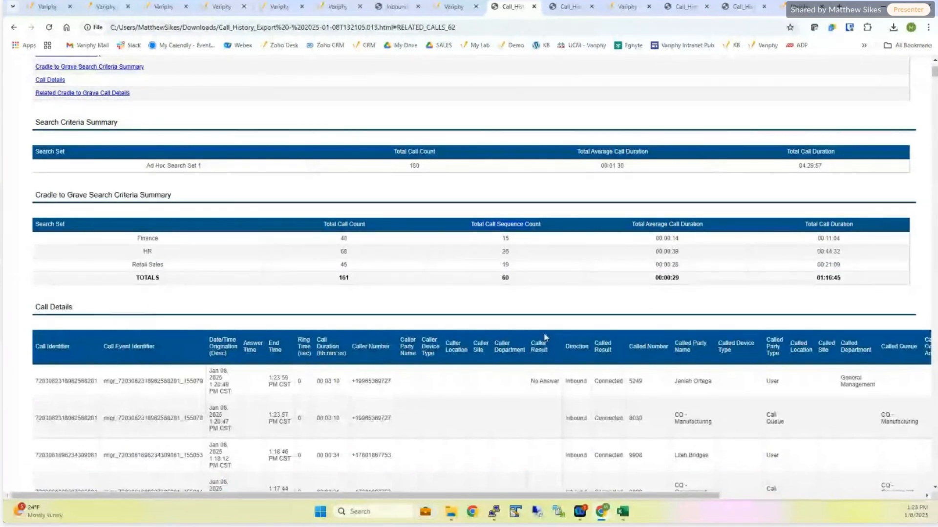
- Reopen the export settings for the call history results, enable Cradle to Grave and review its search sets
{"action": "left_click", "coordinate": [459, 8]}
{"action": "scroll", "coordinate": [604, 350], "scroll_direction": "down", "scroll_amount": 3}
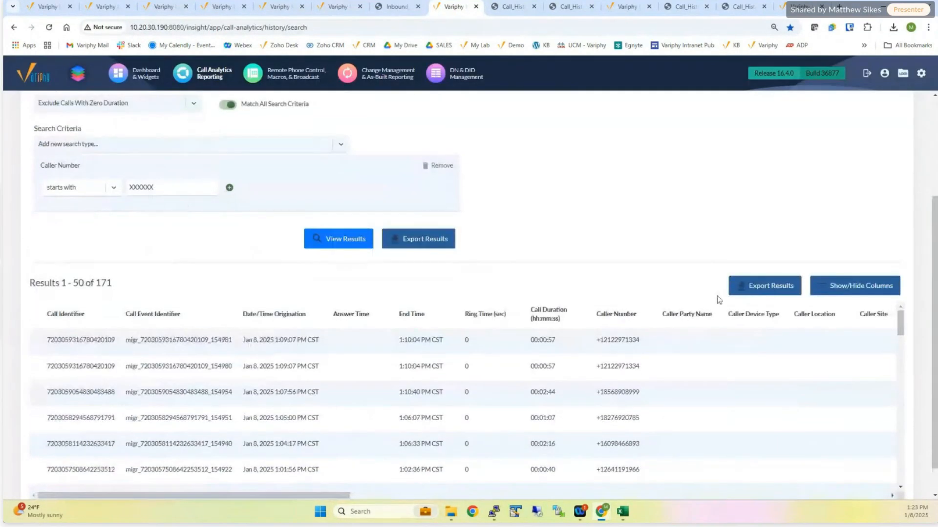
{"action": "left_click", "coordinate": [749, 282]}
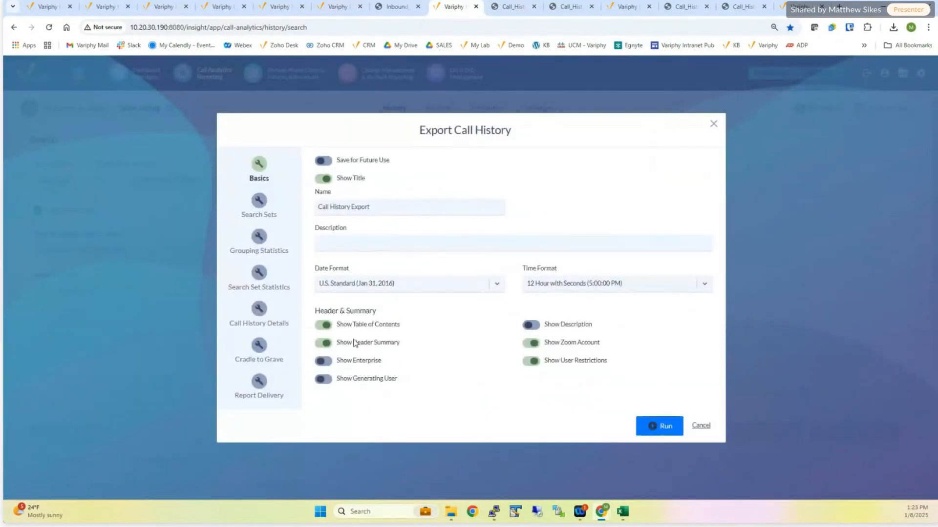
{"action": "left_click", "coordinate": [263, 348]}
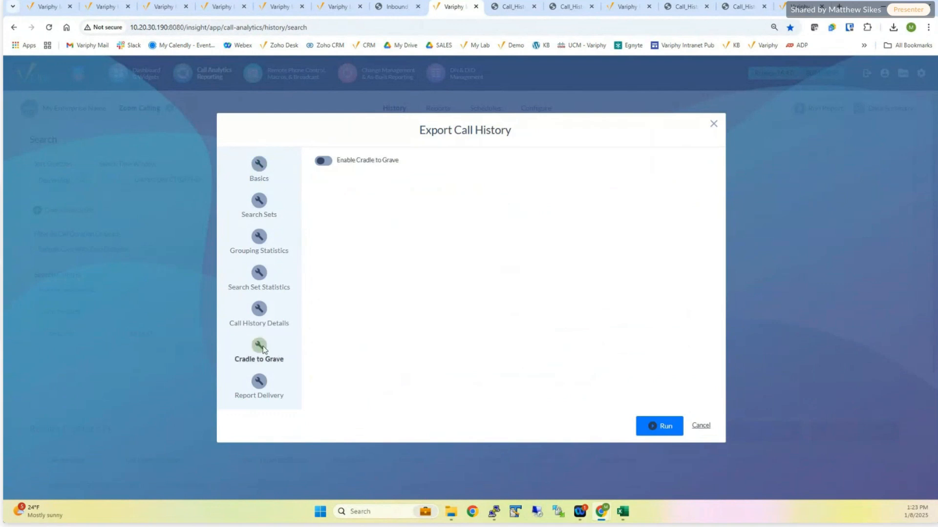
{"action": "left_click", "coordinate": [323, 161]}
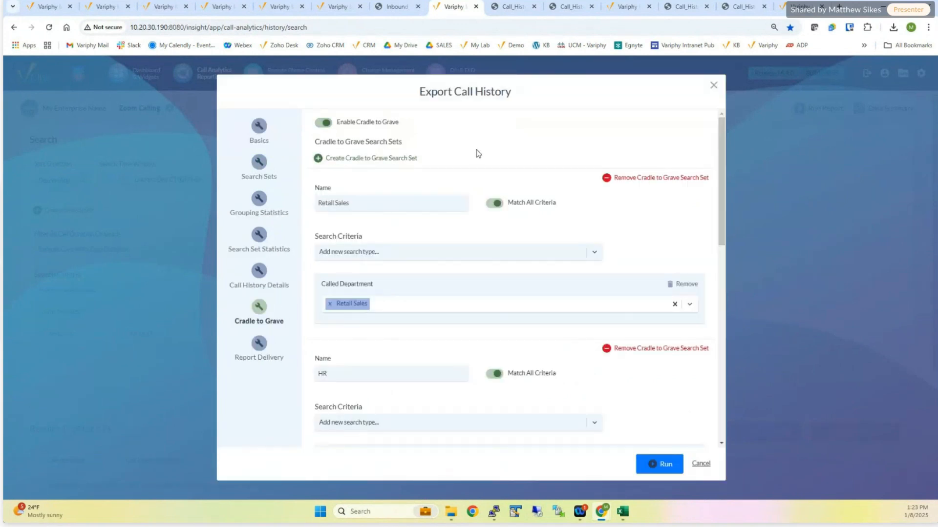
{"action": "scroll", "coordinate": [551, 381], "scroll_direction": "down", "scroll_amount": 2}
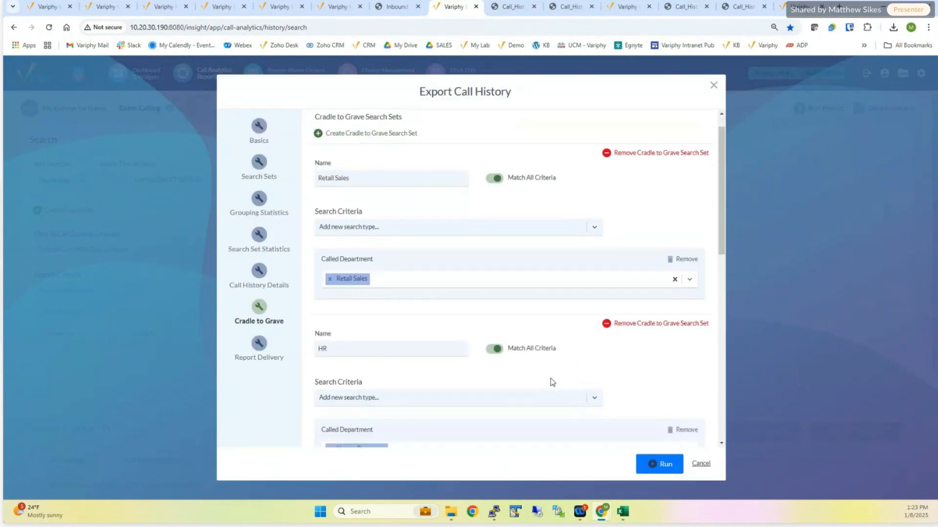
- Turn off Show Call History Record Details for the export and return to the Cradle to Grave settings
{"action": "left_click", "coordinate": [262, 277]}
{"action": "left_click", "coordinate": [323, 137]}
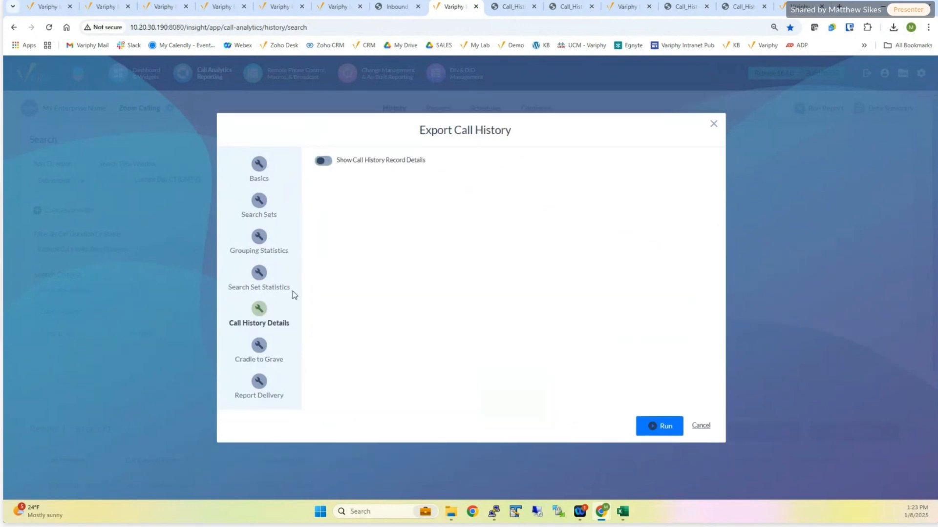
{"action": "left_click", "coordinate": [259, 348]}
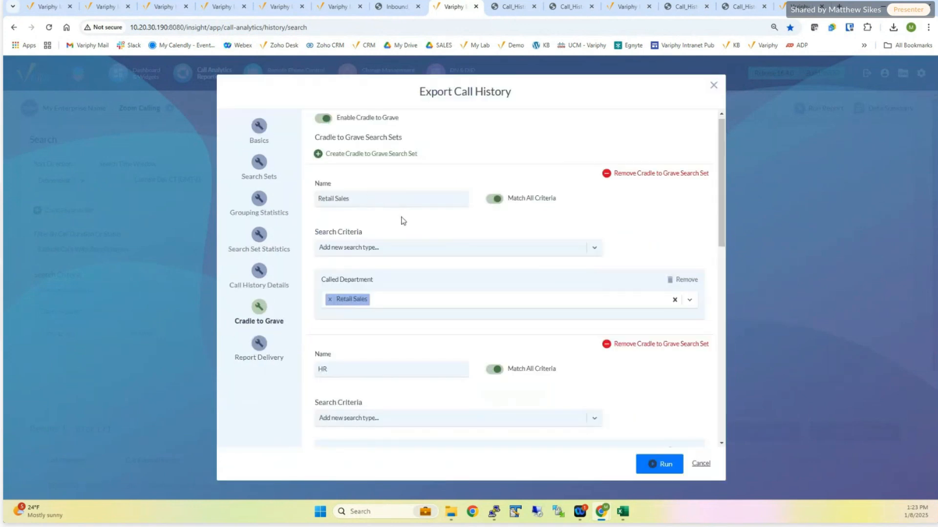
- Run the call history export with the three department Cradle to Grave search sets, keep the downloaded HTML file and open it
{"action": "scroll", "coordinate": [402, 219], "scroll_direction": "down", "scroll_amount": 10}
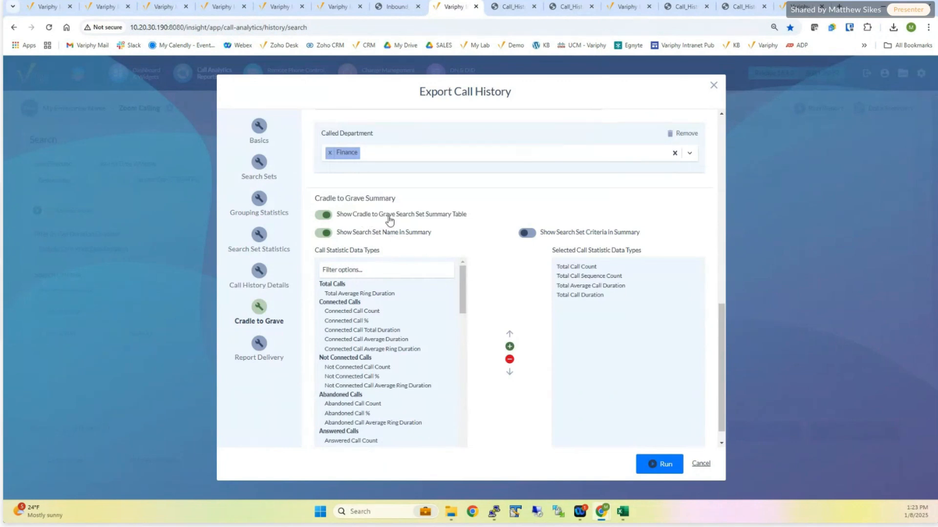
{"action": "left_click", "coordinate": [660, 464]}
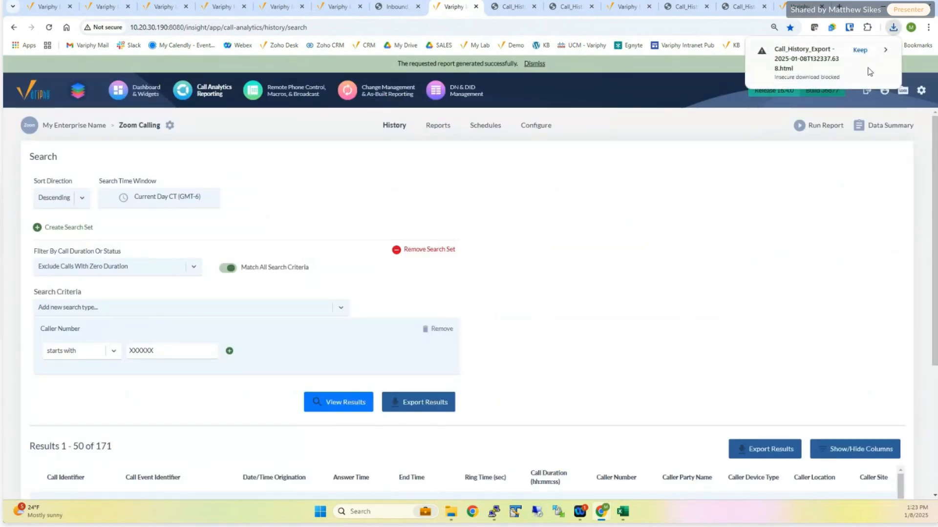
{"action": "left_click", "coordinate": [860, 52]}
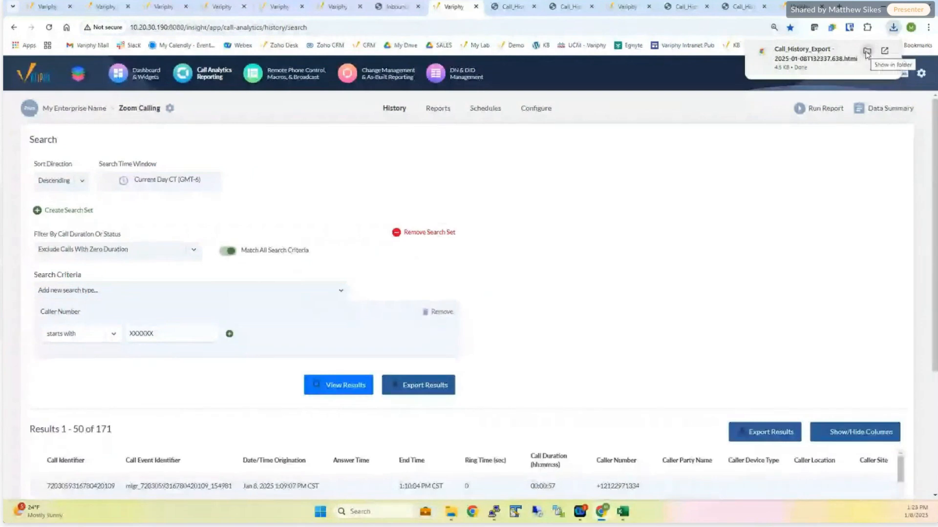
{"action": "left_click", "coordinate": [792, 61]}
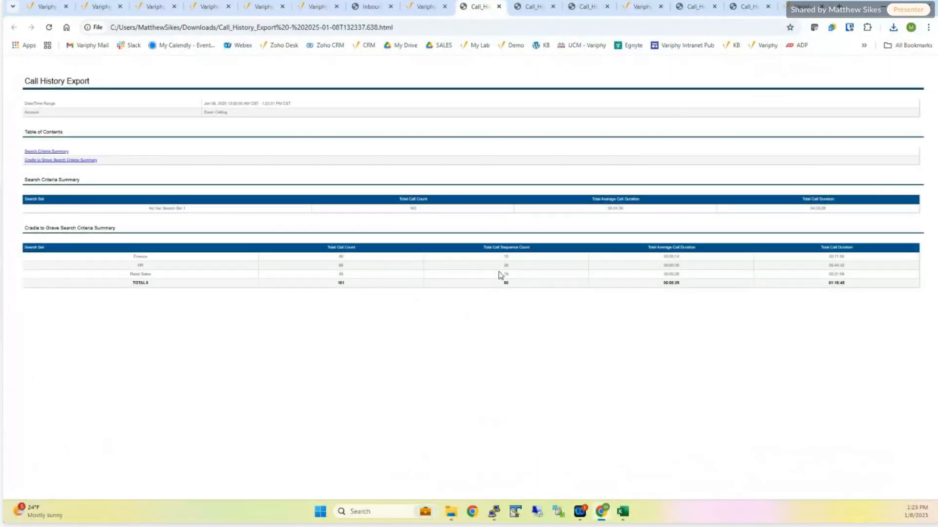
- Switch to the earlier call history export with call details, enlarge it and examine its summary tables and Related Calls column
{"action": "left_click", "coordinate": [530, 6]}
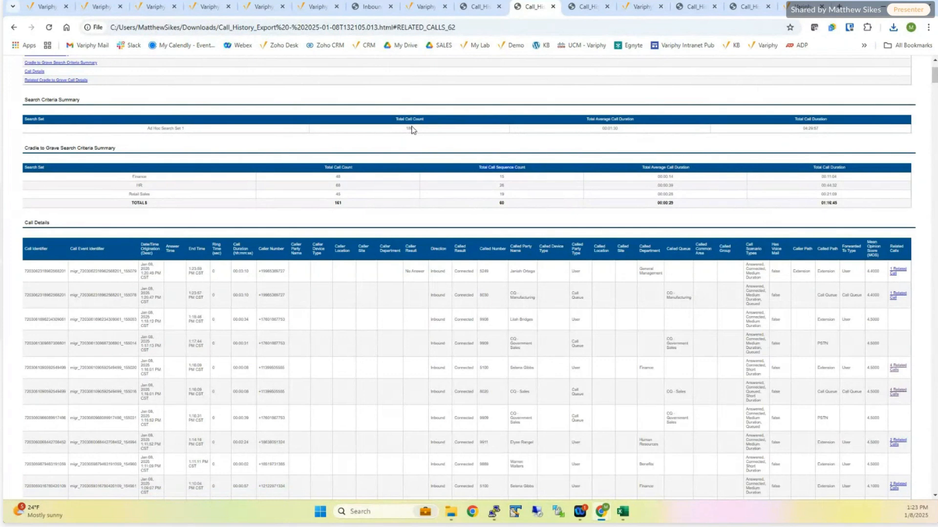
{"action": "key", "text": "ctrl+plus"}
{"action": "key", "text": "ctrl+plus"}
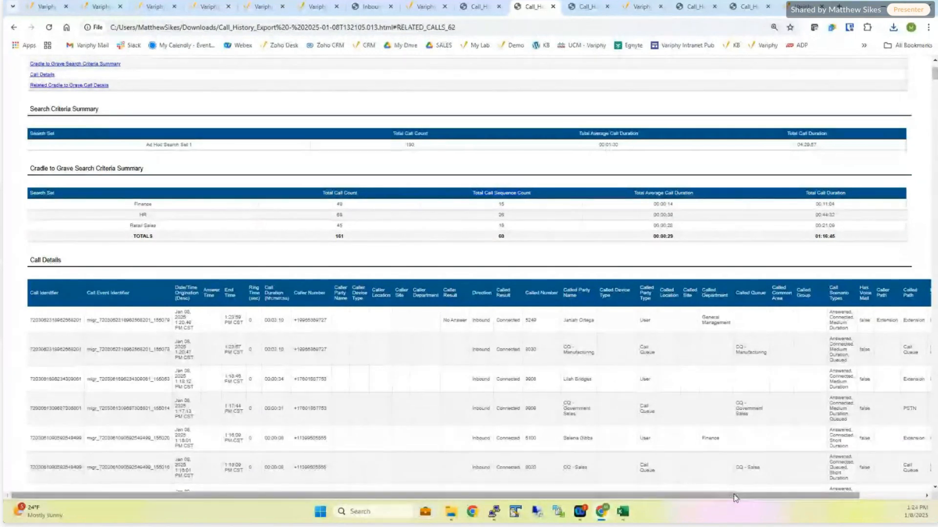
{"action": "left_click_drag", "start_coordinate": [734, 495], "coordinate": [807, 489]}
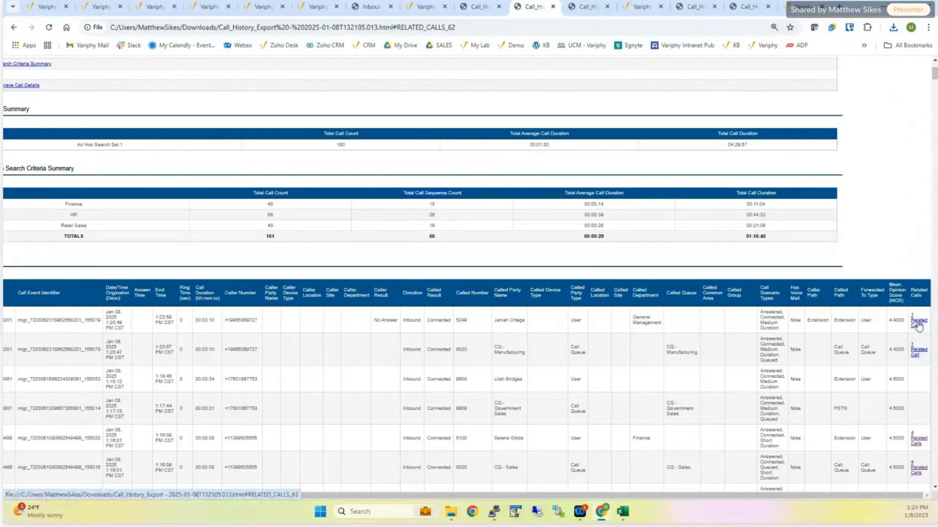
- Review the Call History Details and Cradle to Grave options in the call history export settings, and close them without exporting
{"action": "left_click", "coordinate": [427, 8]}
{"action": "left_click", "coordinate": [763, 432]}
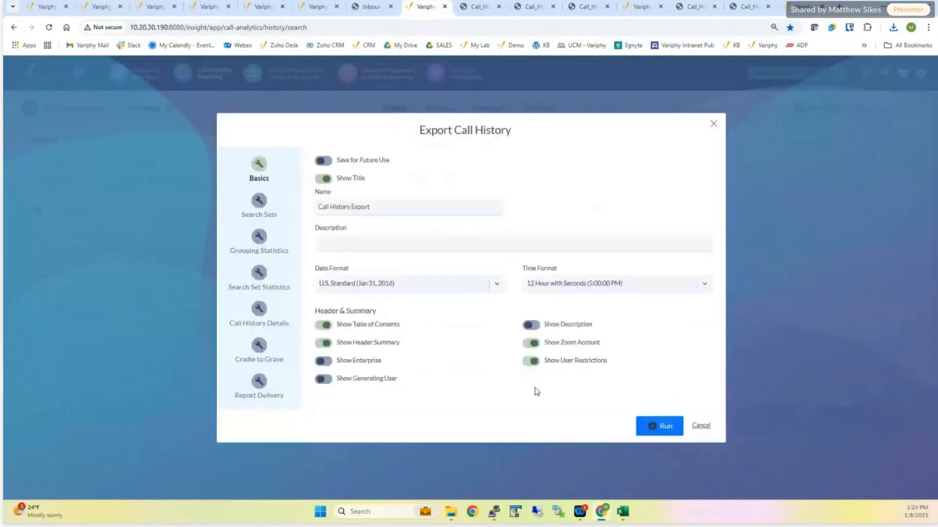
{"action": "left_click", "coordinate": [259, 311]}
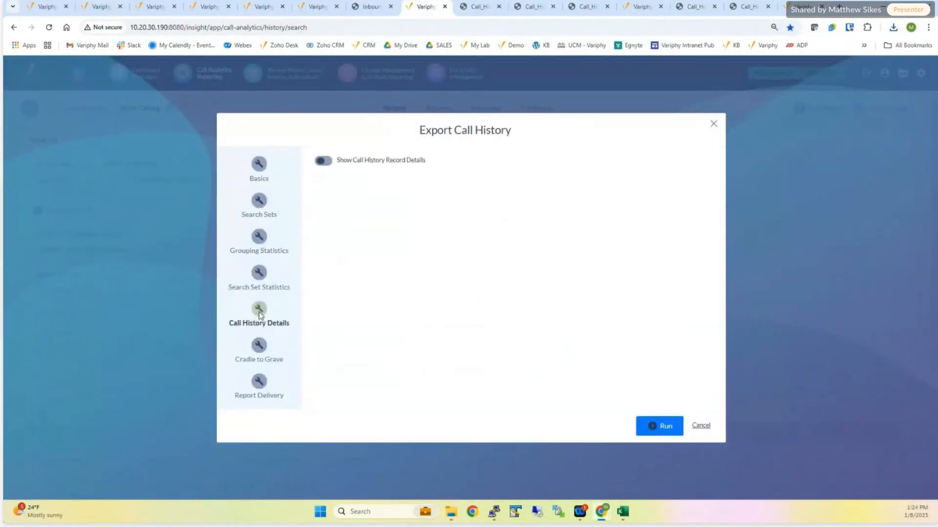
{"action": "left_click", "coordinate": [259, 346]}
{"action": "left_click", "coordinate": [322, 161]}
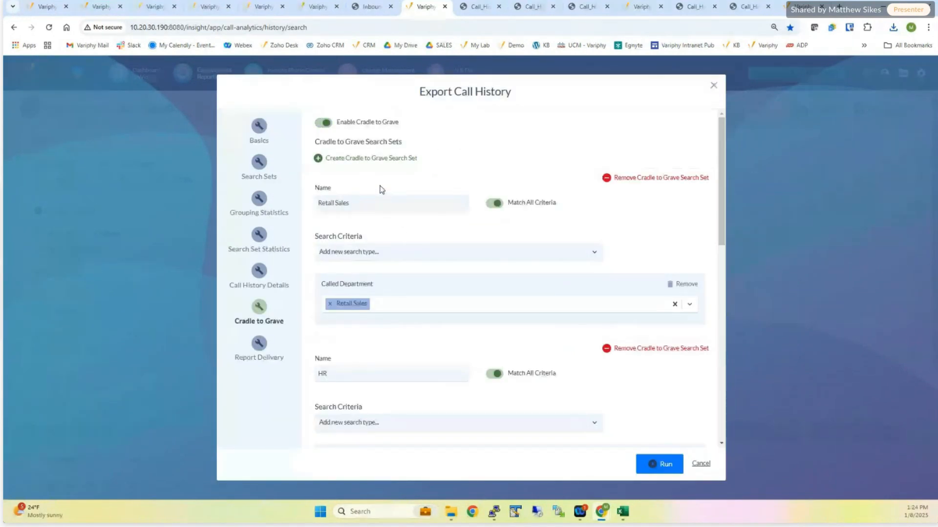
{"action": "left_click", "coordinate": [702, 465]}
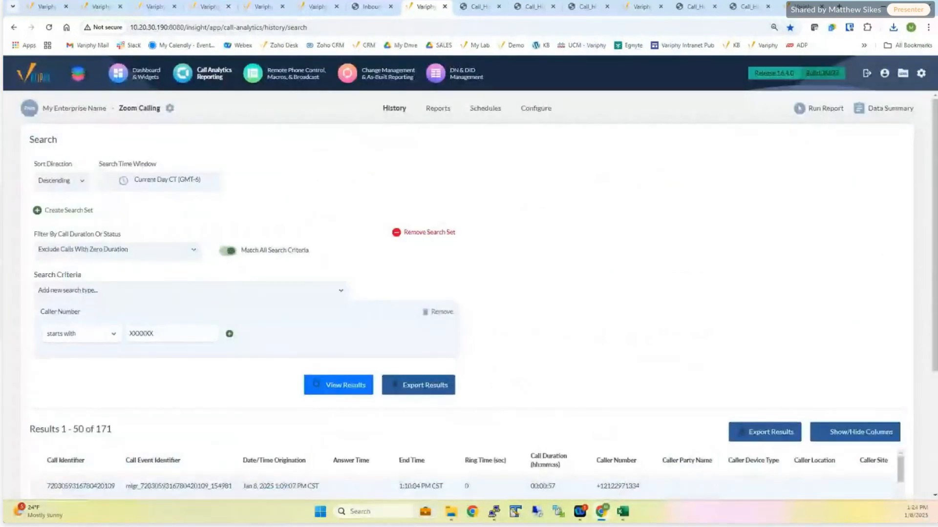
- Switch to the Zoom inbound call report workbook in Excel and check the Chicago Dispatch - Inbound call count and call sequence count
{"action": "left_click_drag", "start_coordinate": [18, 152], "coordinate": [482, 65]}
{"action": "left_click", "coordinate": [640, 71]}
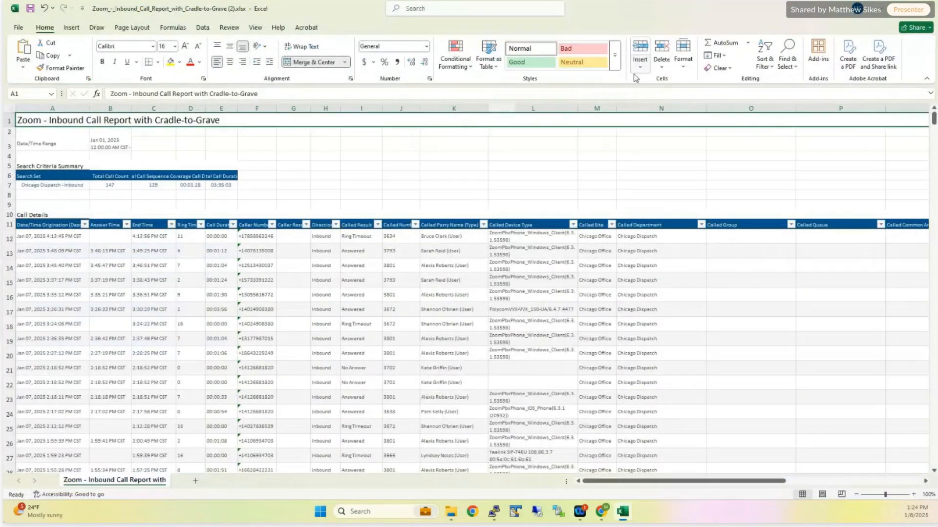
{"action": "left_click", "coordinate": [58, 185]}
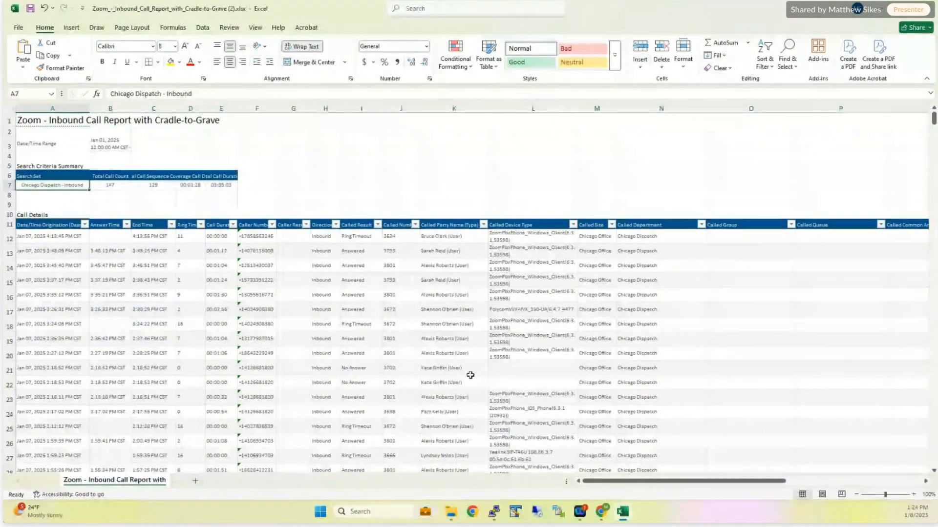
{"action": "scroll", "coordinate": [459, 389], "scroll_direction": "up", "scroll_amount": 2}
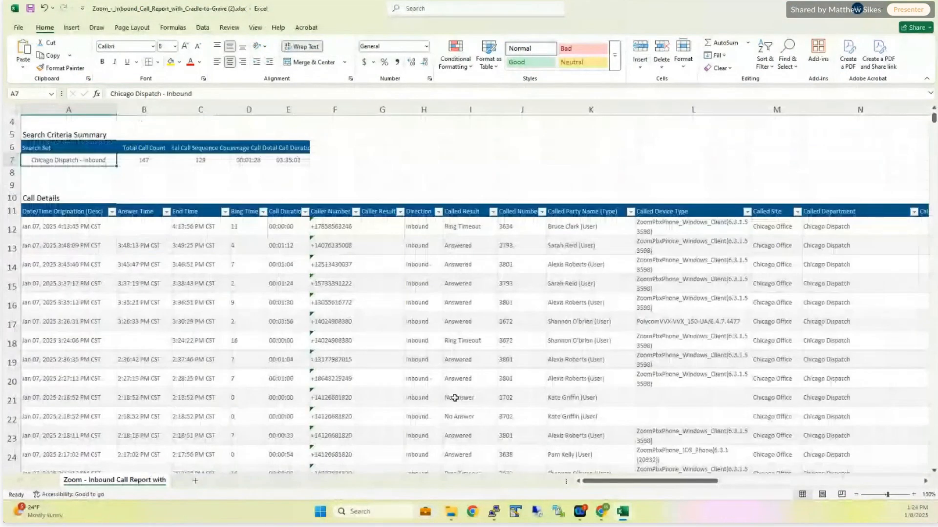
{"action": "left_click", "coordinate": [146, 162]}
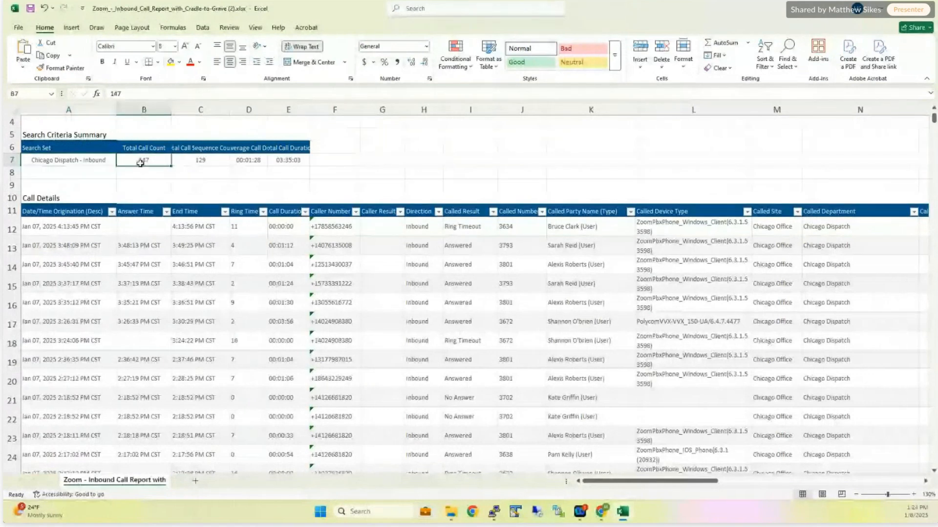
{"action": "left_click", "coordinate": [189, 160]}
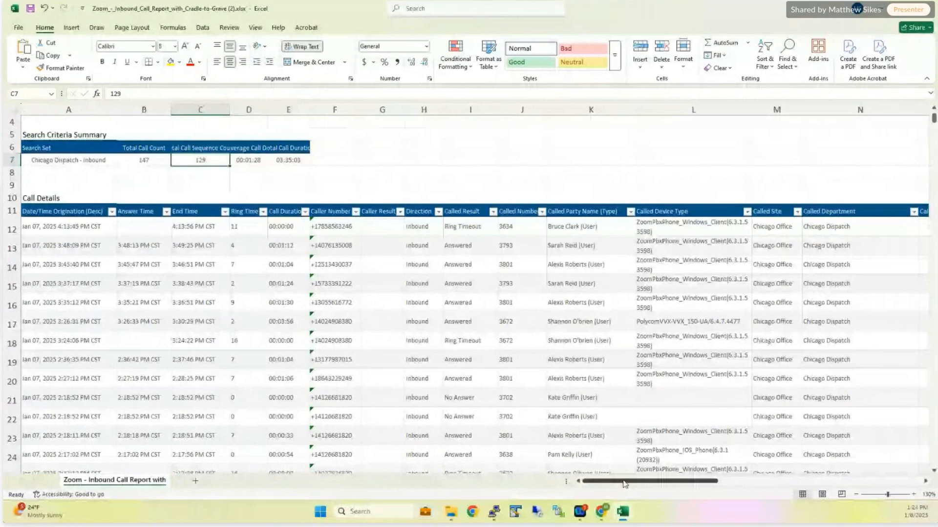
- Look across the Call Details columns to Related Calls and follow the related calls link of the call in row 13
{"action": "left_click_drag", "start_coordinate": [622, 484], "coordinate": [625, 485]}
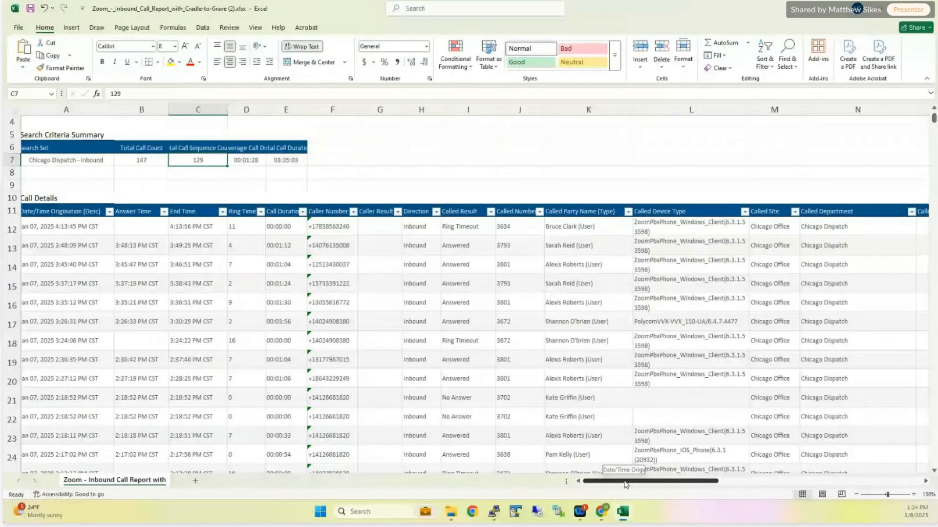
{"action": "left_click_drag", "start_coordinate": [625, 481], "coordinate": [623, 482]}
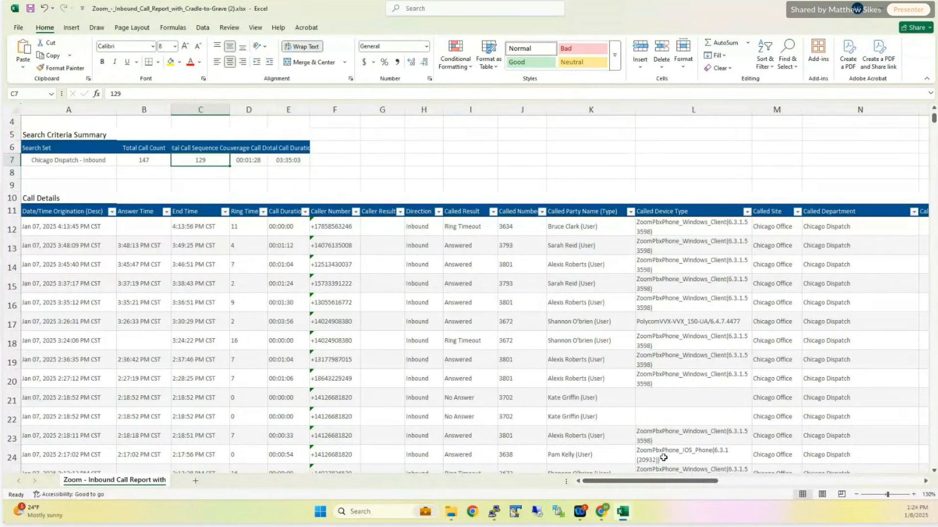
{"action": "left_click_drag", "start_coordinate": [692, 481], "coordinate": [760, 480]}
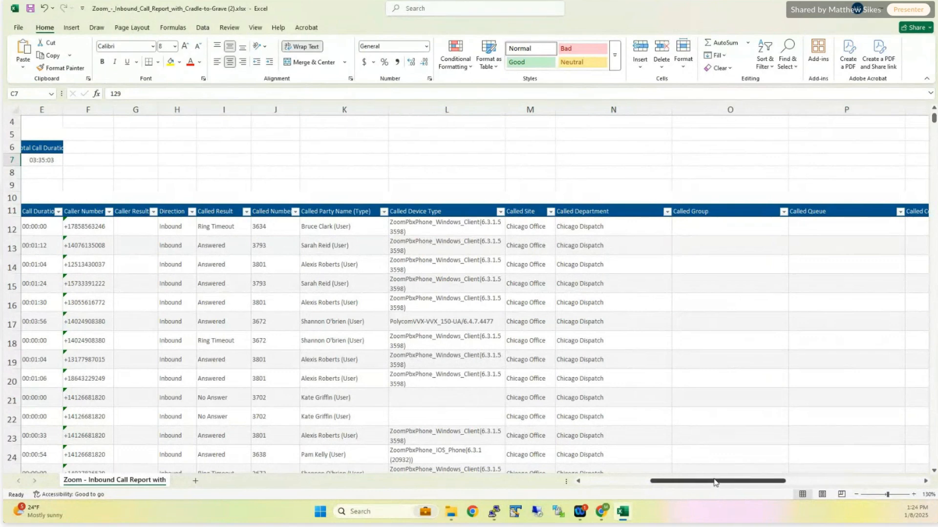
{"action": "left_click_drag", "start_coordinate": [714, 482], "coordinate": [869, 462]}
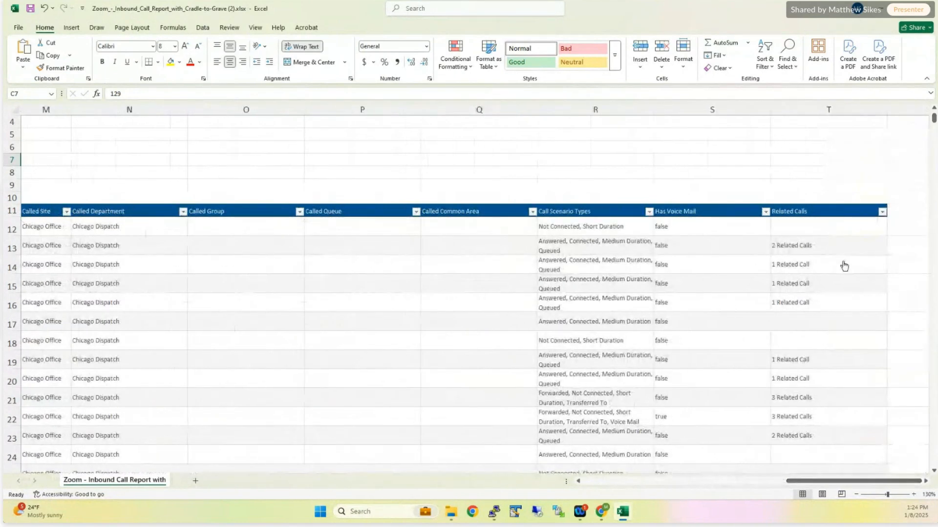
{"action": "left_click", "coordinate": [796, 252]}
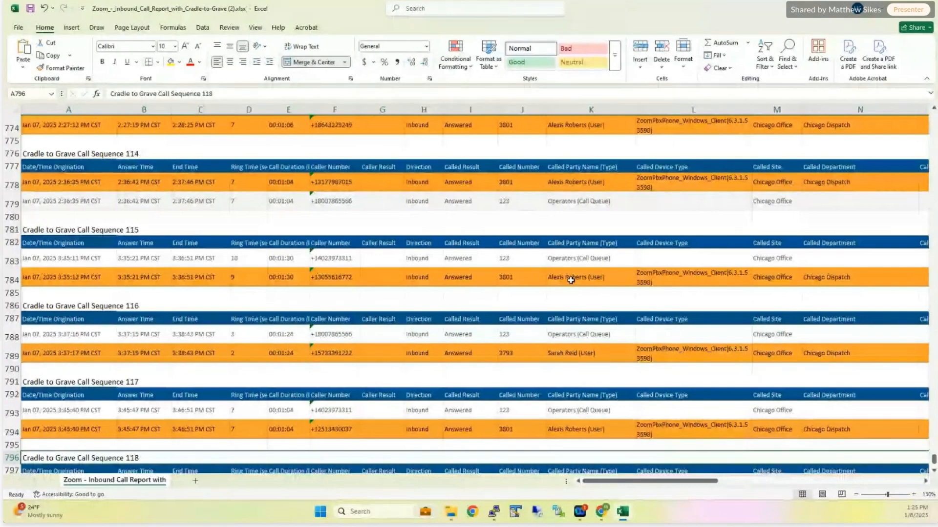
- Examine the highlighted and related calls in Cradle to Grave Call Sequences 118 back to 109
{"action": "scroll", "coordinate": [566, 358], "scroll_direction": "down", "scroll_amount": 2}
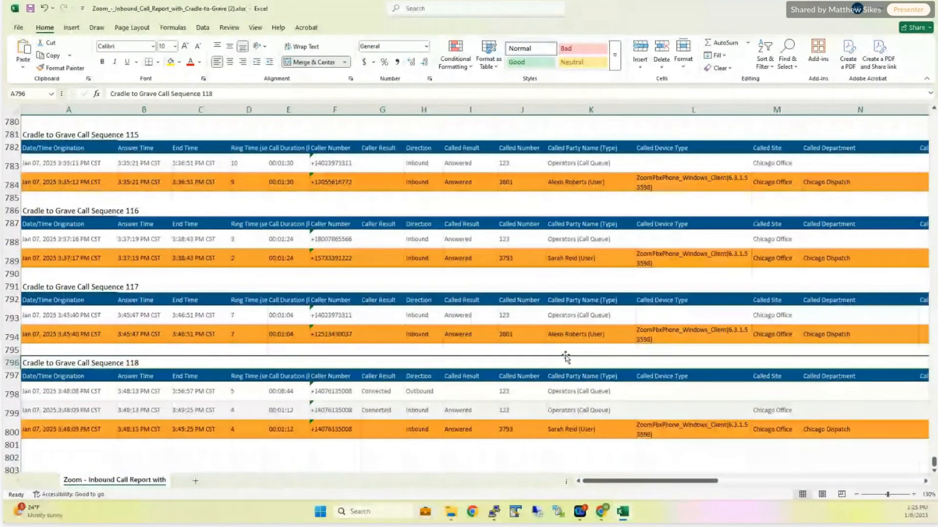
{"action": "scroll", "coordinate": [566, 358], "scroll_direction": "up", "scroll_amount": 8}
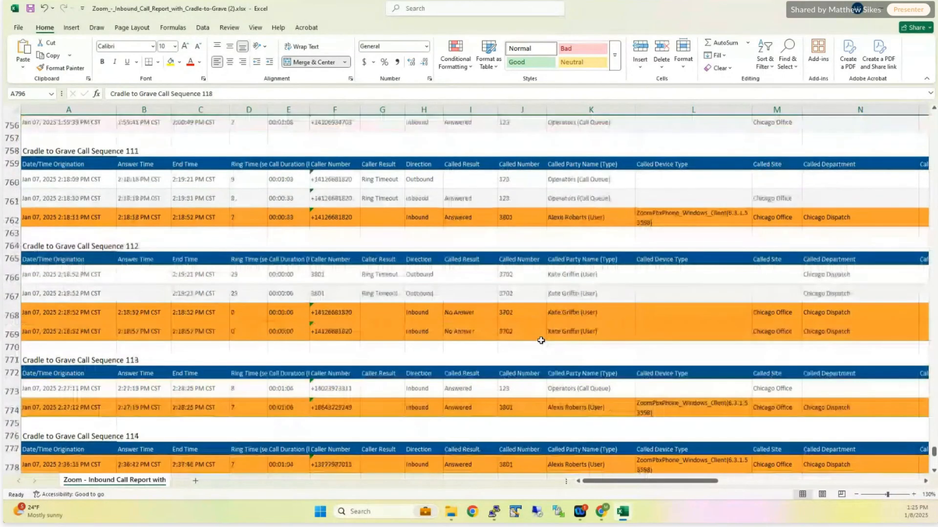
{"action": "scroll", "coordinate": [540, 341], "scroll_direction": "up", "scroll_amount": 3}
{"action": "scroll", "coordinate": [541, 340], "scroll_direction": "up", "scroll_amount": 1}
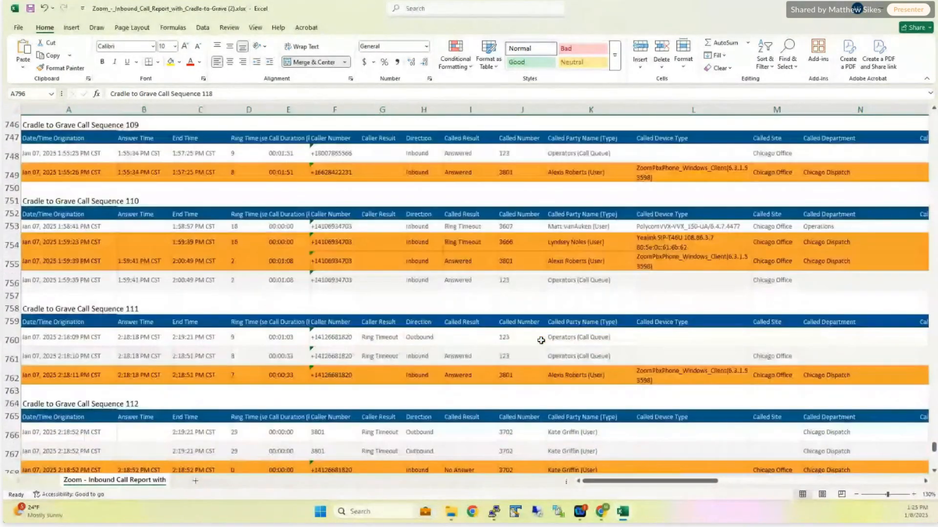
{"action": "scroll", "coordinate": [541, 341], "scroll_direction": "up", "scroll_amount": 2}
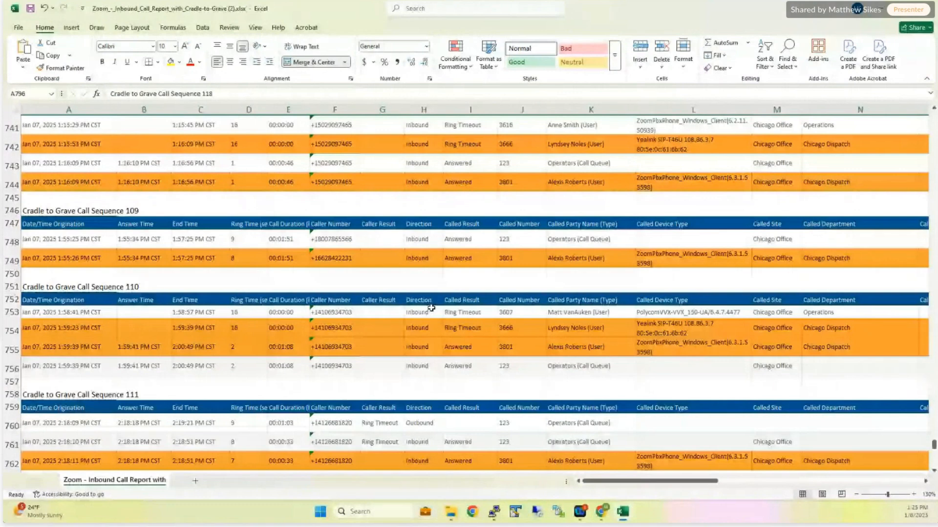
- Check the Called Result, Caller Number and Caller Result cells in Cradle to Grave Call Sequence 110, and return to the report's beginning
{"action": "left_click", "coordinate": [448, 311]}
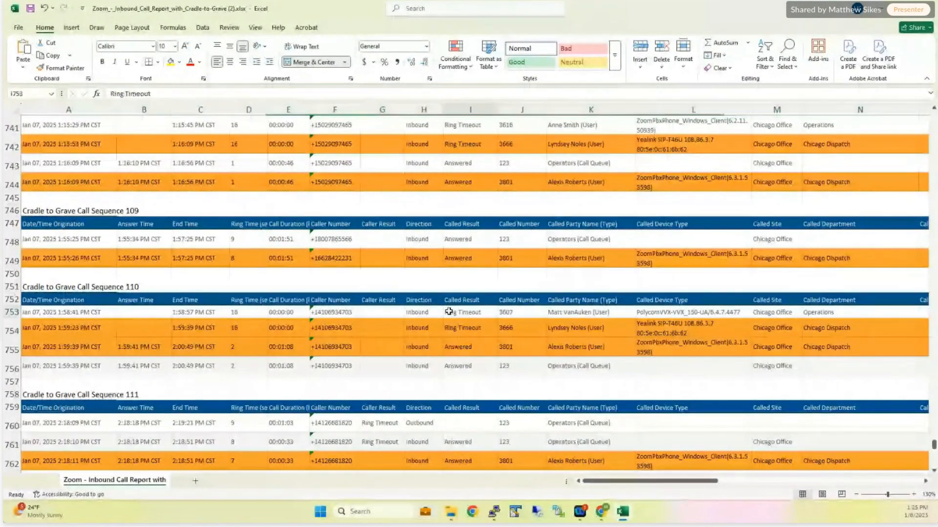
{"action": "left_click", "coordinate": [457, 325]}
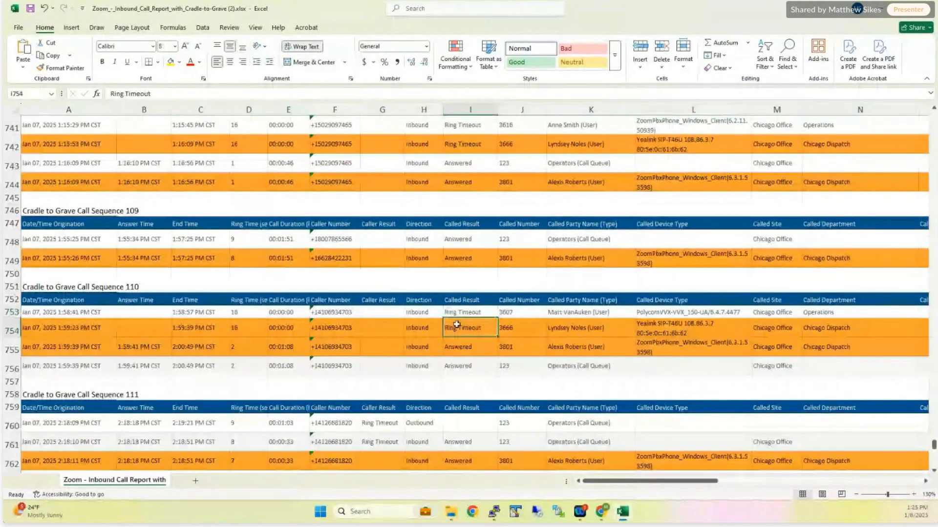
{"action": "left_click", "coordinate": [463, 346]}
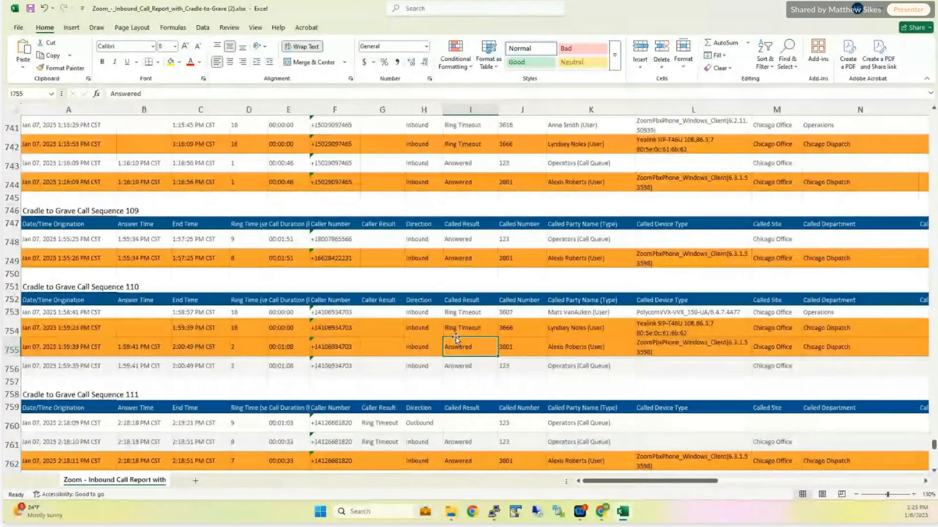
{"action": "left_click", "coordinate": [327, 311]}
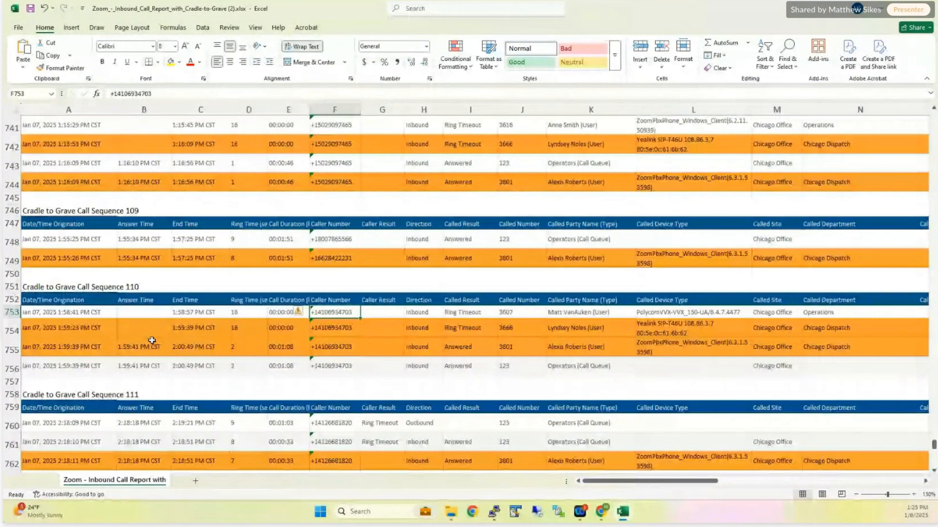
{"action": "left_click", "coordinate": [383, 314]}
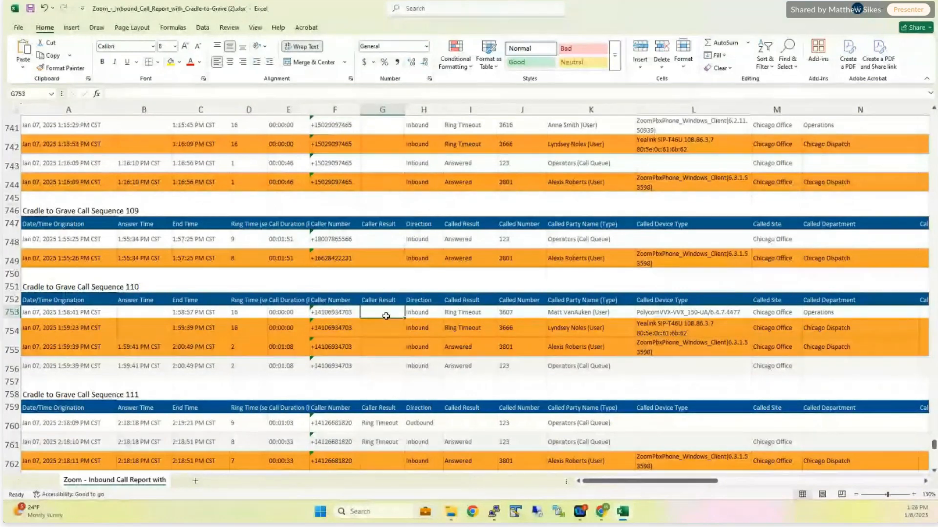
{"action": "key", "text": "ctrl+Home"}
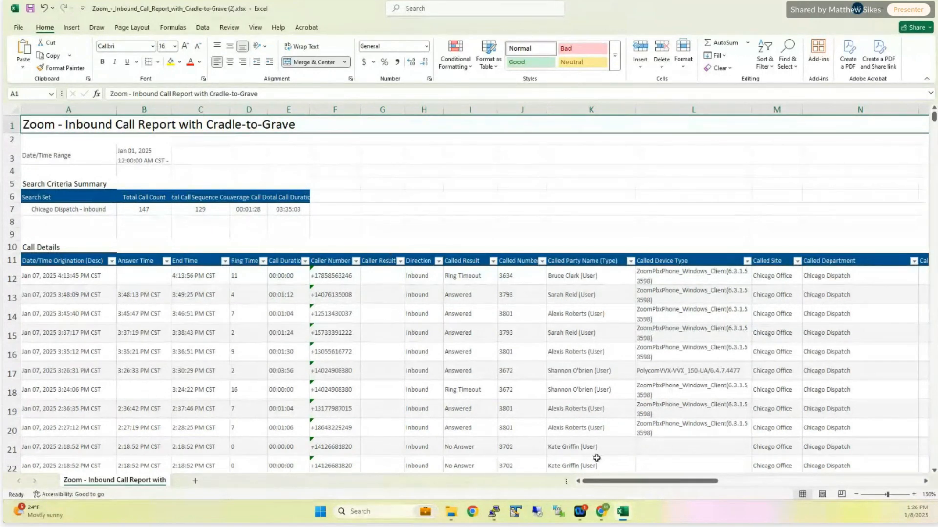
{"action": "left_click_drag", "start_coordinate": [625, 481], "coordinate": [706, 479]}
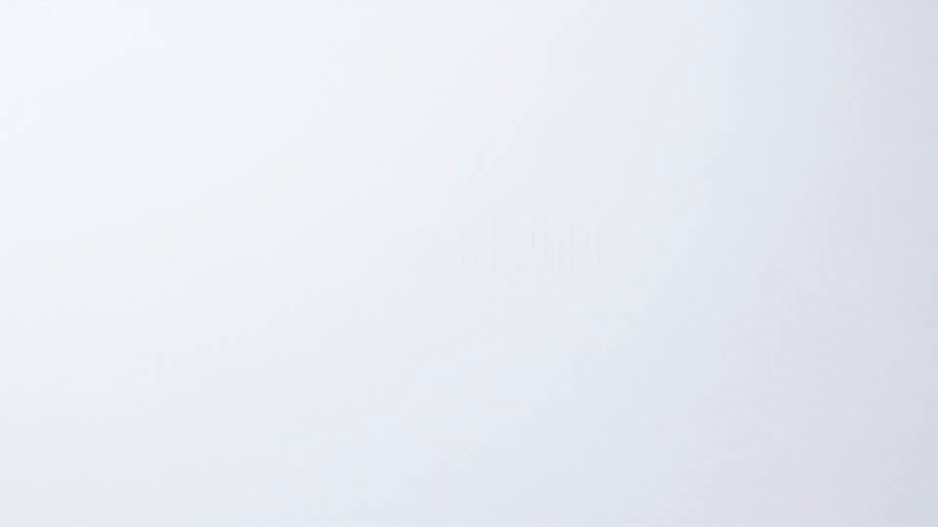